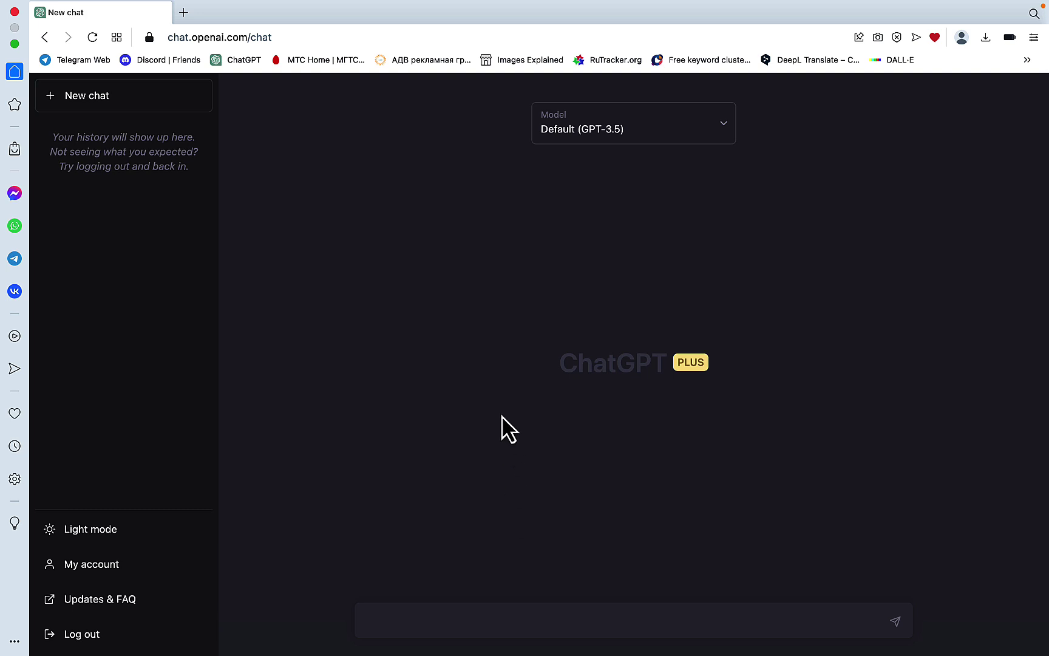
# - Submit the prompt "generate an html code with inline css for a website about jokes about AI" to the Default (GPT-3.5) model
pyautogui.click(417, 624)
pyautogui.write('generate an html code wiyi inlin')
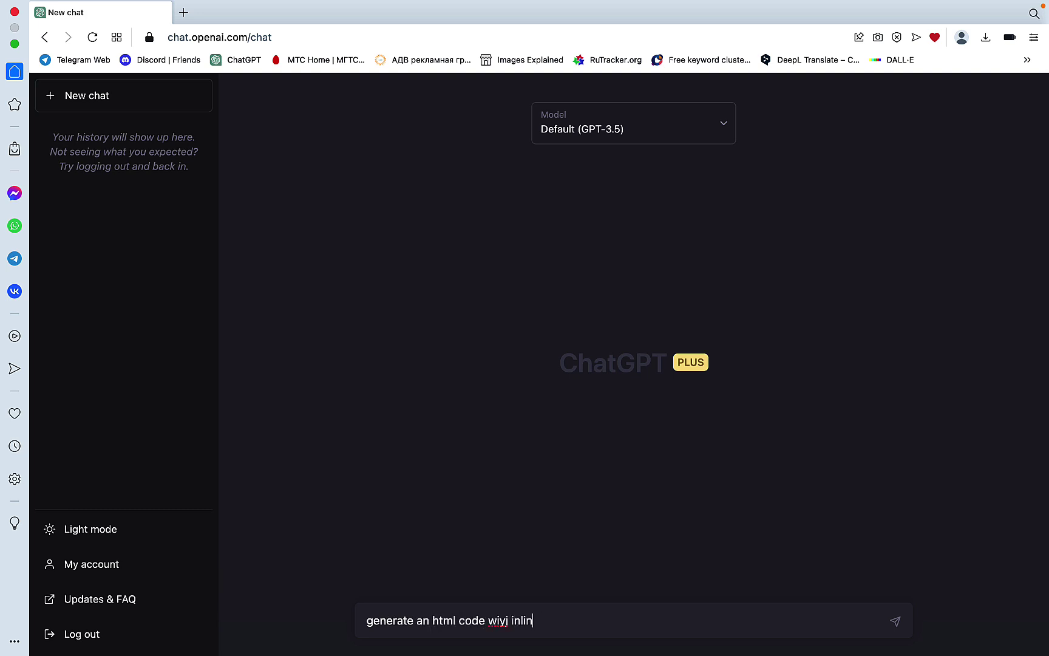
pyautogui.write('e css for a website about ')
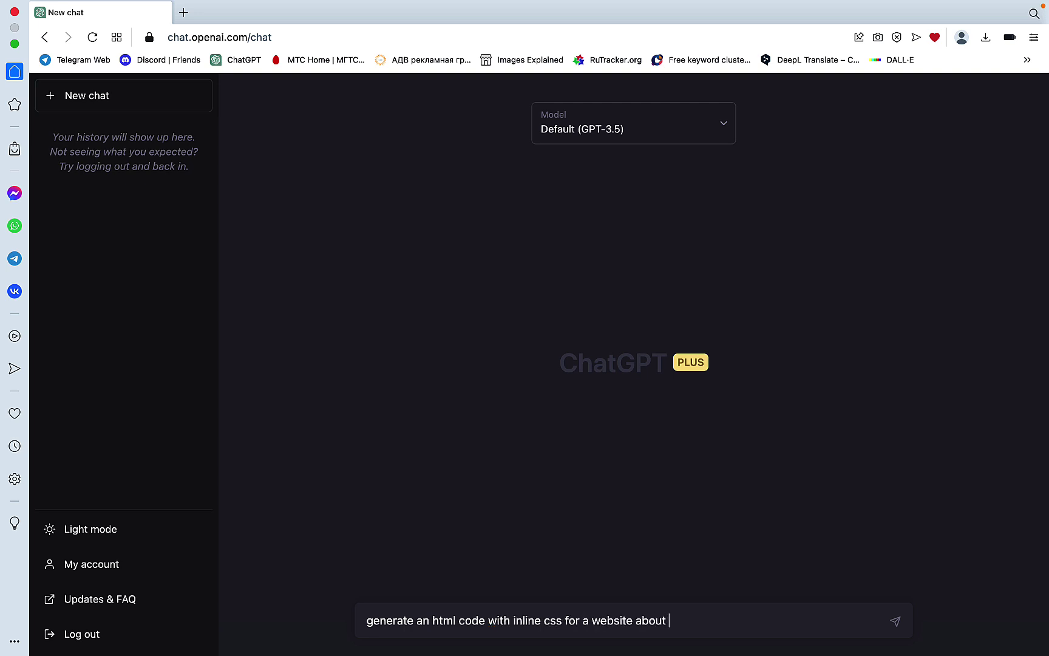
pyautogui.write('jokes abou')
pyautogui.press('BackSpace')
pyautogui.write('t AOI')
pyautogui.press('BackSpace')
pyautogui.press('BackSpace')
pyautogui.press('BackSpace')
pyautogui.press('BackSpace')
pyautogui.press('BackSpace')
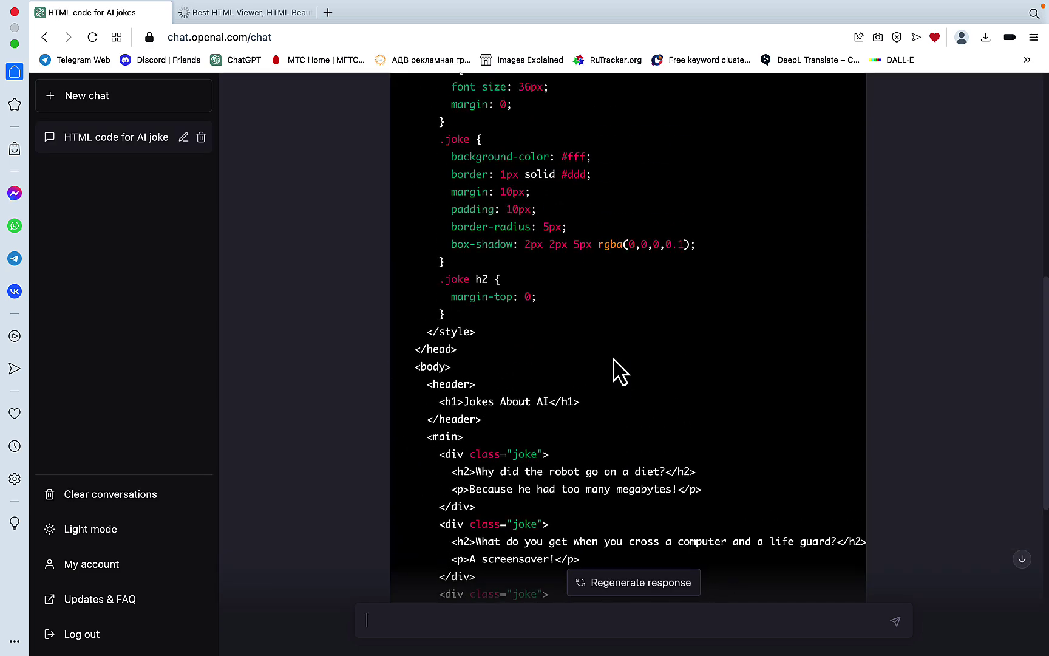
# - Copy the generated HTML code into the Code Beautify HTML Viewer and open the rendered output in its own tab
pyautogui.scroll(3, 619, 371)
pyautogui.click(800, 235)
pyautogui.click(305, 14)
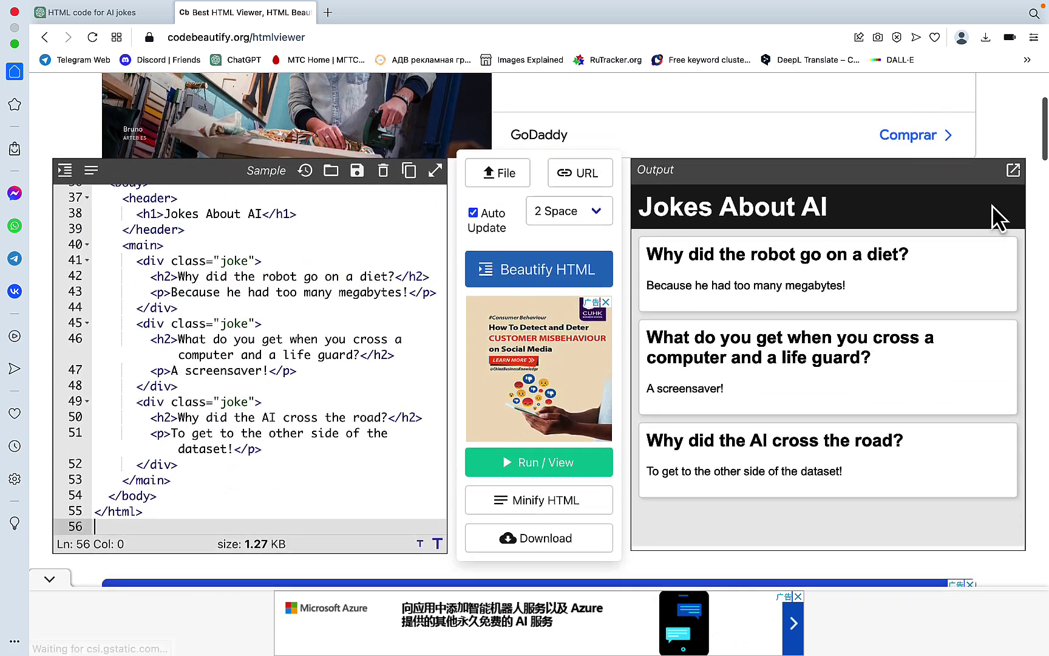
pyautogui.click(1013, 171)
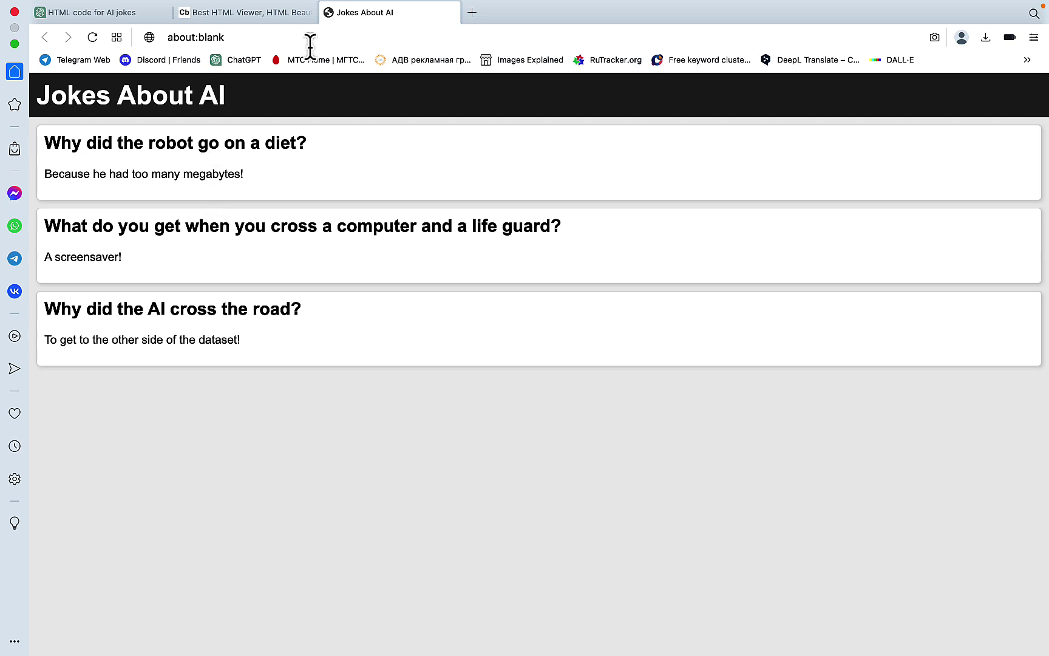
# - Return to ChatGPT and submit the same AI jokes website prompt in a new chat using the GPT-4 model
pyautogui.click(125, 16)
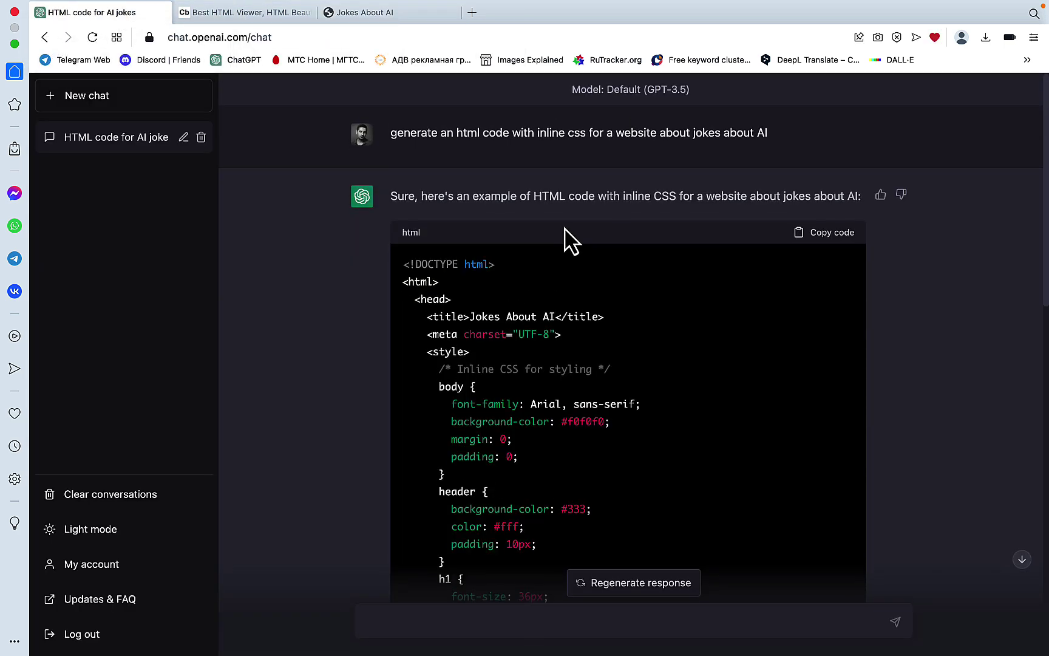
pyautogui.click(116, 97)
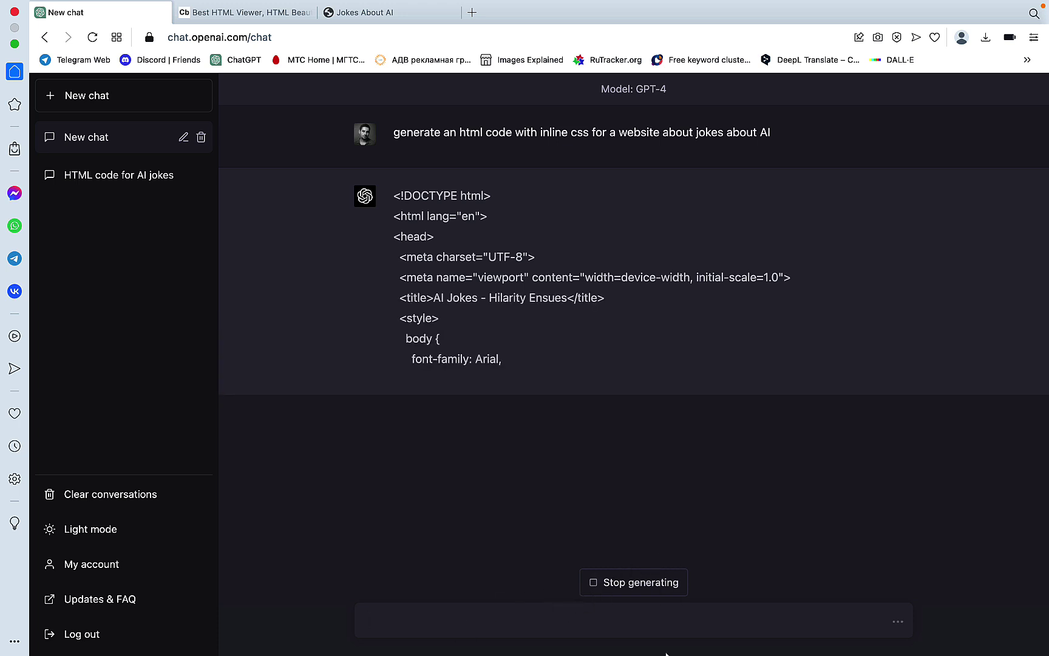
# - Switch to Bing Chat in Microsoft Edge and submit the same AI jokes website prompt there
pyautogui.moveTo(673, 643)
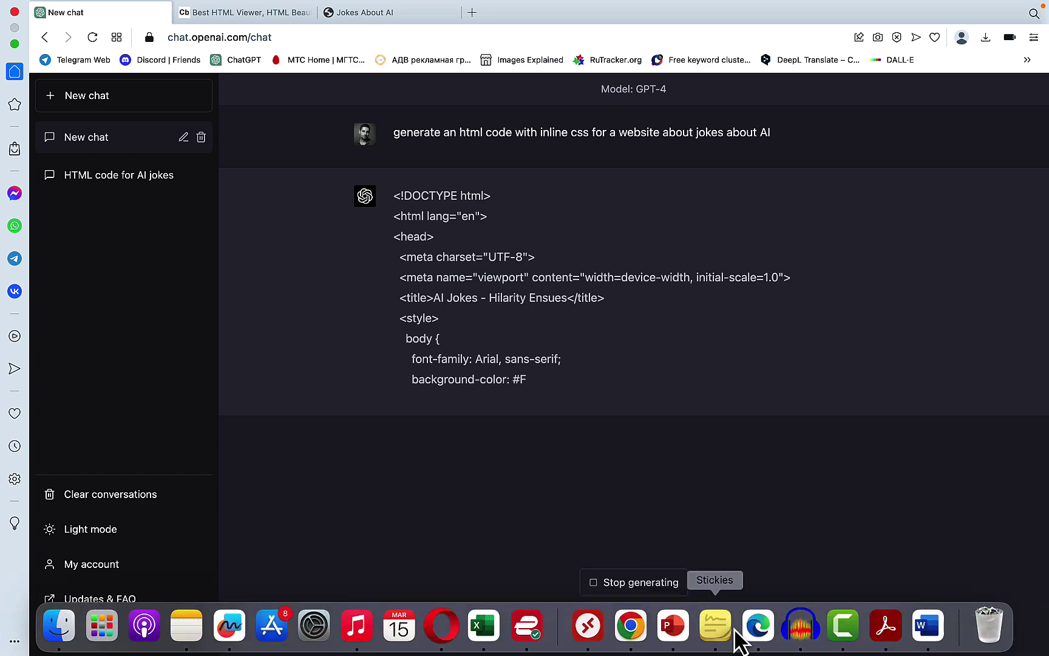
pyautogui.click(757, 626)
pyautogui.click(253, 542)
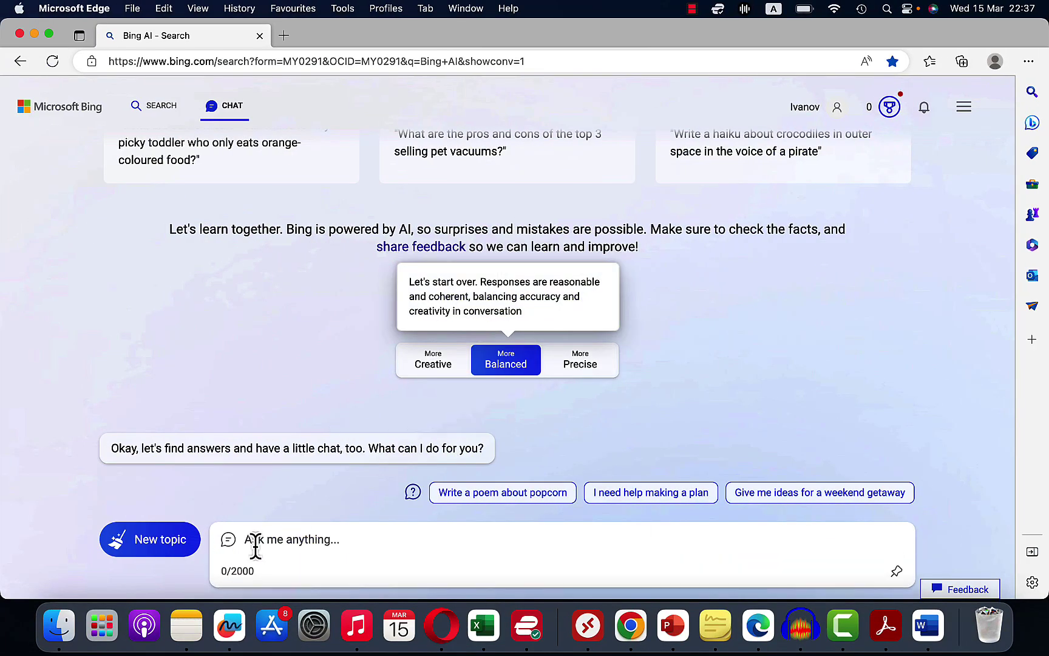
pyautogui.press('super+v')
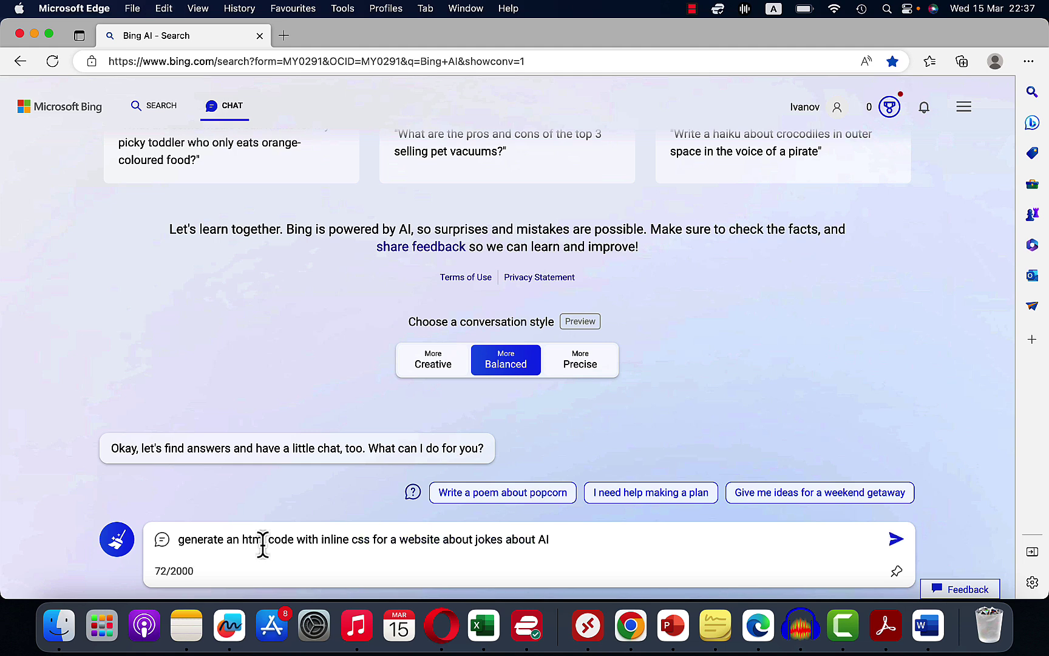
pyautogui.press('Return')
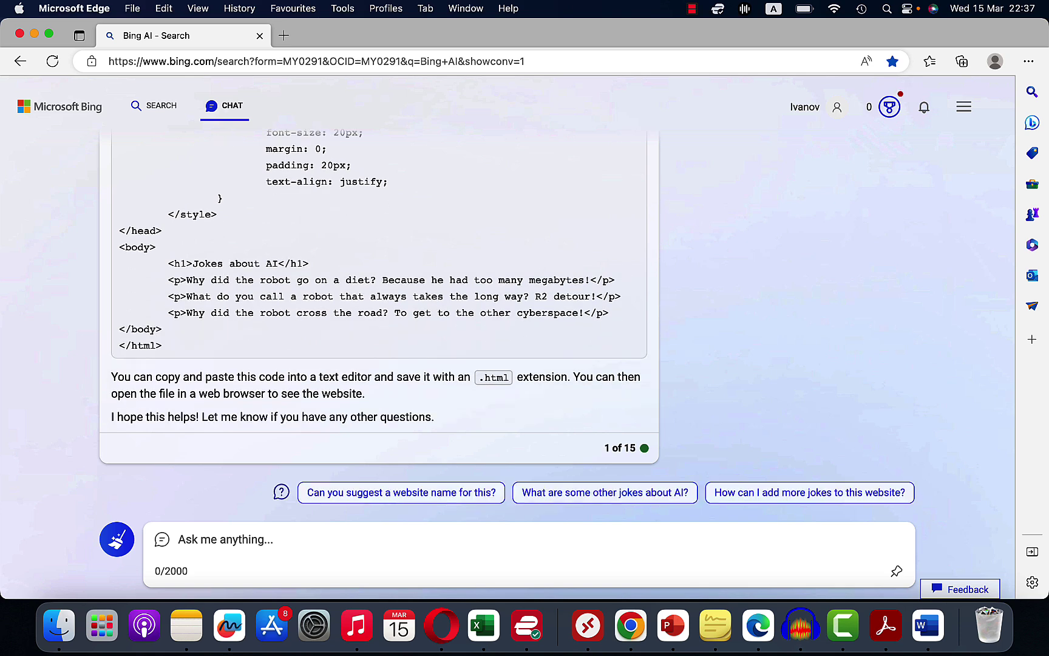
# - Switch back to ChatGPT in Opera and look through the HTML and CSS code that GPT-4 is generating
pyautogui.click(457, 633)
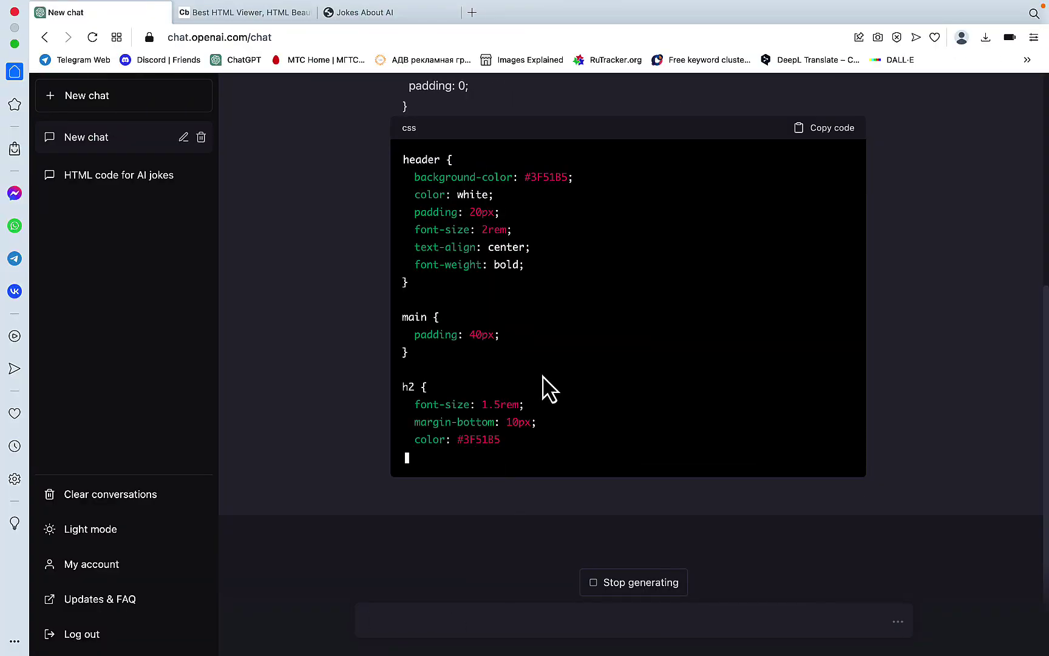
pyautogui.scroll(5, 550, 388)
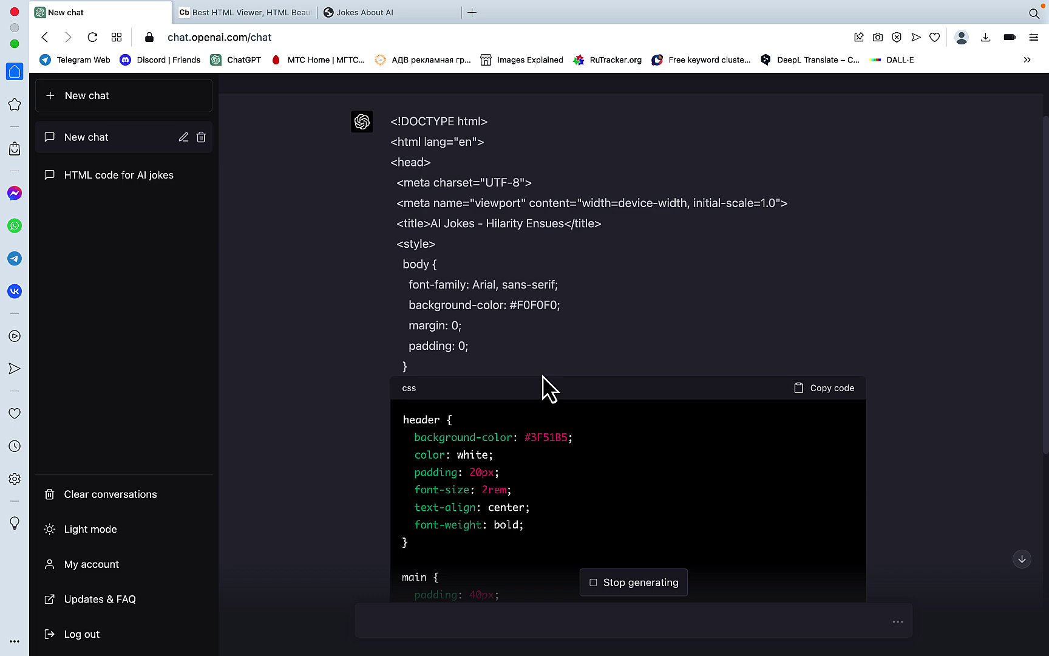
pyautogui.scroll(-6, 549, 388)
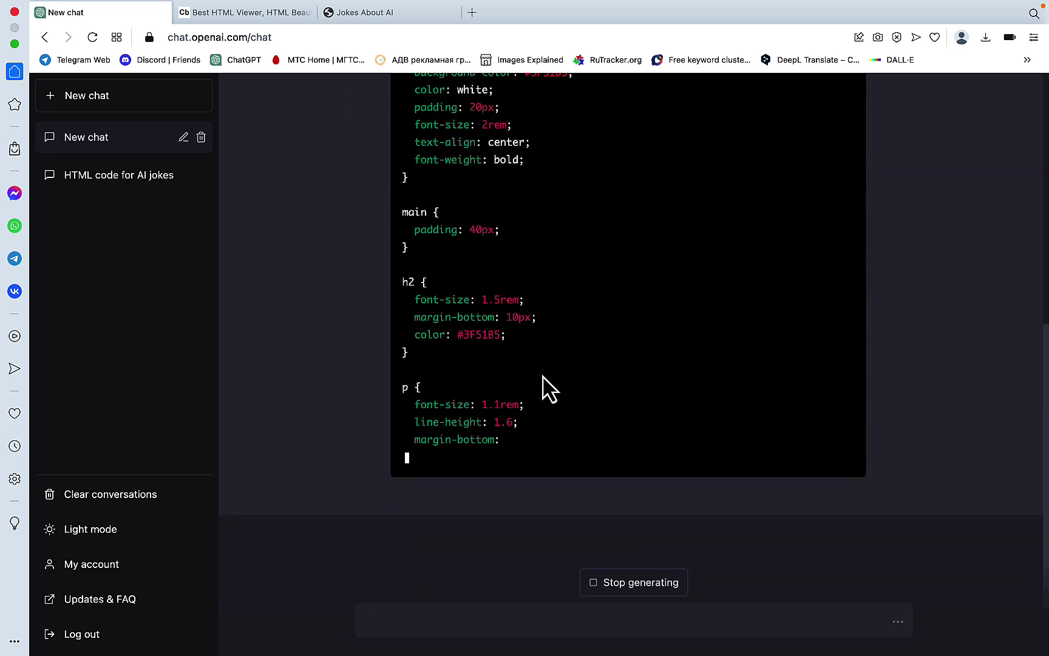
pyautogui.scroll(4, 549, 388)
pyautogui.scroll(2, 546, 391)
pyautogui.scroll(-10, 543, 382)
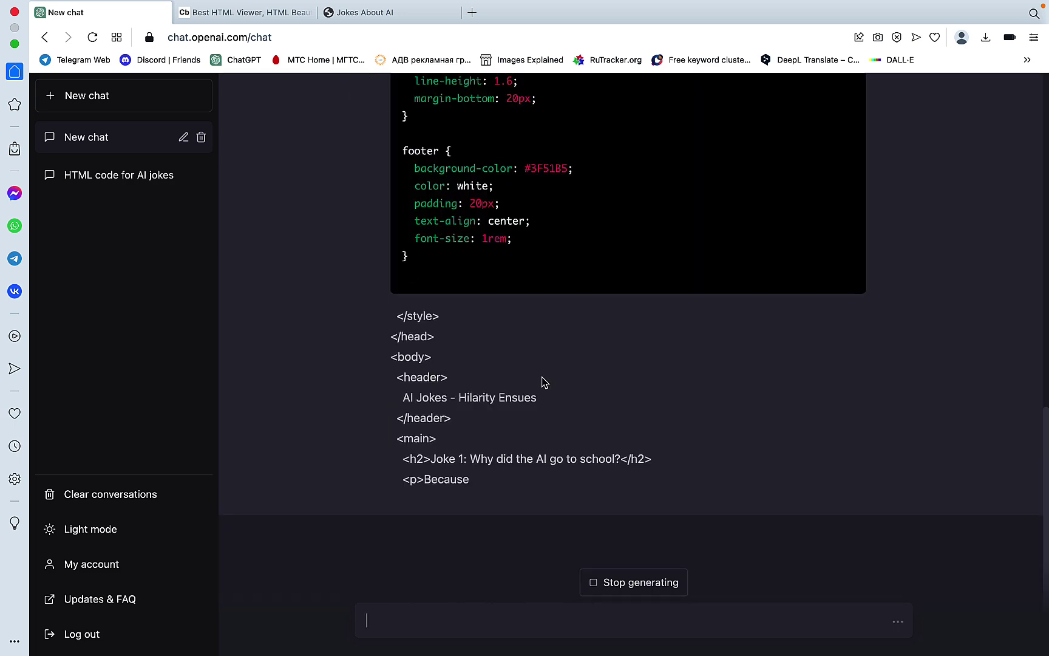
# - Switch to Bing Chat in Microsoft Edge and copy its whole response with the HTML code
pyautogui.moveTo(672, 625)
pyautogui.click(758, 625)
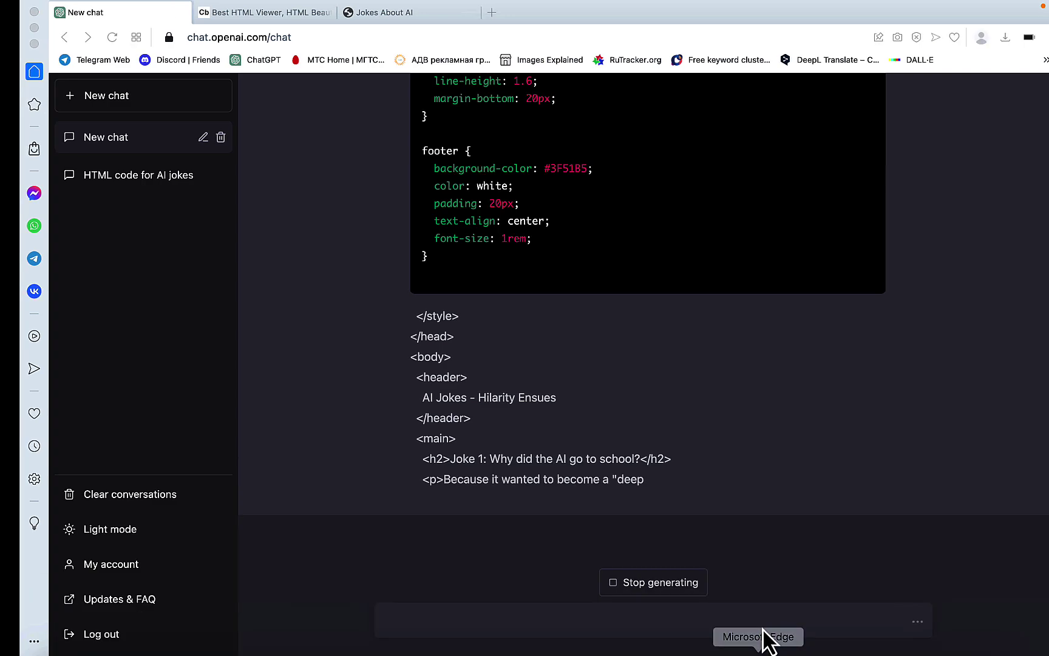
pyautogui.scroll(10, 424, 349)
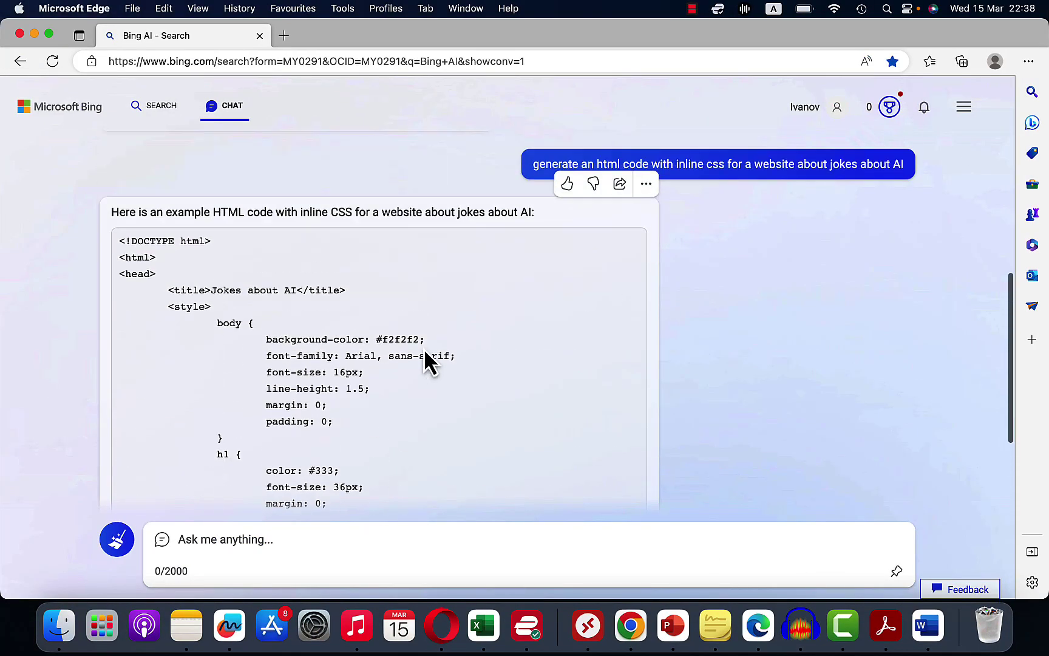
pyautogui.click(217, 327)
pyautogui.press('super+a')
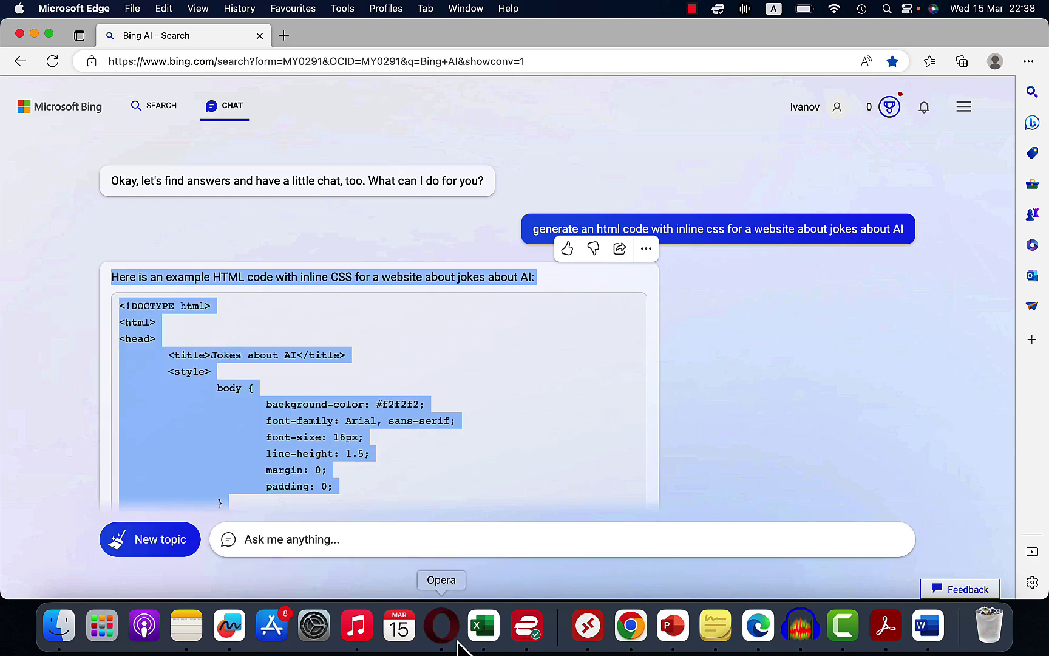
# - Replace the code in Opera's Code Beautify HTML Viewer with the Bing response and open the rendered output in its own tab
pyautogui.click(442, 626)
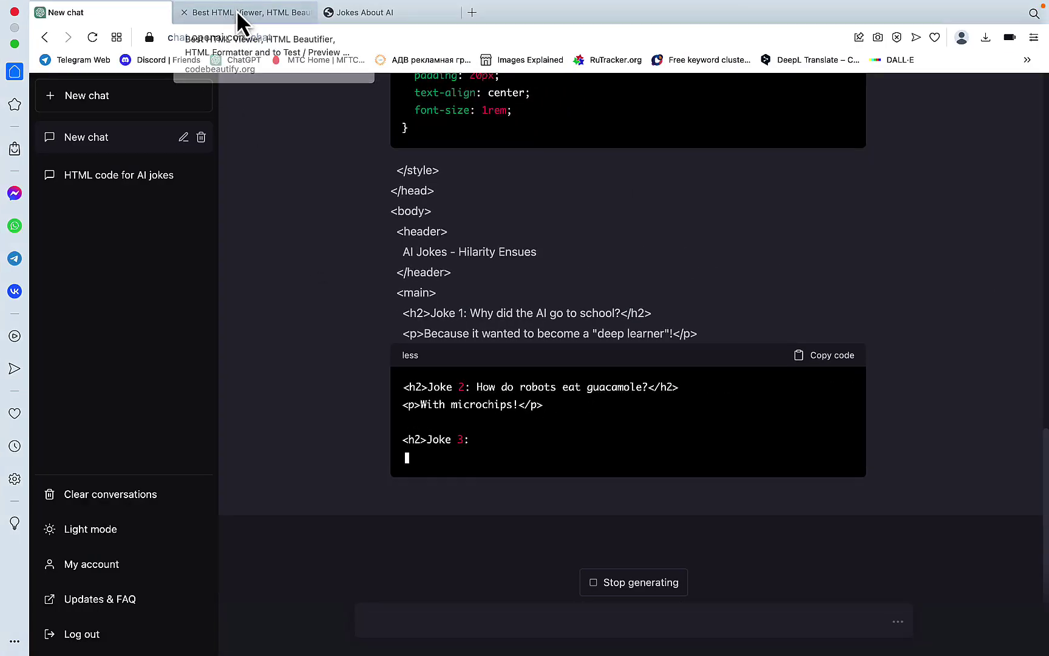
pyautogui.click(237, 11)
pyautogui.click(241, 435)
pyautogui.press('super+a')
pyautogui.press('super+v')
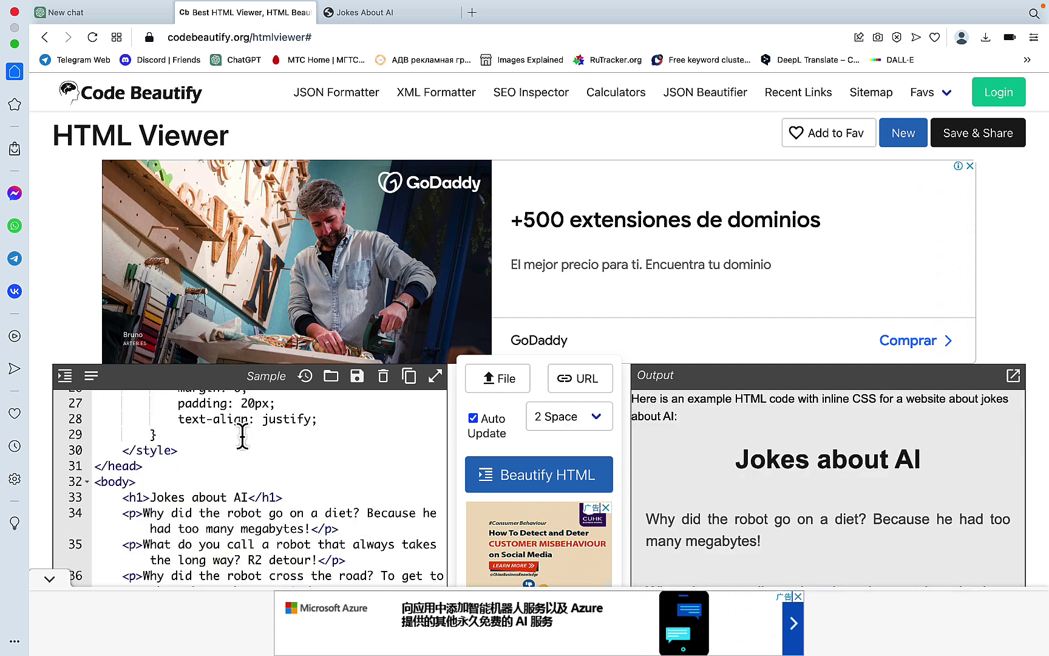
pyautogui.click(1013, 376)
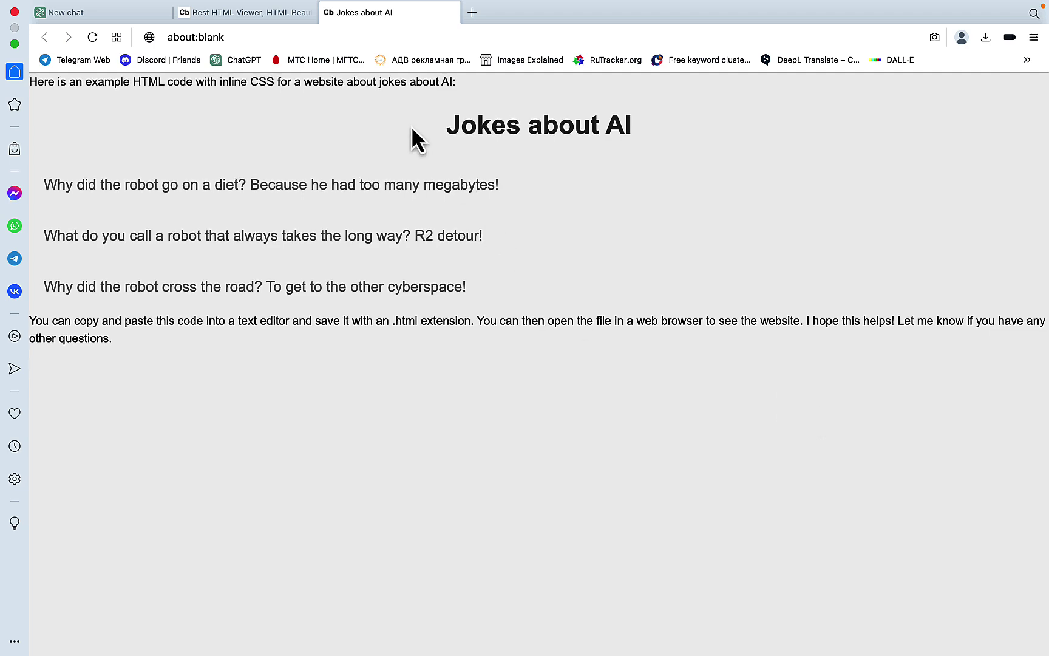
# - Delete the introductory sentence "Here is an example HTML code with inline CSS for a website about jokes about AI:" from the viewer's code
pyautogui.click(245, 12)
pyautogui.scroll(10, 264, 433)
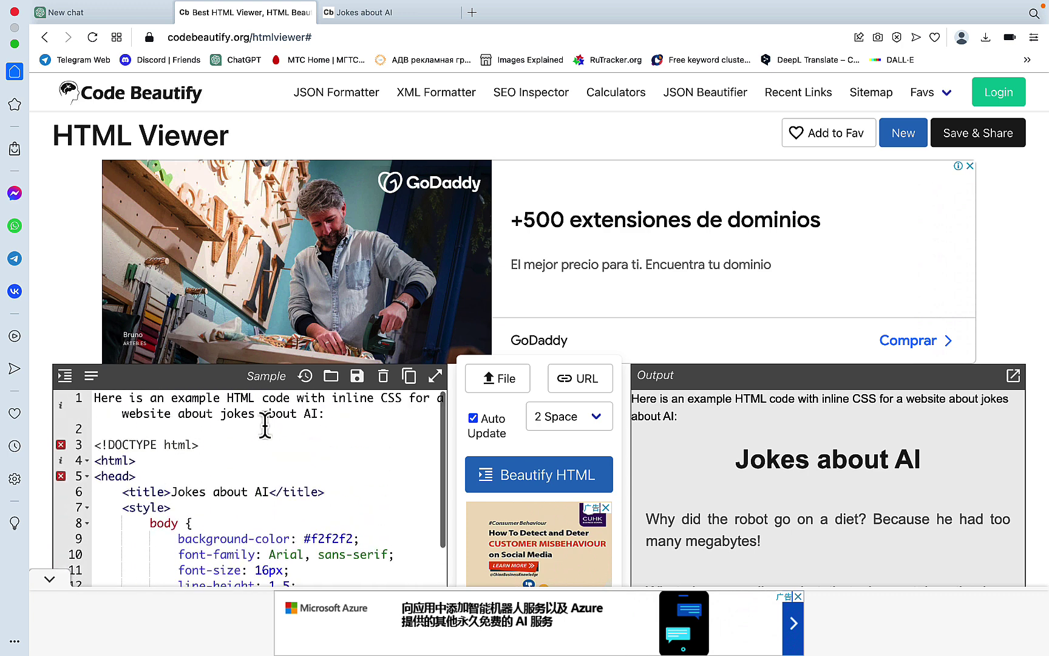
pyautogui.moveTo(346, 415); pyautogui.dragTo(82, 400)
pyautogui.press('BackSpace')
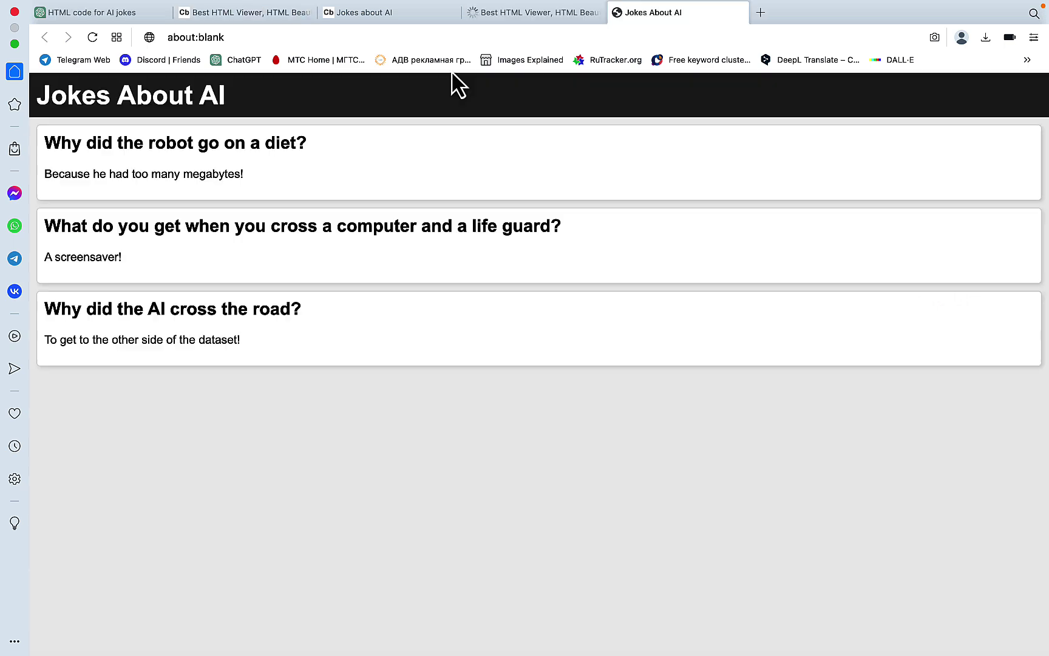
# - Close the extra HTML Viewer tab and compare the rendered Bing page with the GPT-3.5 page
pyautogui.click(472, 12)
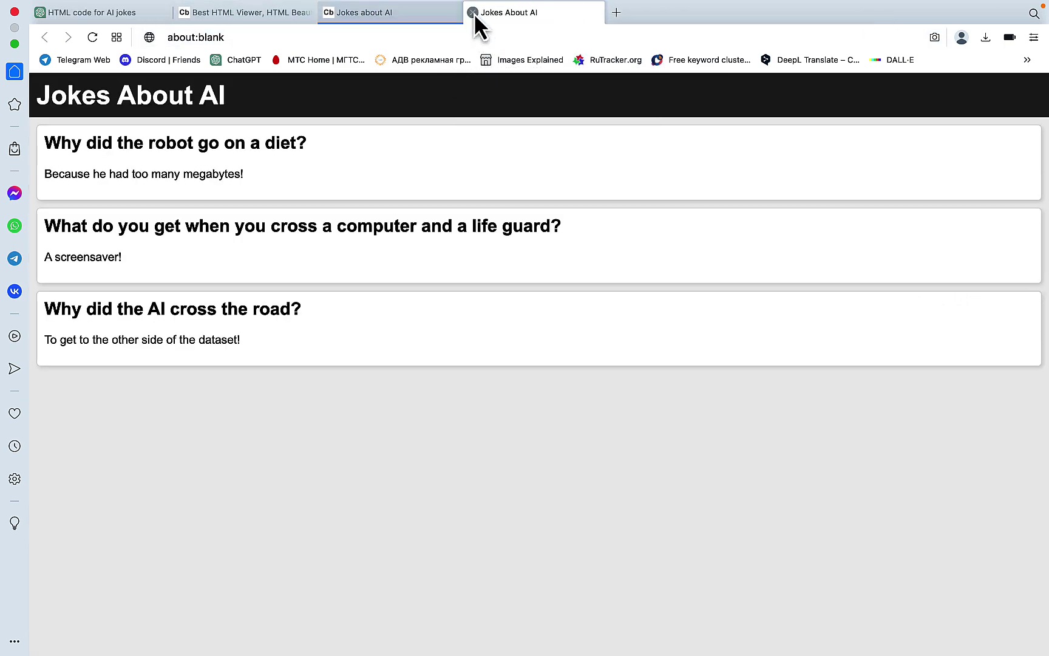
pyautogui.click(390, 21)
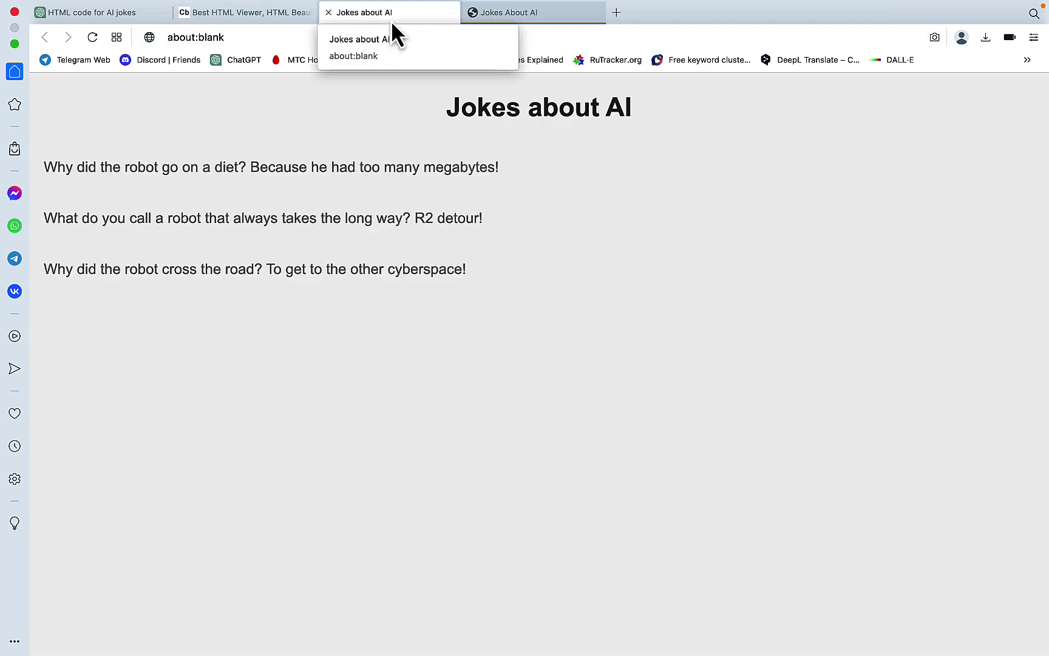
pyautogui.click(546, 15)
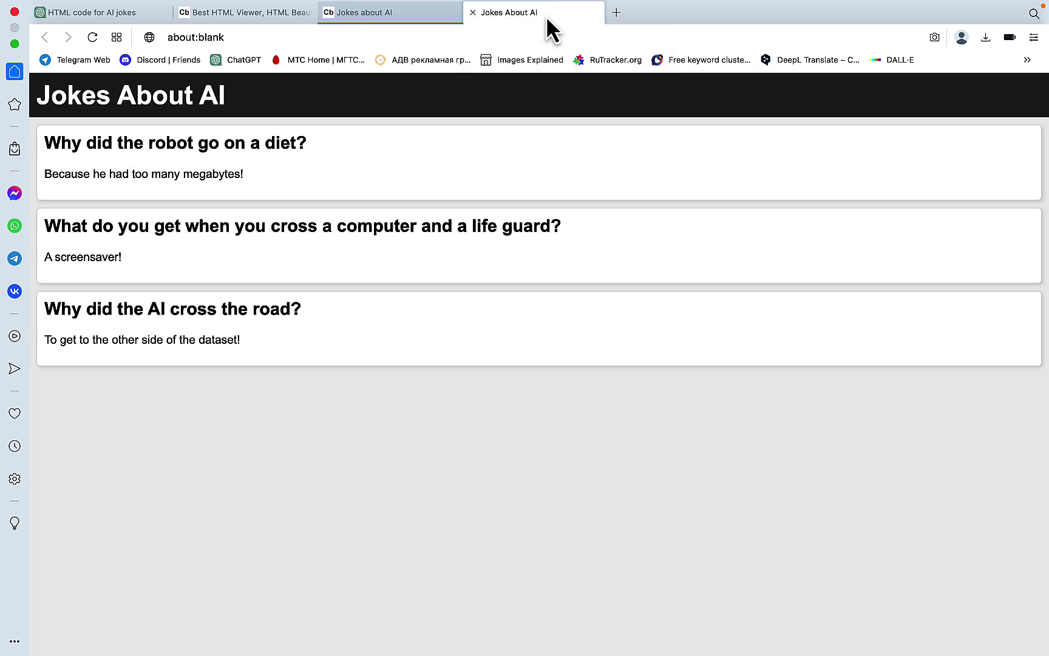
pyautogui.click(431, 19)
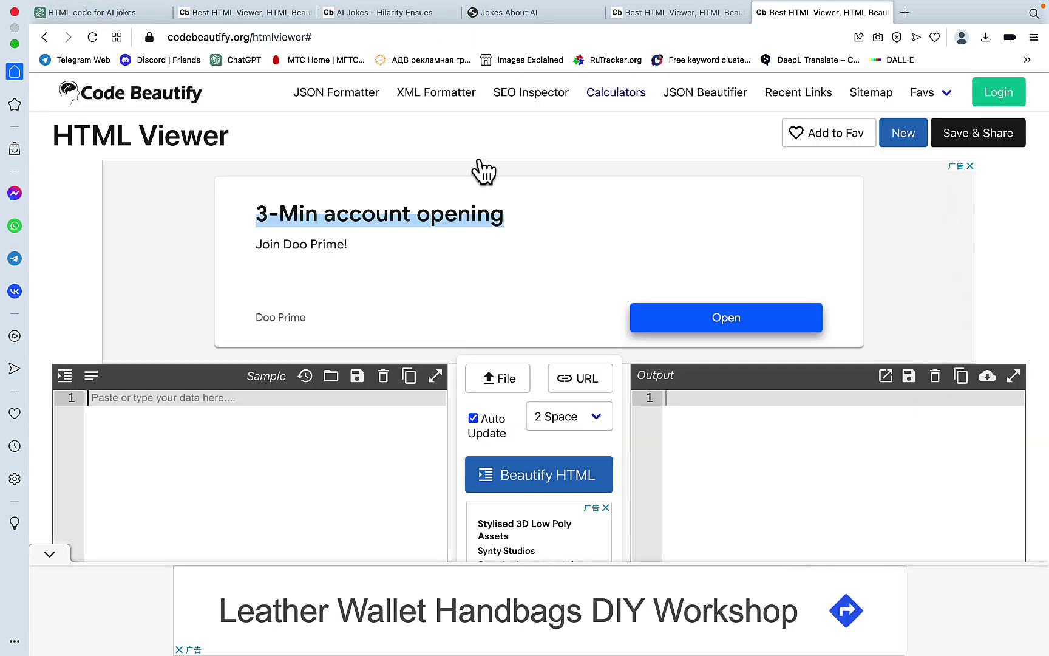
# - Open the rendered Bing output in its own tab, and compare the GPT-3.5 page with the GPT-4 "AI Jokes - Hilarity Ensues" page
pyautogui.click(1022, 381)
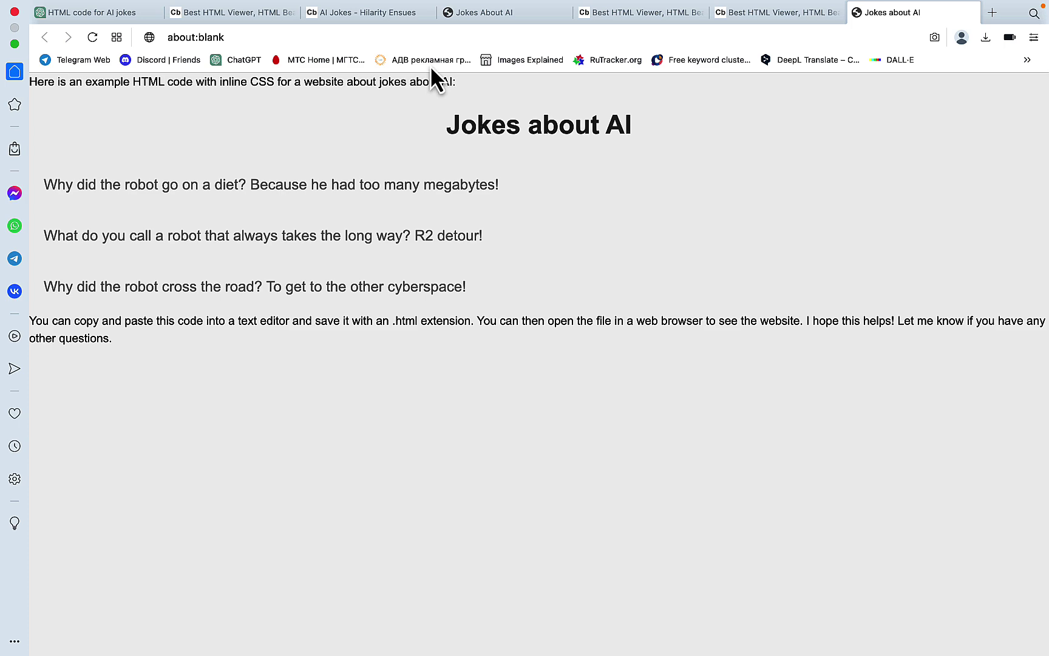
pyautogui.click(515, 15)
pyautogui.click(364, 15)
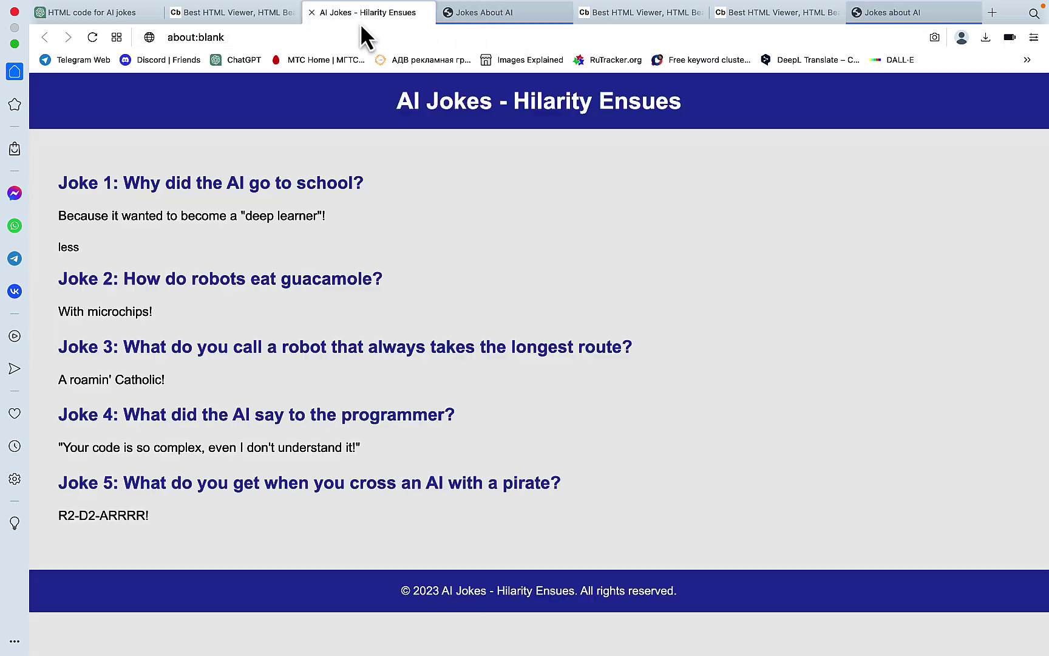
pyautogui.click(538, 9)
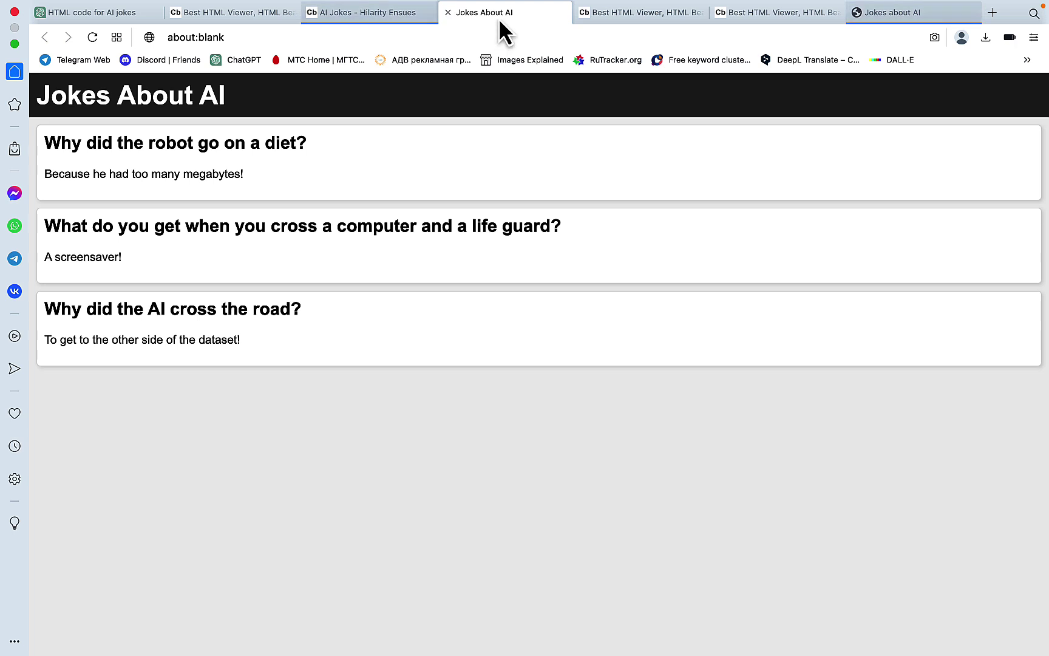
pyautogui.click(370, 14)
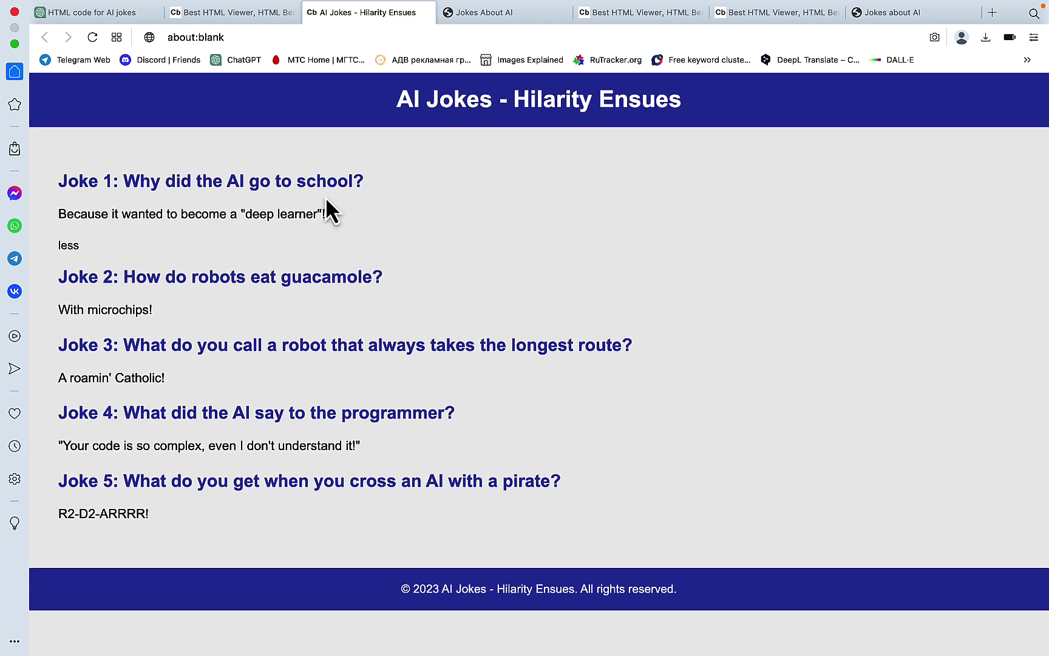
pyautogui.scroll(1, 252, 198)
pyautogui.scroll(-1, 253, 198)
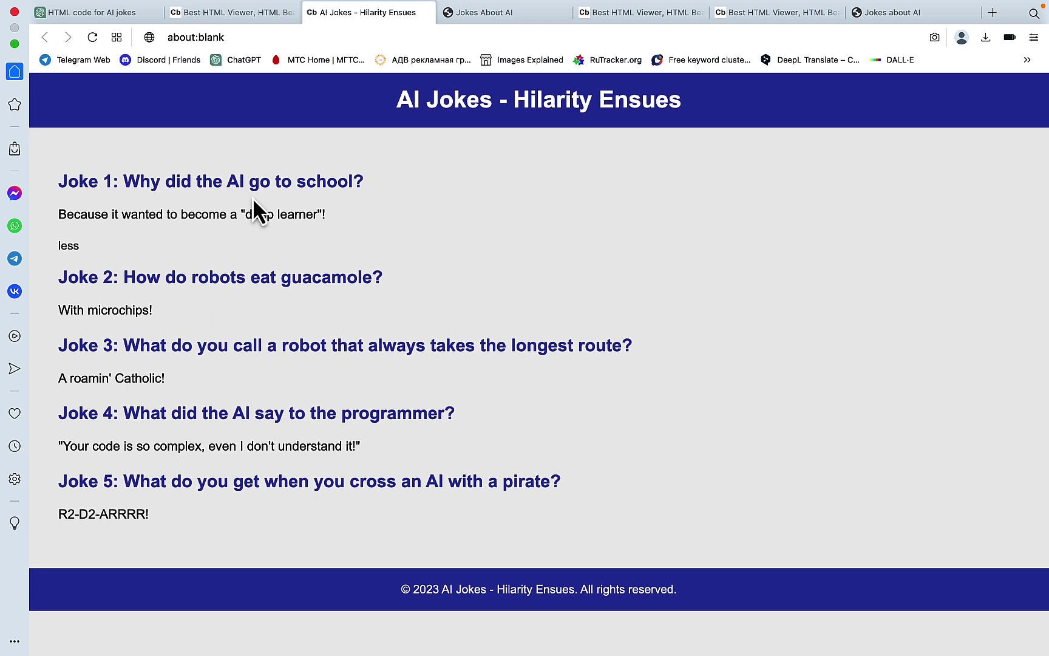
pyautogui.scroll(1, 253, 197)
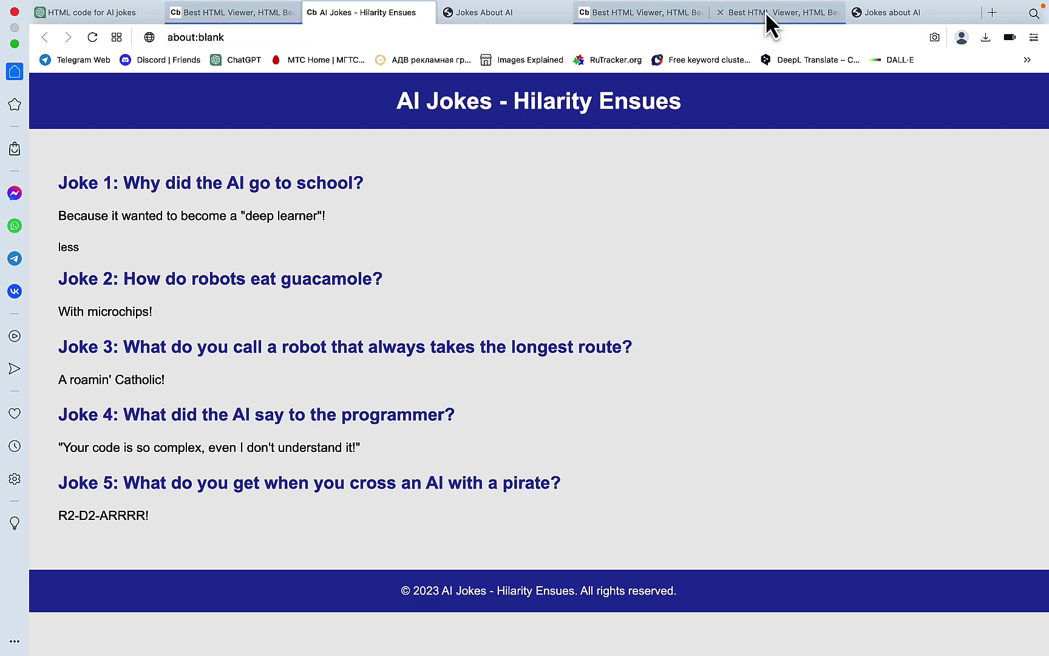
# - Examine the layout and jokes of the rendered Bing page for comparison with the ChatGPT pages
pyautogui.click(884, 13)
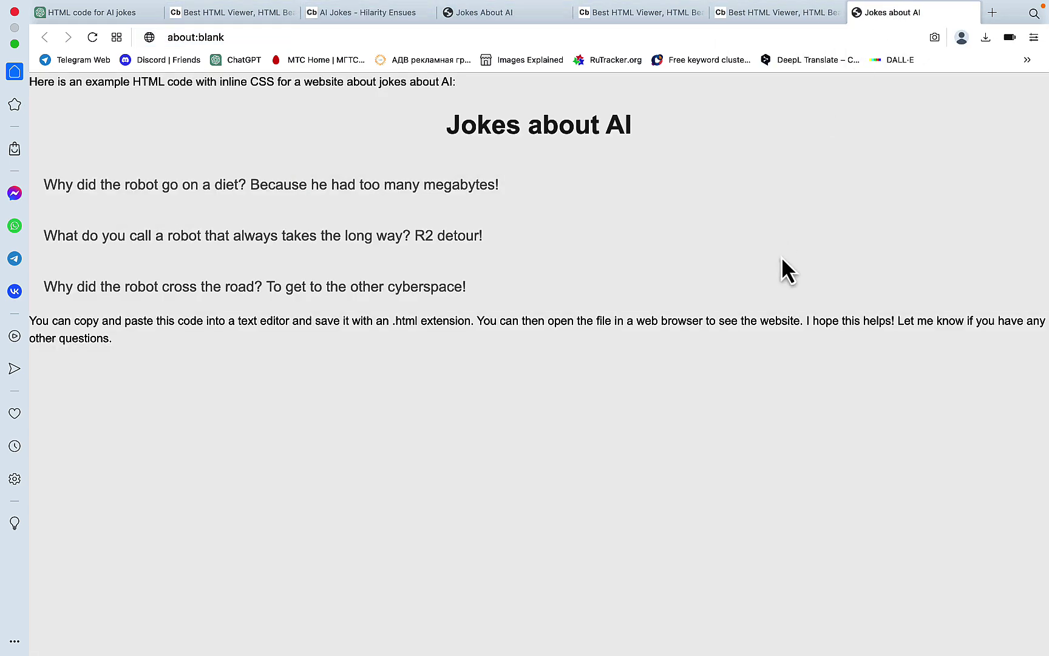
pyautogui.scroll(-1, 781, 257)
pyautogui.scroll(1, 781, 257)
pyautogui.scroll(1, 782, 257)
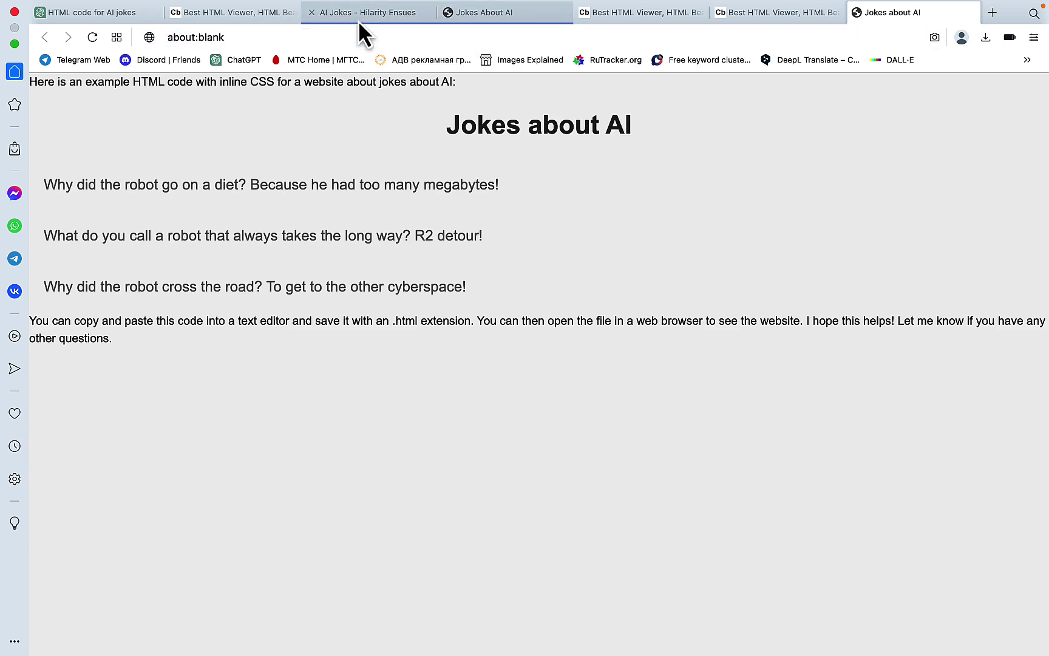
# - Compare the rendered GPT-4 "AI Jokes - Hilarity Ensues" page with the GPT-3.5 "Jokes About AI" page
pyautogui.click(386, 17)
pyautogui.click(262, 13)
pyautogui.click(373, 13)
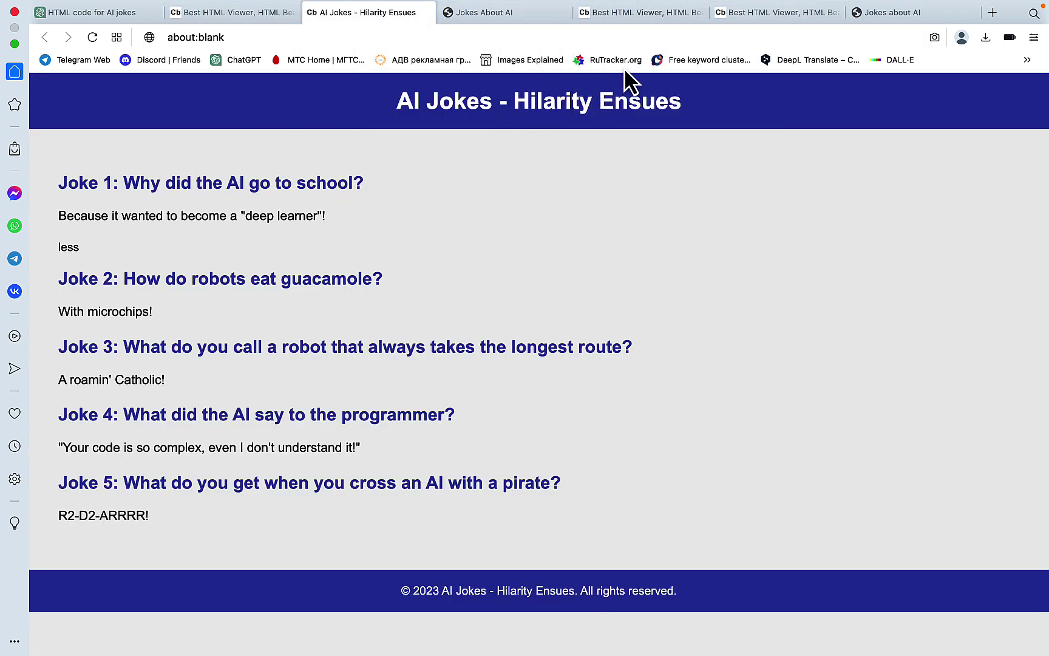
pyautogui.click(625, 18)
pyautogui.click(497, 22)
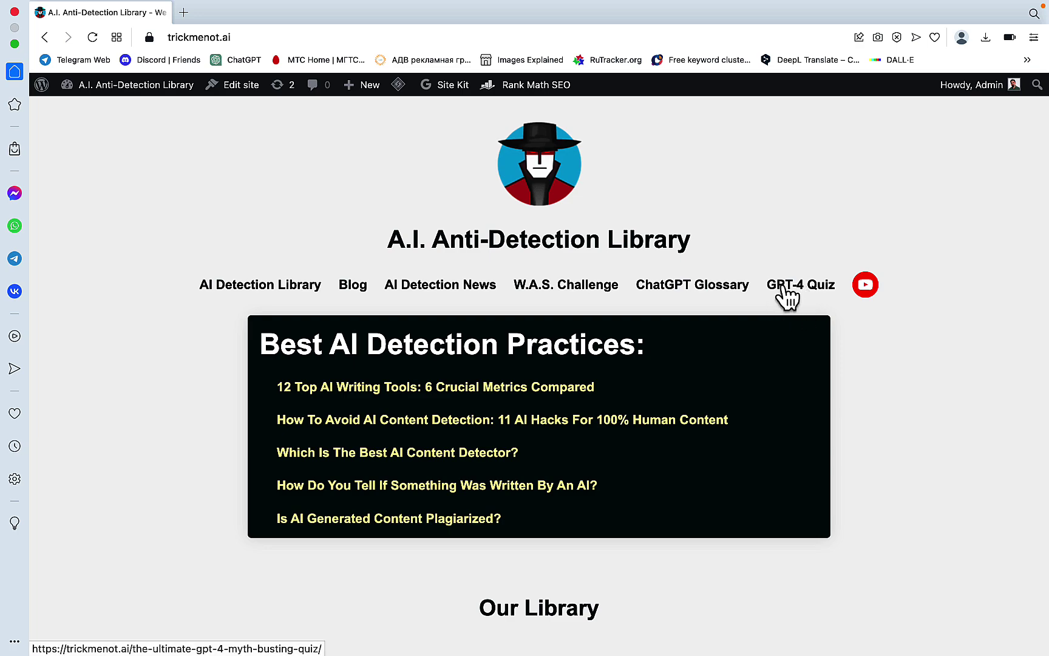
# - Open the GPT-4 Quiz on the trickmenot.ai site and find its "MYTH or TRUTH about GPT-4" questions
pyautogui.click(801, 286)
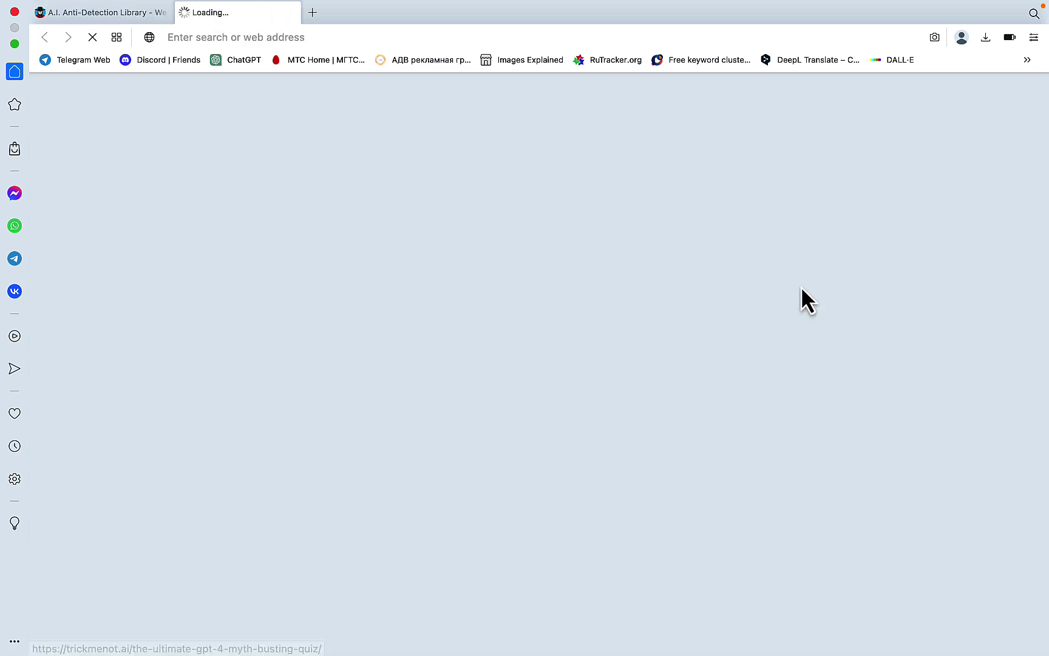
pyautogui.scroll(-8, 800, 285)
pyautogui.scroll(2, 801, 286)
pyautogui.scroll(1, 801, 287)
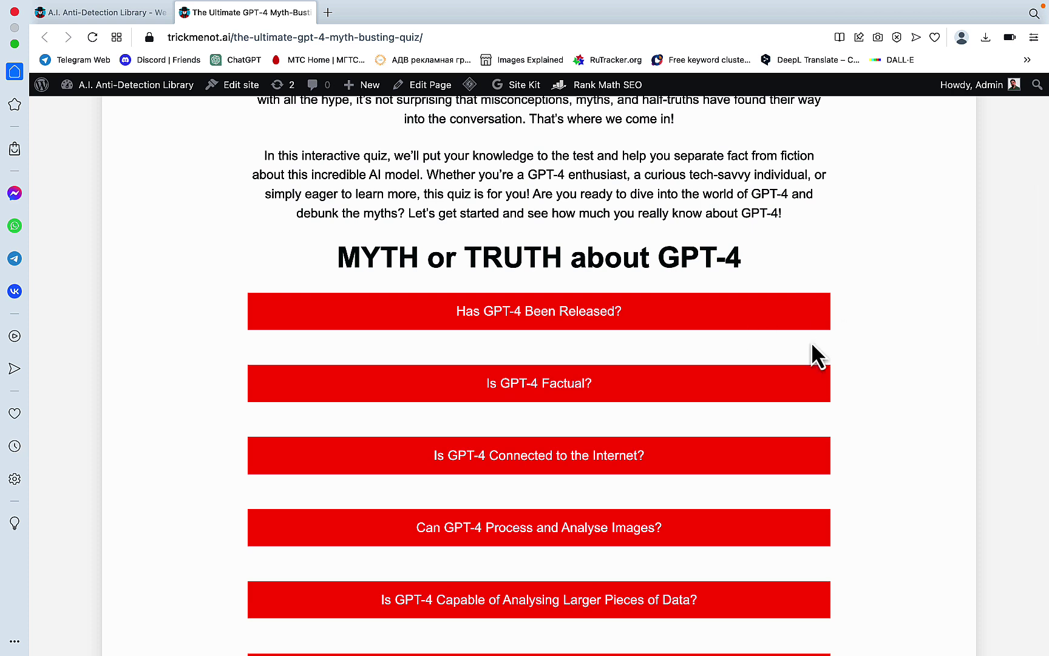
# - Reveal and hide the quiz answers to "Has GPT-4 Been Released?" and "Is GPT-4 Factual?"
pyautogui.click(618, 325)
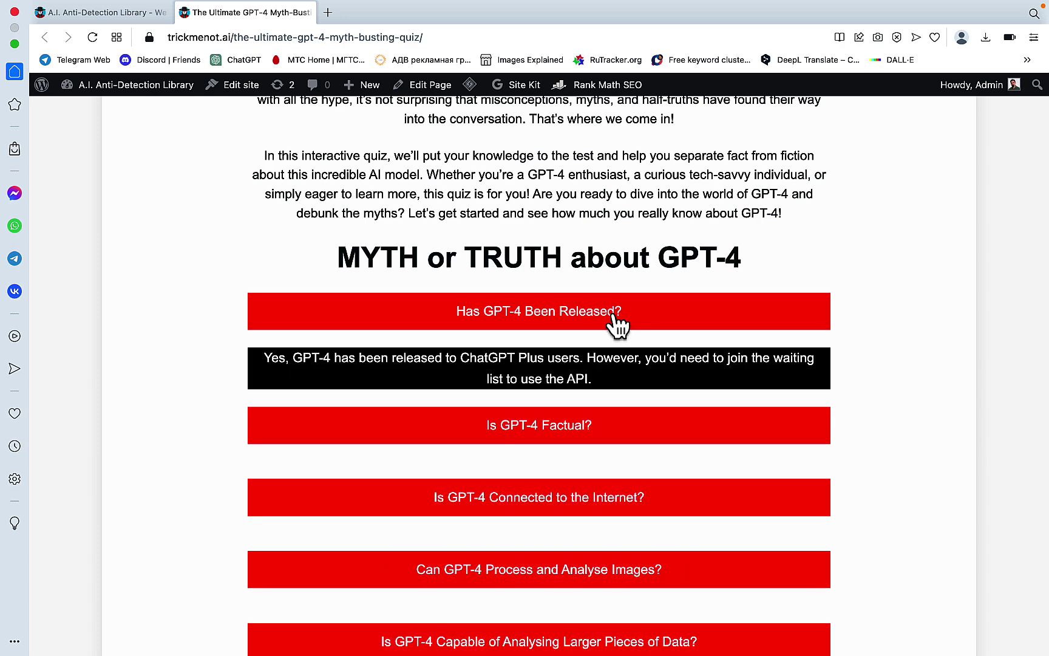
pyautogui.click(614, 314)
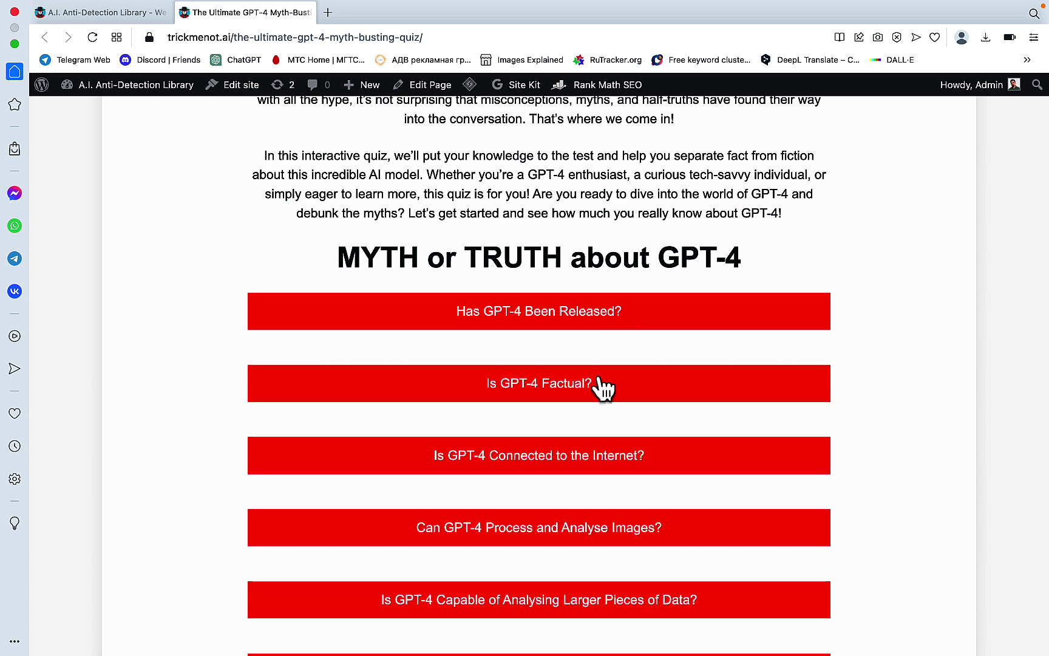
pyautogui.click(600, 380)
pyautogui.click(628, 396)
pyautogui.scroll(-3, 648, 426)
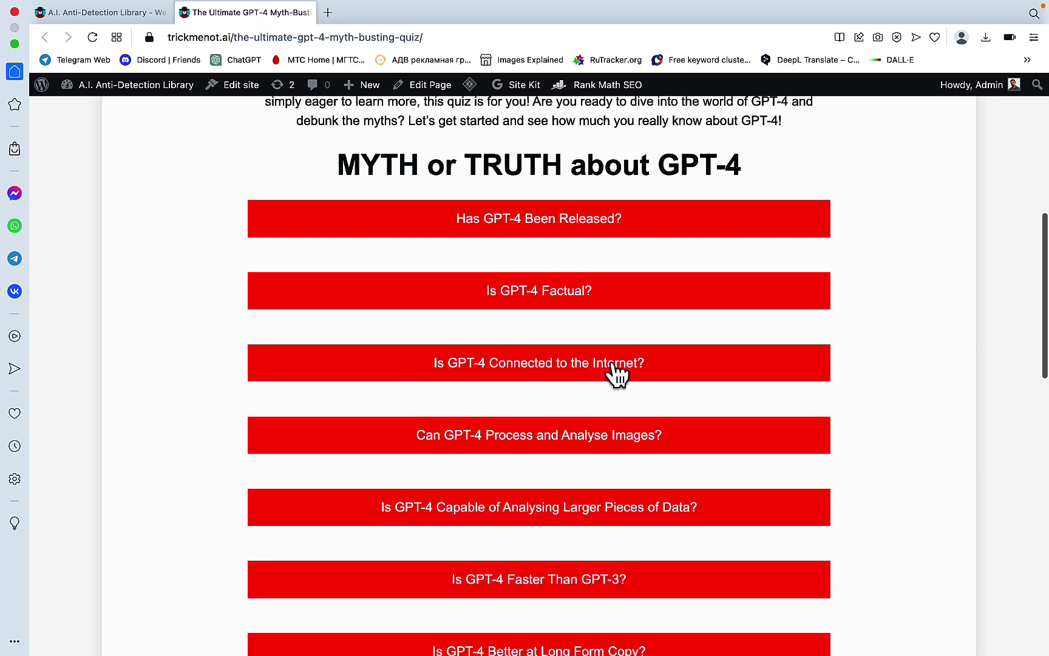
# - Reveal and hide the answers to "Is GPT-4 Connected to the Internet?" and "Can GPT-4 Process and Analyse Images?"
pyautogui.click(611, 367)
pyautogui.click(612, 368)
pyautogui.scroll(-3, 643, 437)
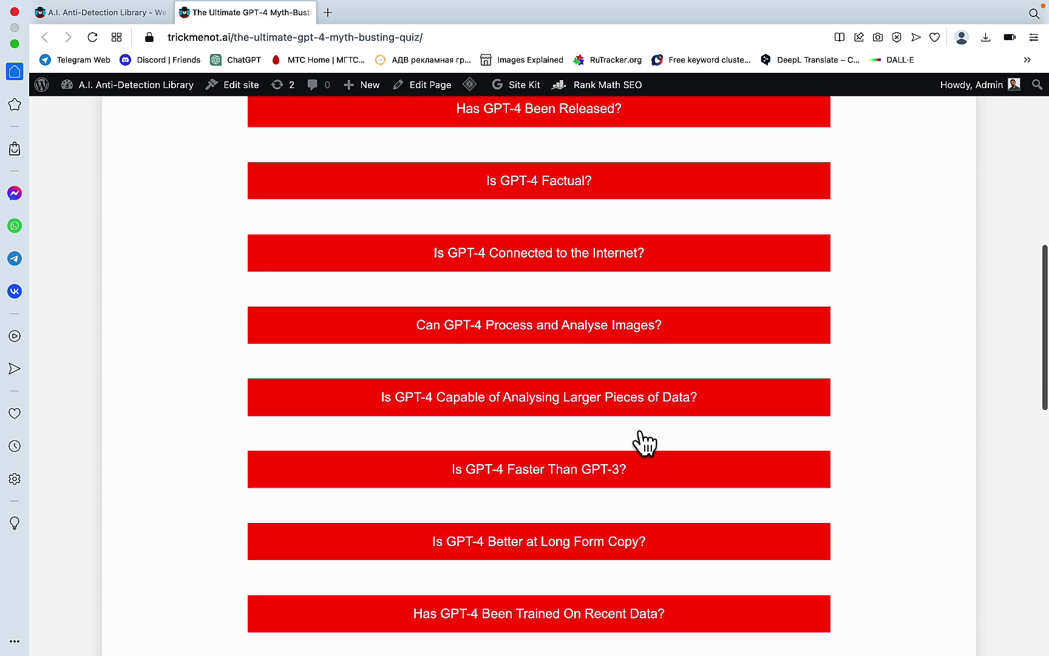
pyautogui.click(570, 342)
pyautogui.click(568, 339)
pyautogui.scroll(-4, 621, 431)
pyautogui.scroll(10, 621, 431)
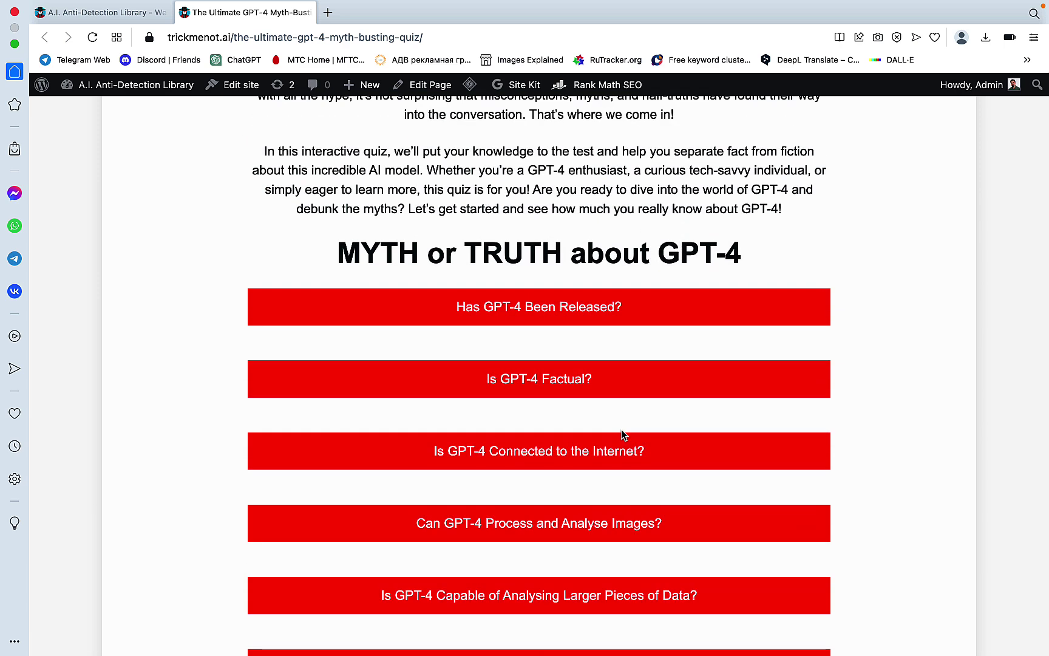
# - Reveal the quiz answer to "Is GPT-4 Faster Than GPT-3?" and look through the remaining questions
pyautogui.scroll(-5, 621, 429)
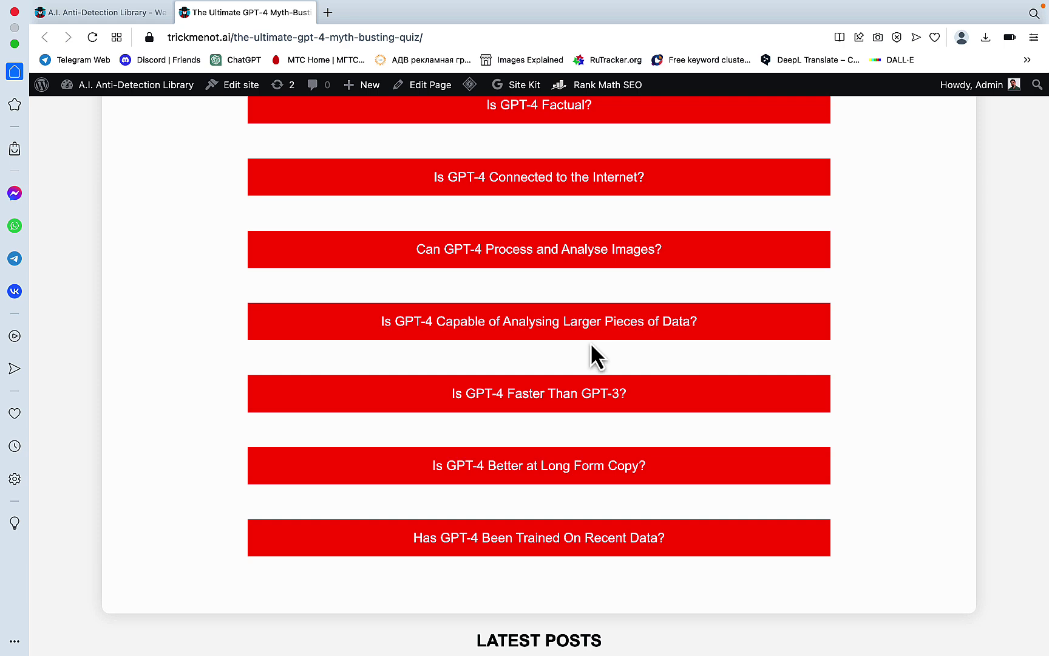
pyautogui.scroll(2, 590, 342)
pyautogui.click(570, 483)
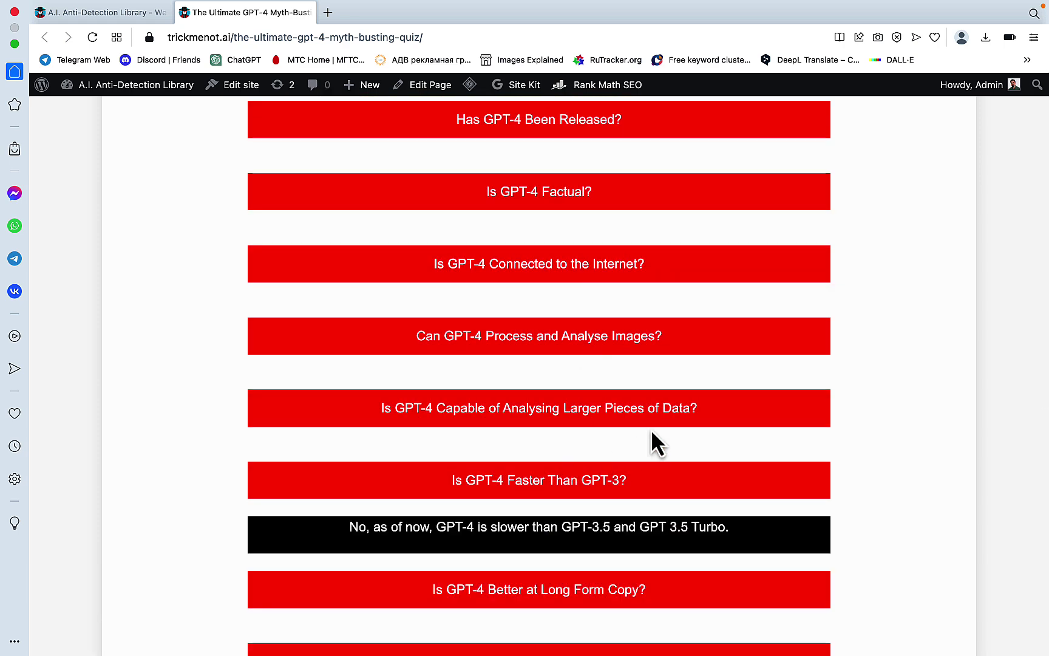
pyautogui.scroll(-3, 651, 428)
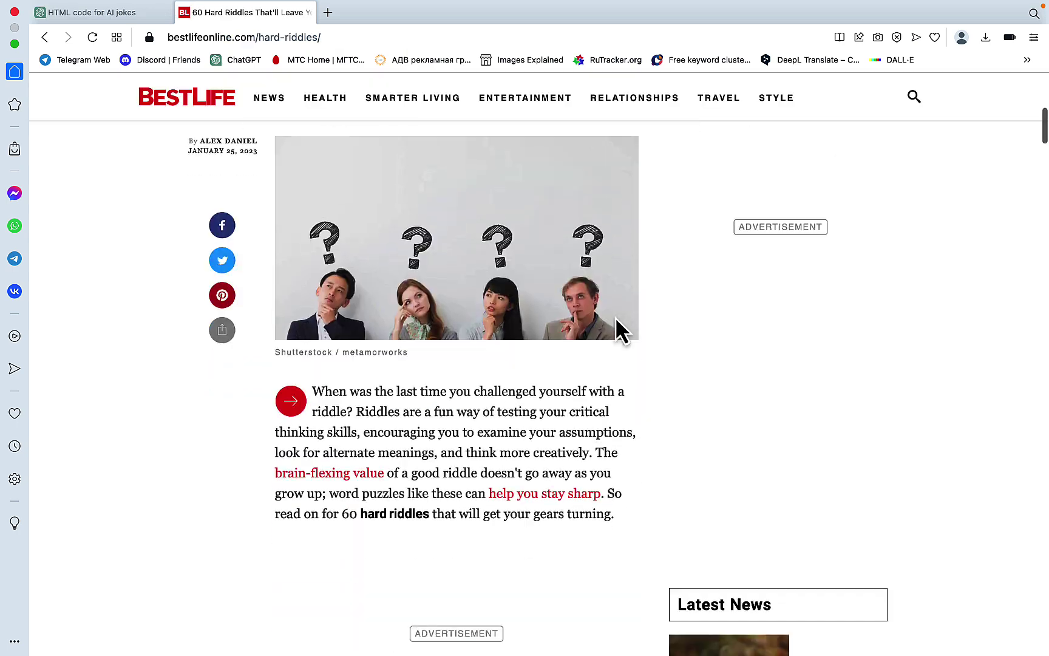
# - Copy the text of the first tricky riddle, "Without a bridle or a saddle…", from the Best Life hard riddles article
pyautogui.scroll(-10, 616, 327)
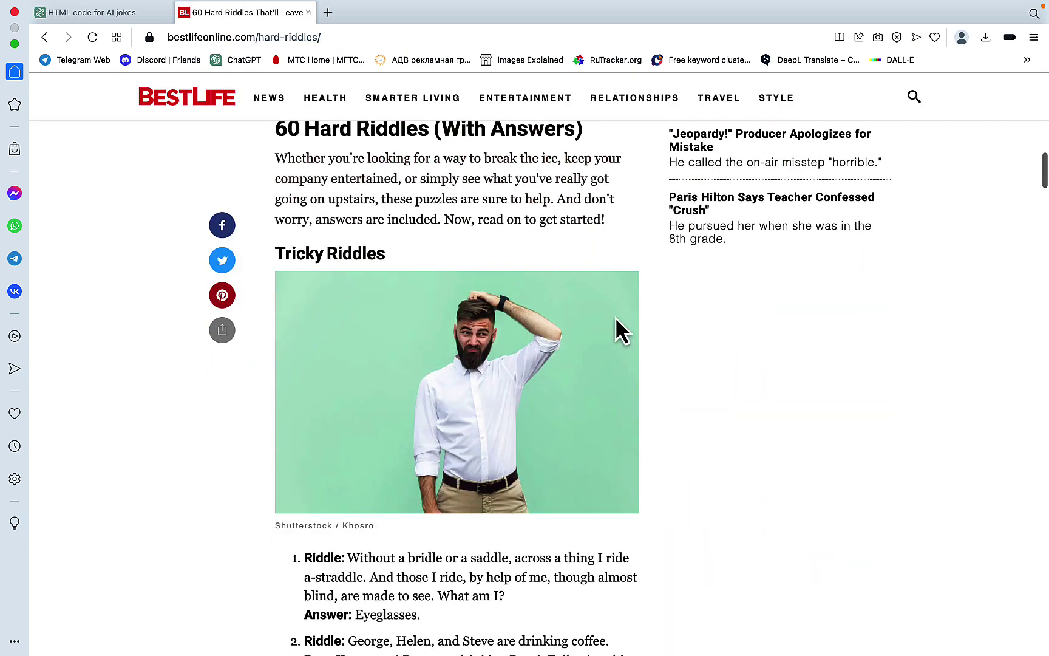
pyautogui.scroll(-5, 616, 328)
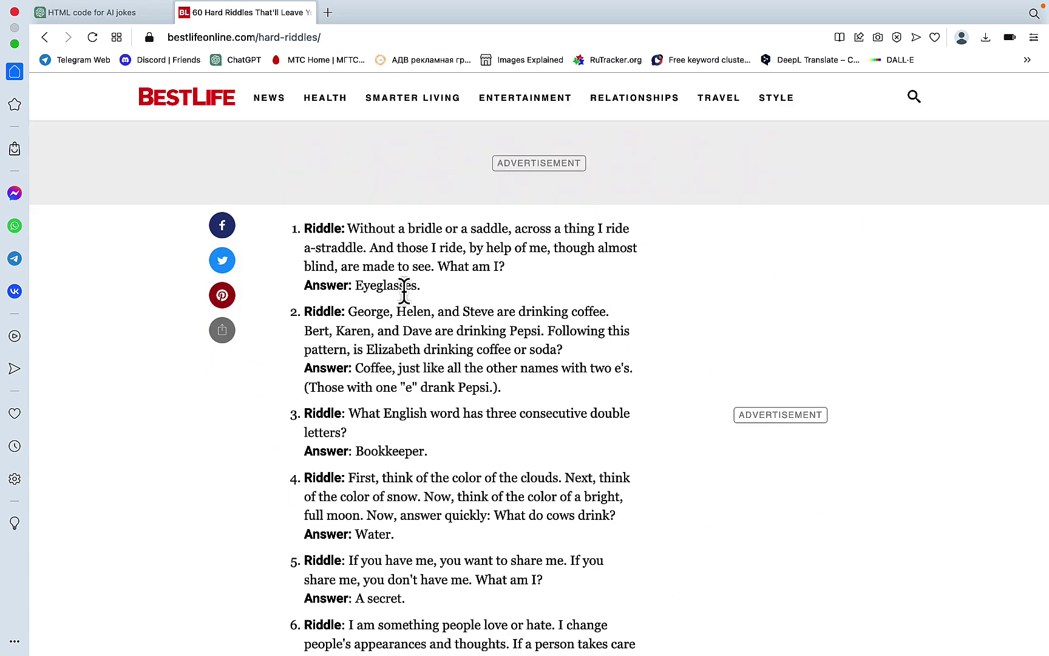
pyautogui.moveTo(523, 266); pyautogui.dragTo(349, 226)
pyautogui.press('super+c')
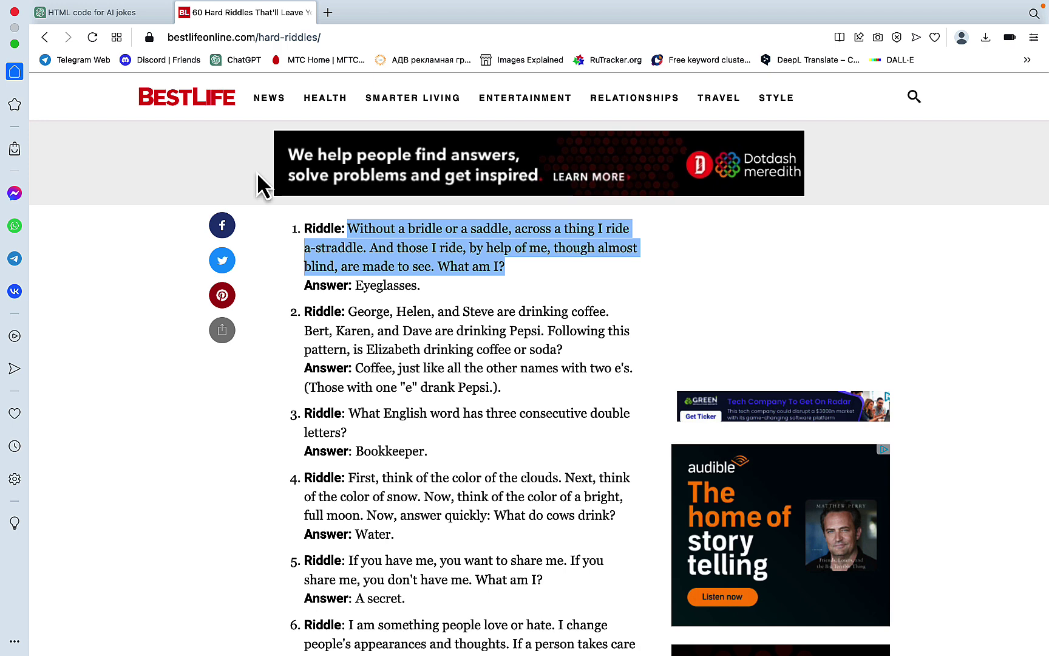
# - Ask GPT-3.5 the copied bridle-and-saddle riddle in a new ChatGPT chat and check its reply against the article's answer
pyautogui.click(124, 15)
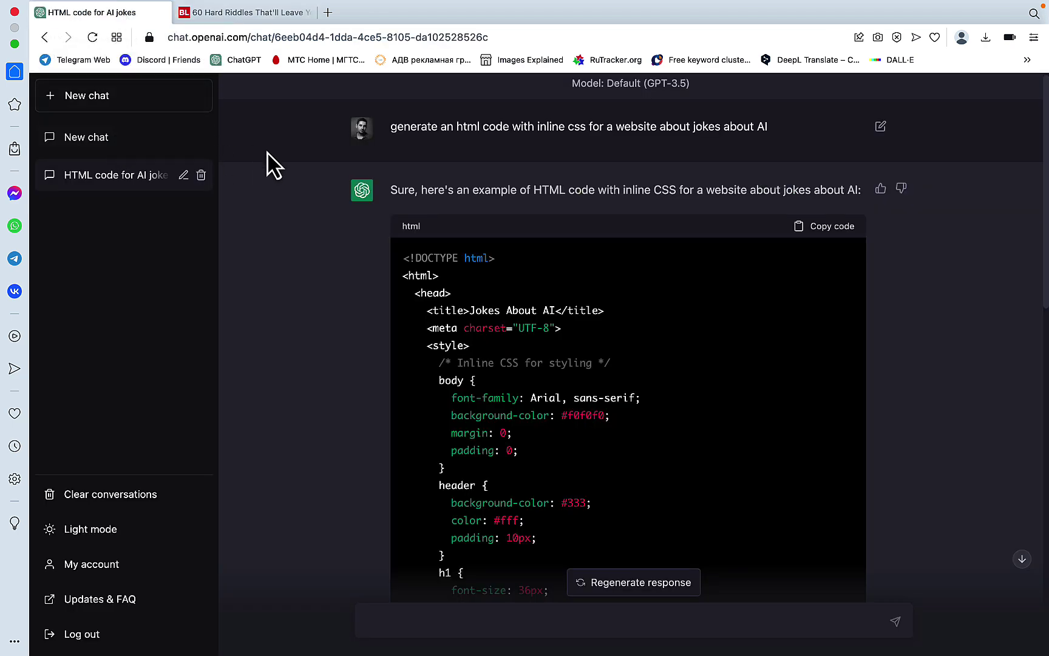
pyautogui.click(147, 112)
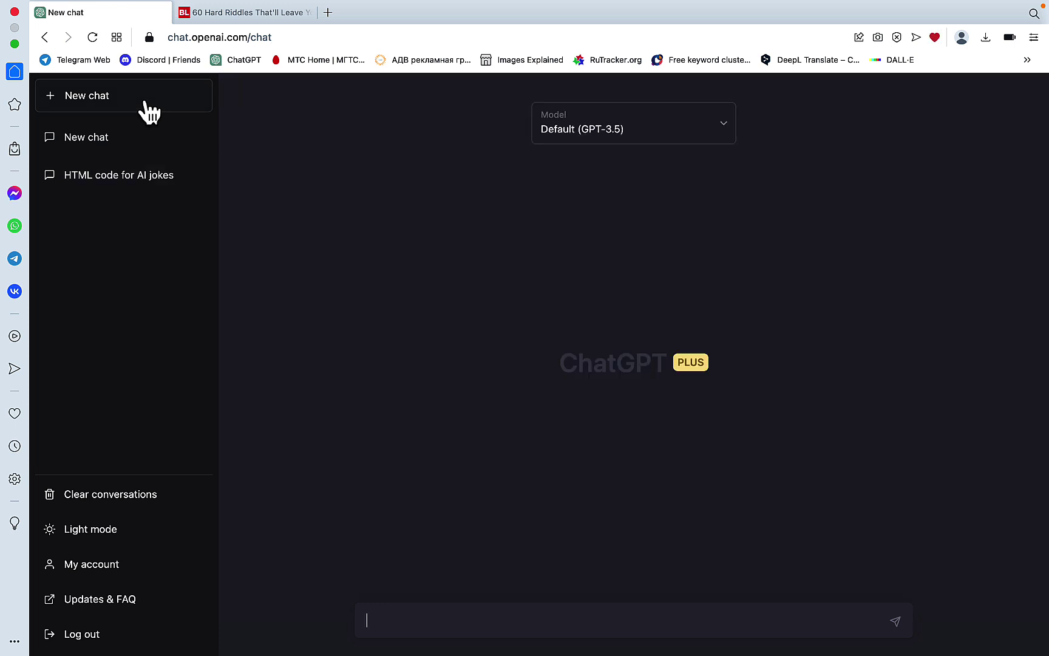
pyautogui.press('super+v')
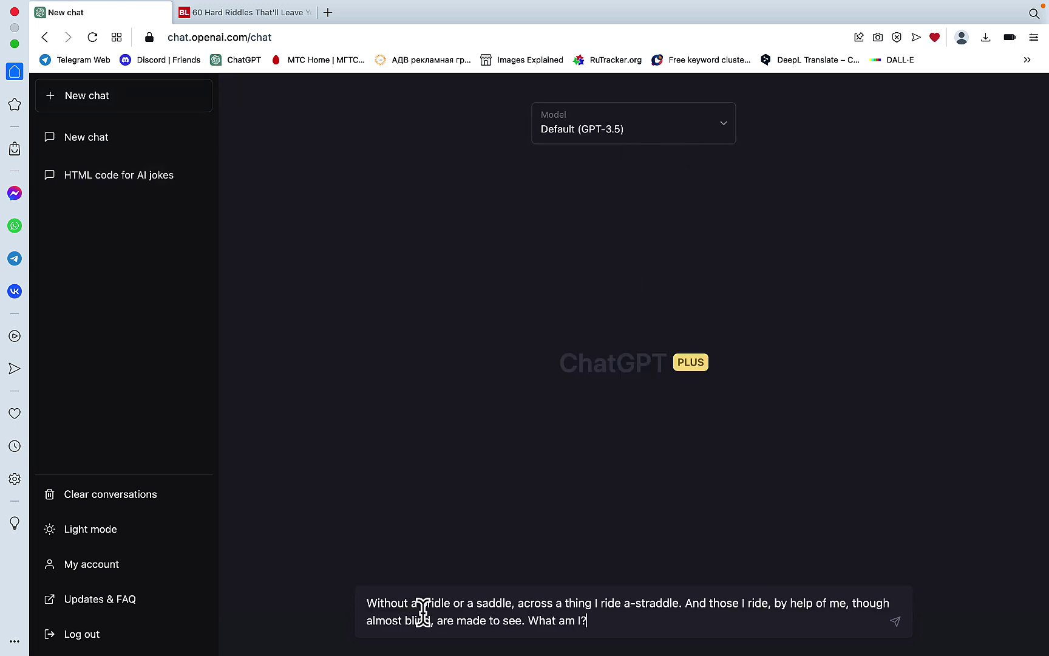
pyautogui.press('Return')
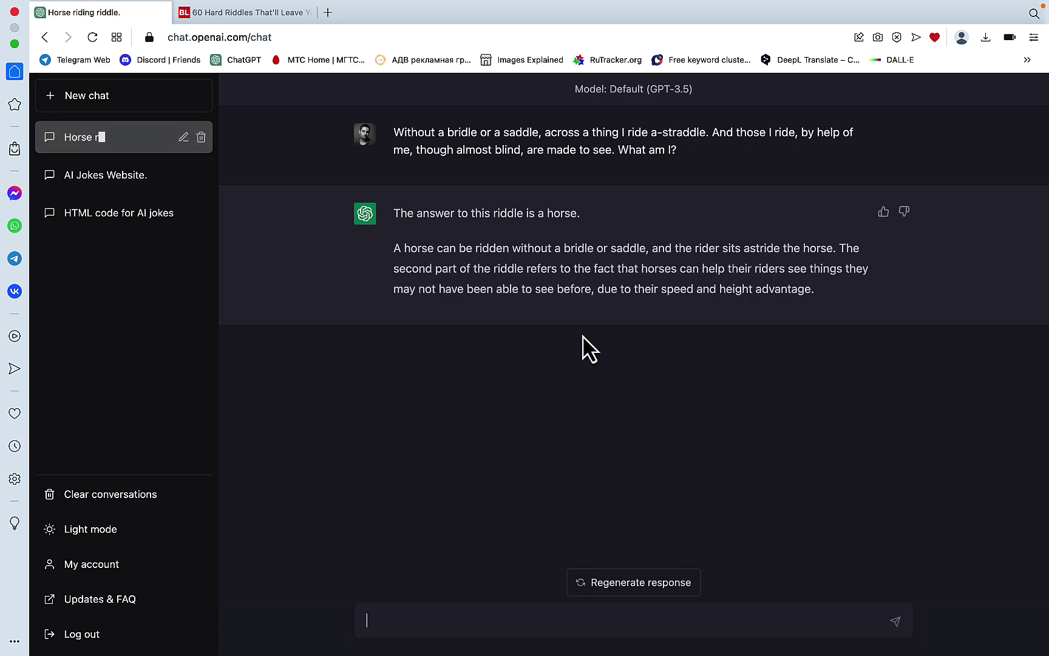
pyautogui.click(250, 22)
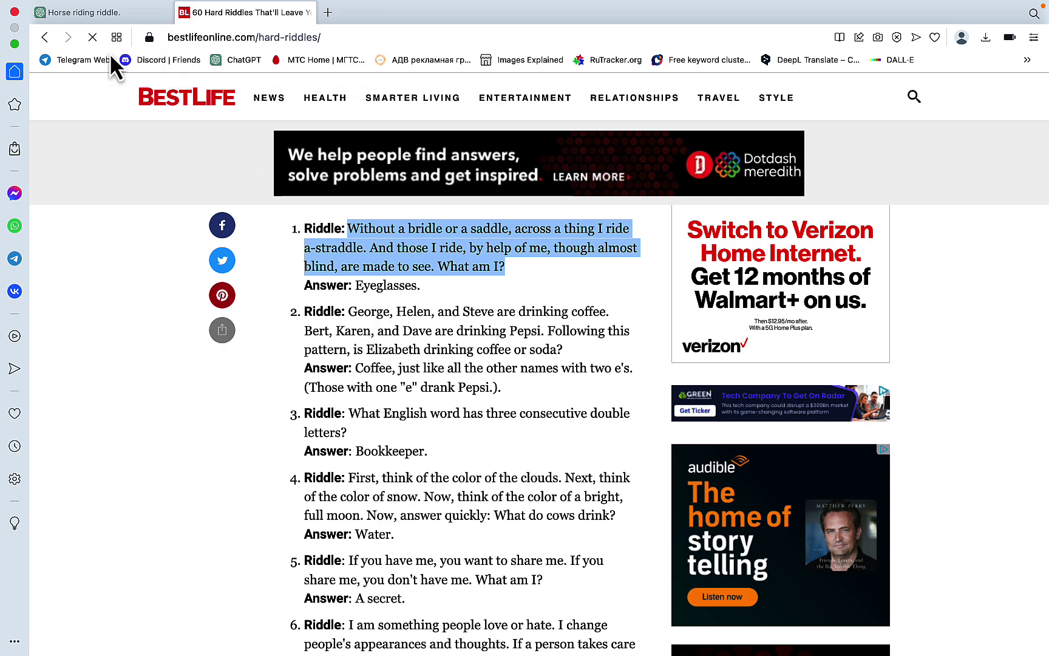
# - Ask GPT-4 the same bridle-and-saddle riddle in a new ChatGPT chat and check its reply against the article's answer
pyautogui.click(98, 15)
pyautogui.click(119, 110)
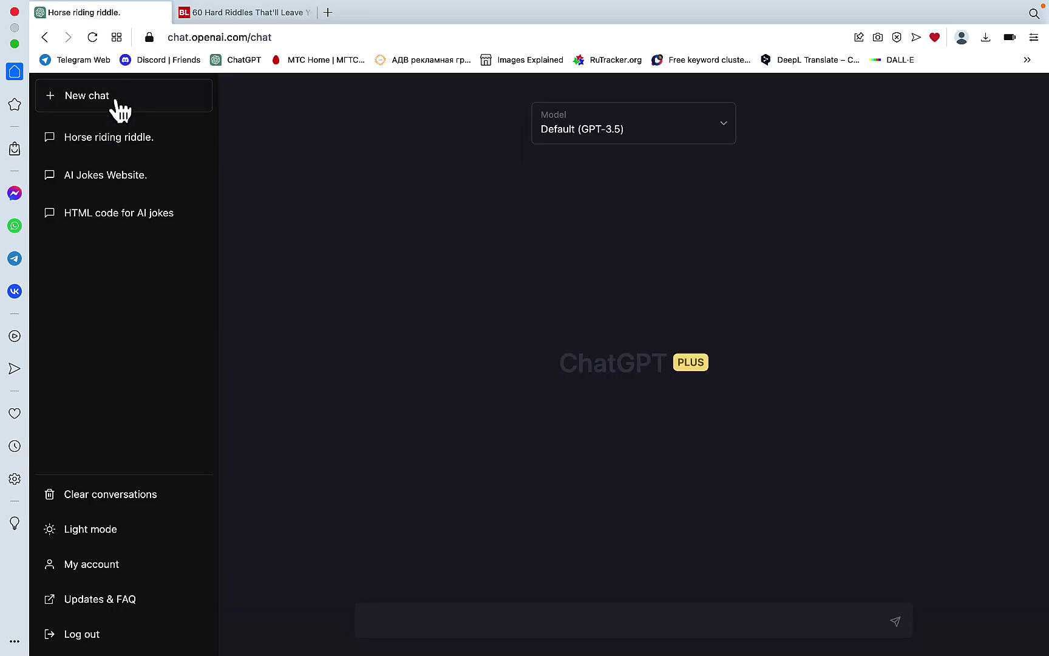
pyautogui.click(725, 140)
pyautogui.click(600, 228)
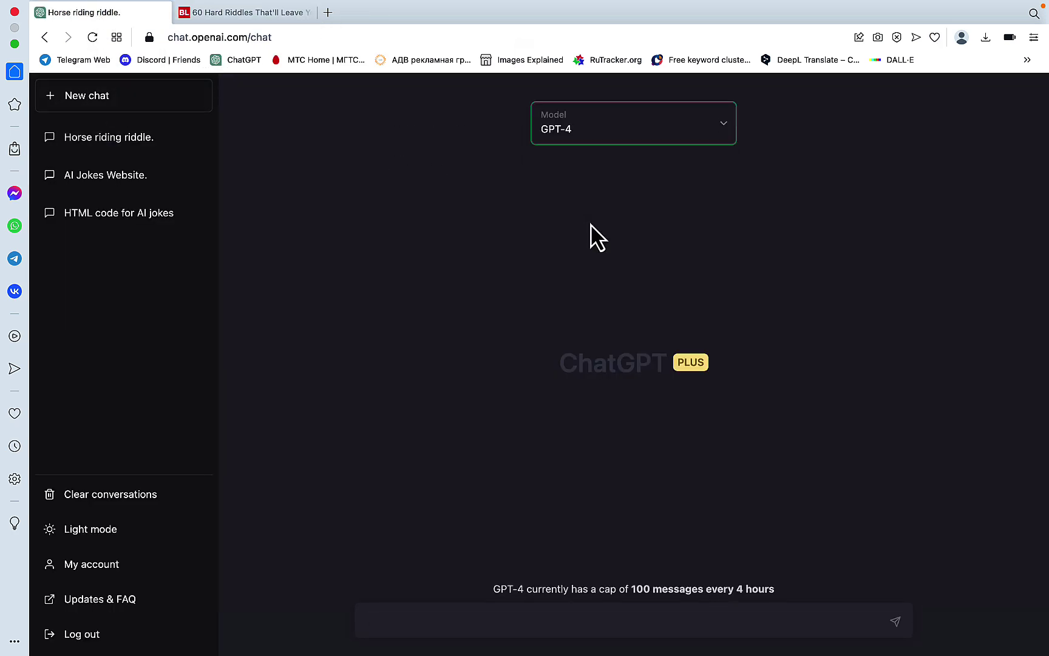
pyautogui.click(433, 615)
pyautogui.press('super+v')
pyautogui.press('Return')
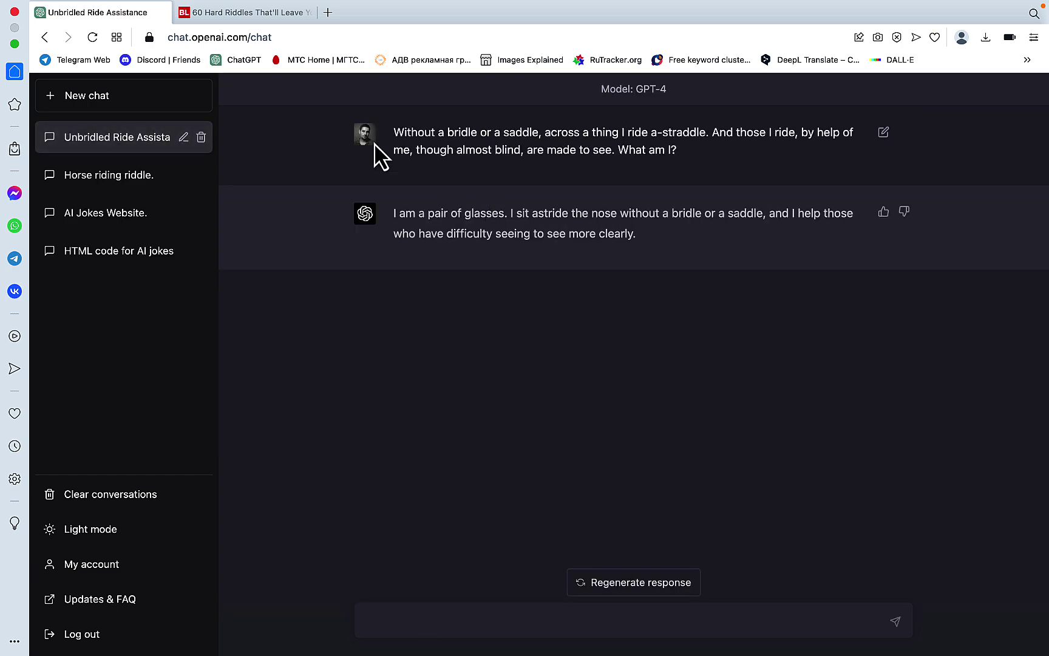
pyautogui.click(269, 25)
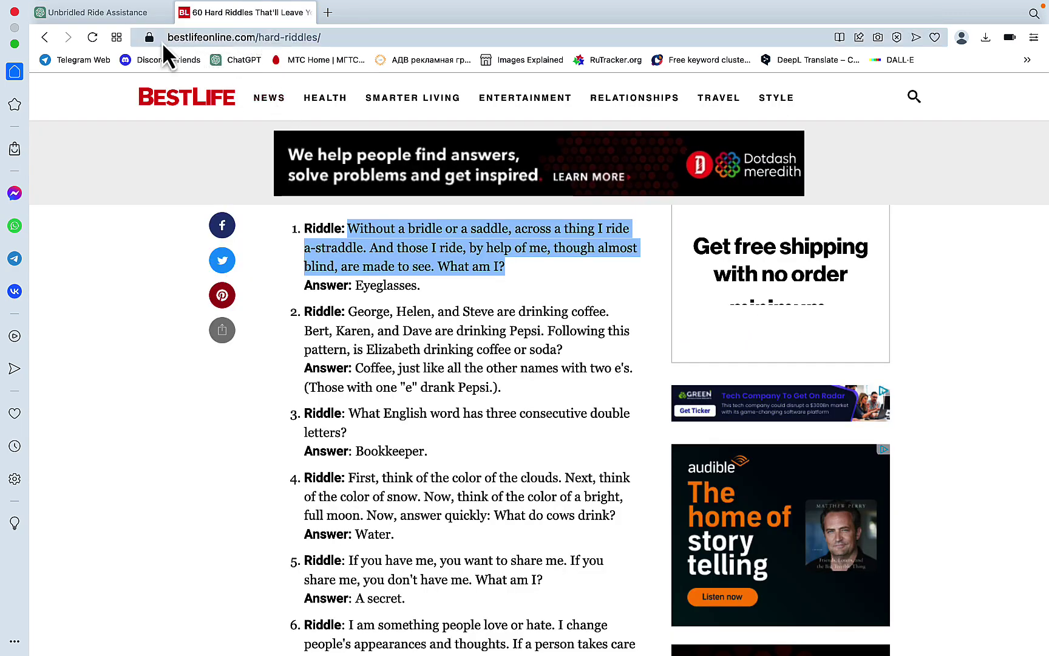
pyautogui.click(124, 14)
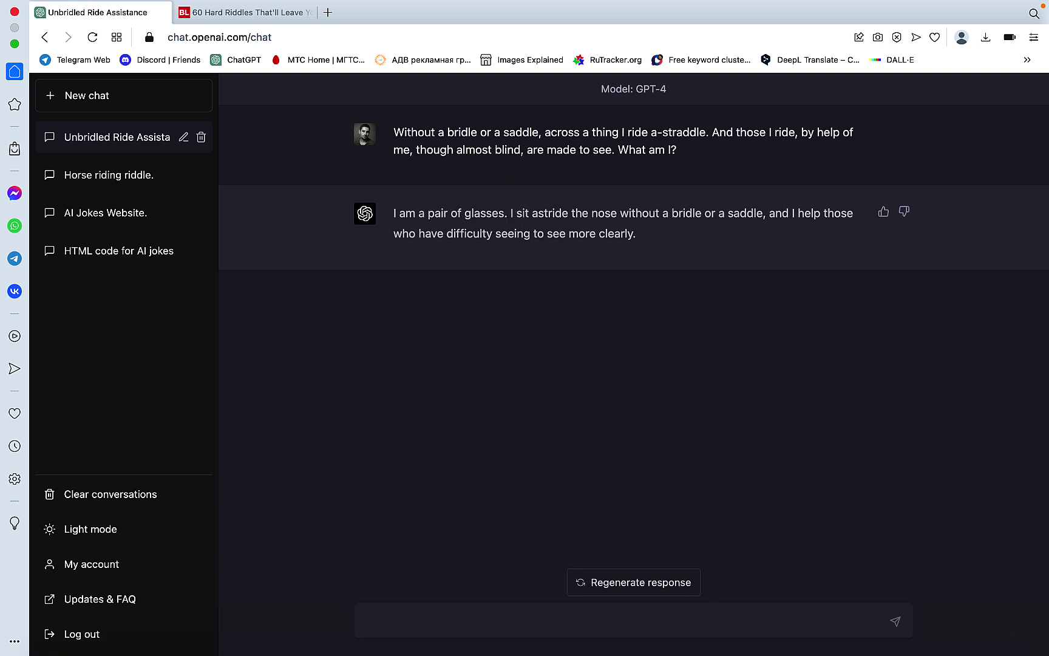
# - Find Math Riddle One, "How Many Handshakes?", in the Mashup Math article of riddles for adults and copy its question
pyautogui.moveTo(762, 654)
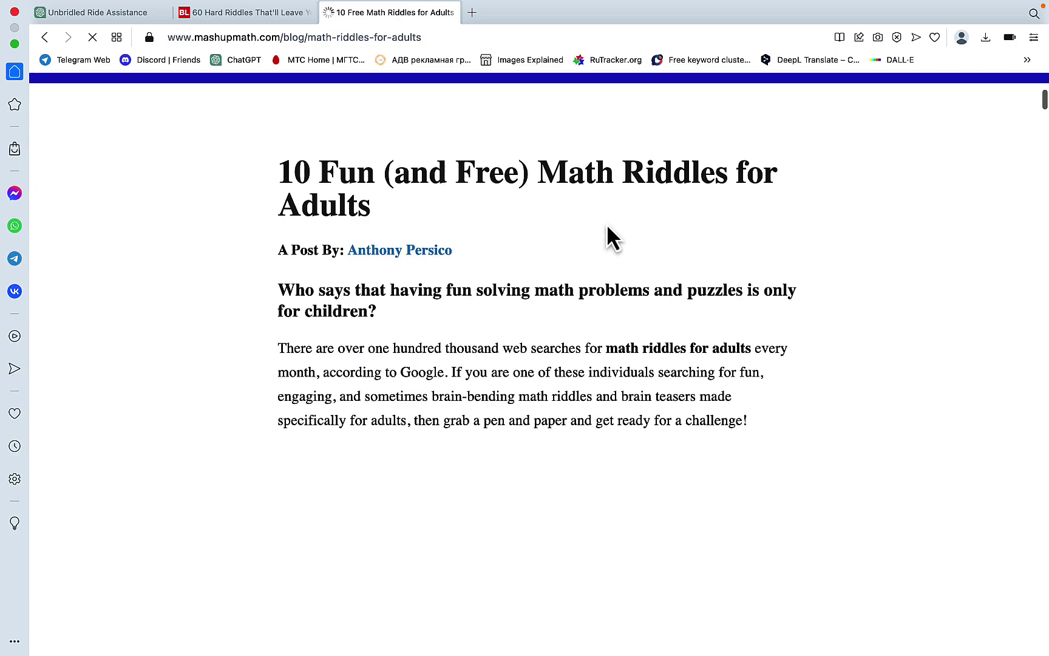
pyautogui.scroll(-20, 607, 226)
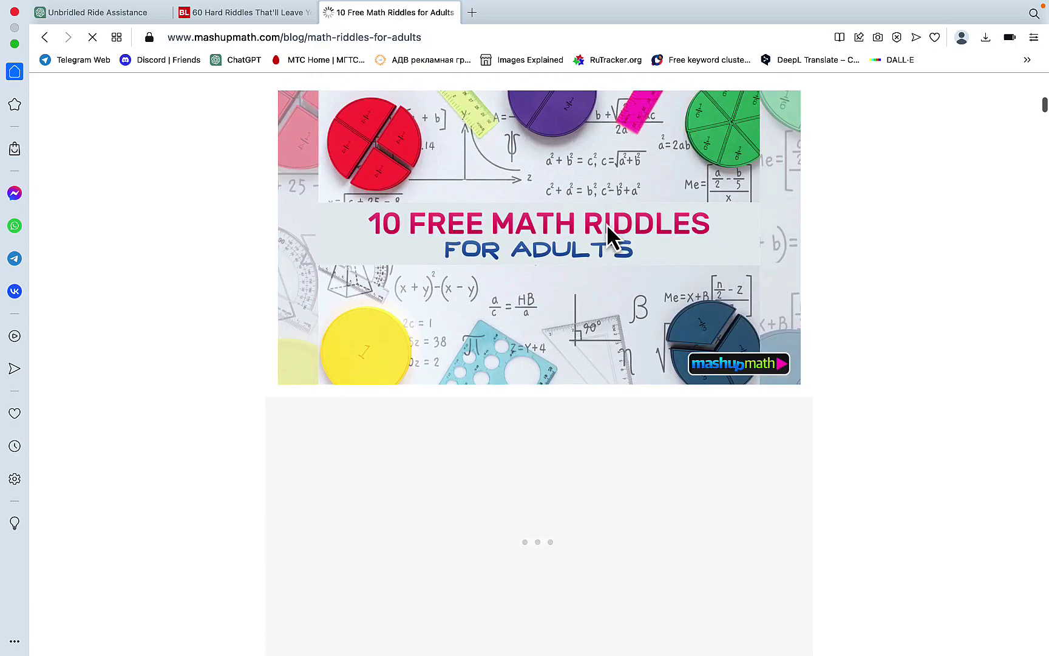
pyautogui.scroll(-10, 606, 224)
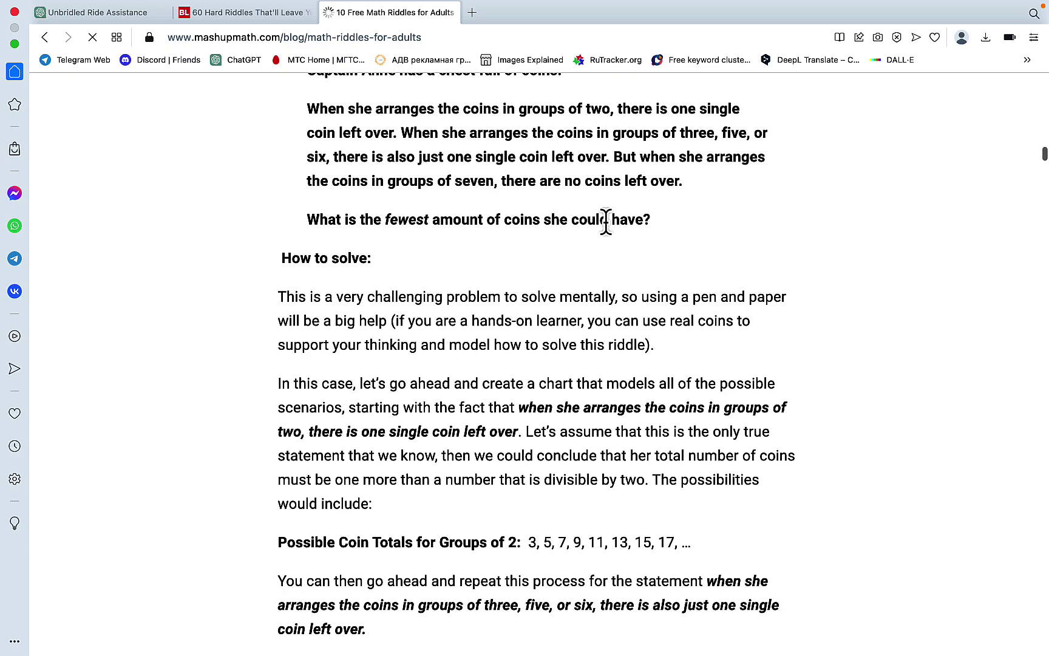
pyautogui.scroll(-3, 606, 224)
pyautogui.scroll(6, 606, 224)
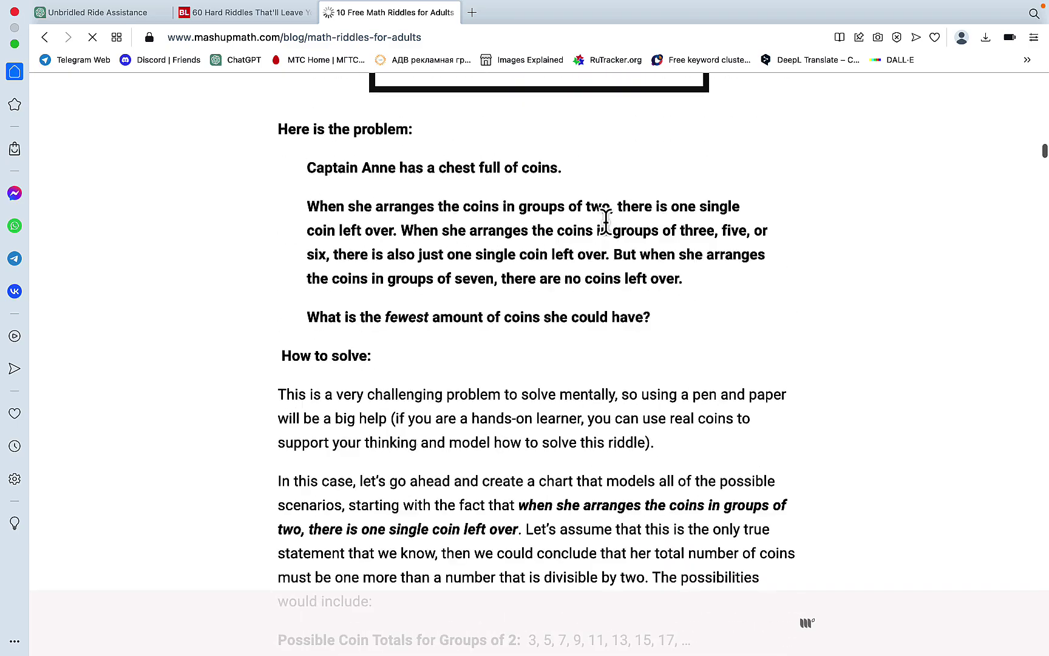
pyautogui.scroll(-20, 606, 224)
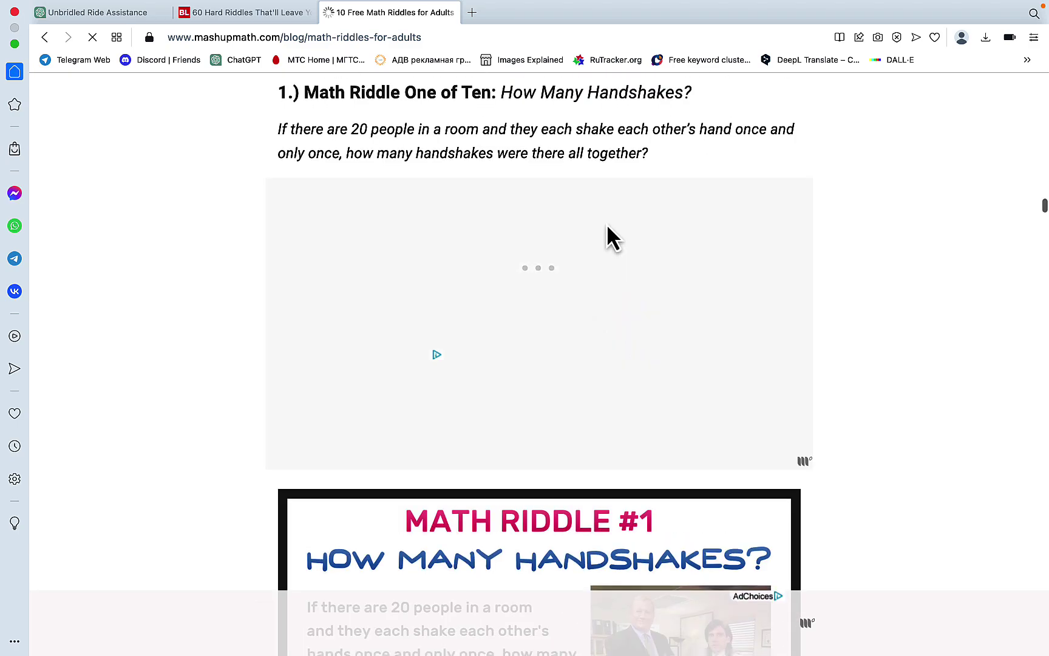
pyautogui.scroll(1, 607, 224)
pyautogui.moveTo(652, 200); pyautogui.dragTo(267, 184)
pyautogui.press('super+c')
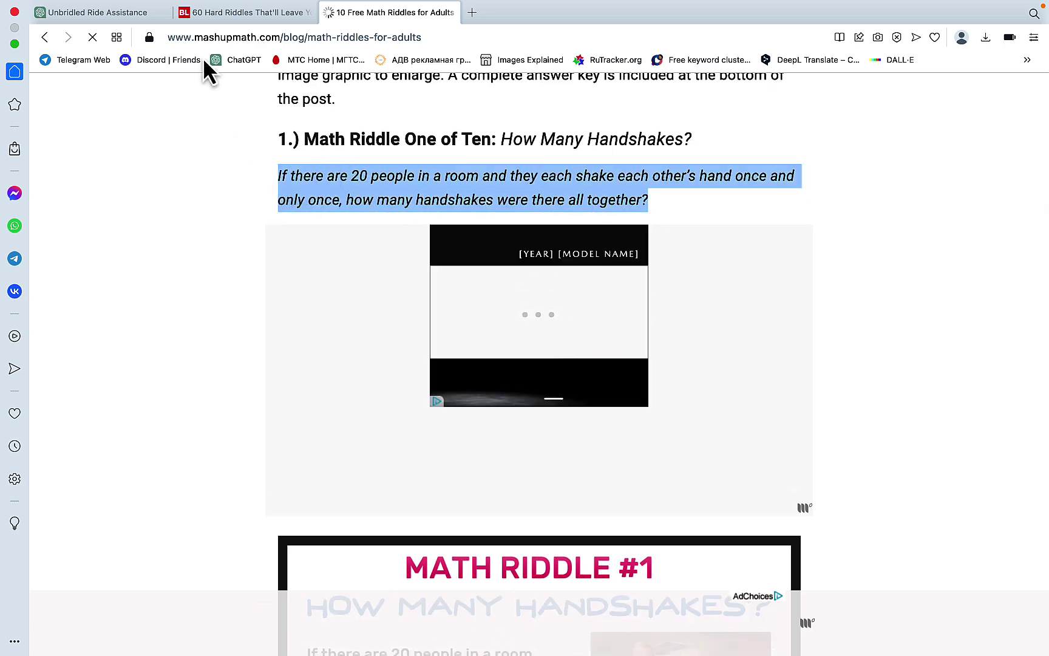
# - Ask GPT-3.5 the copied riddle about handshakes among 20 people in a new ChatGPT chat
pyautogui.click(119, 15)
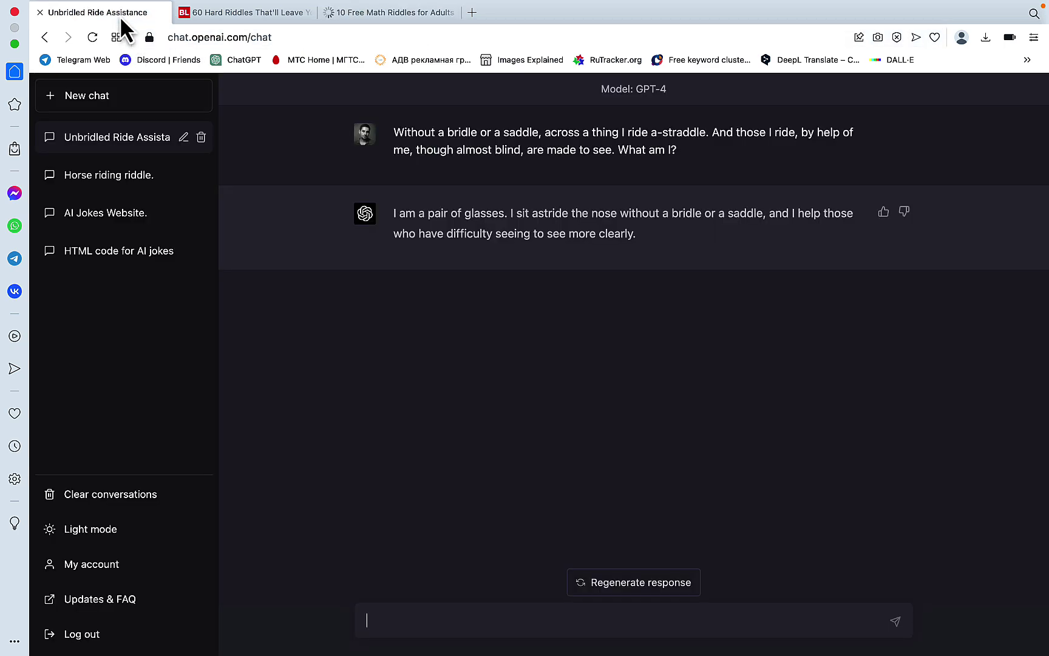
pyautogui.click(134, 105)
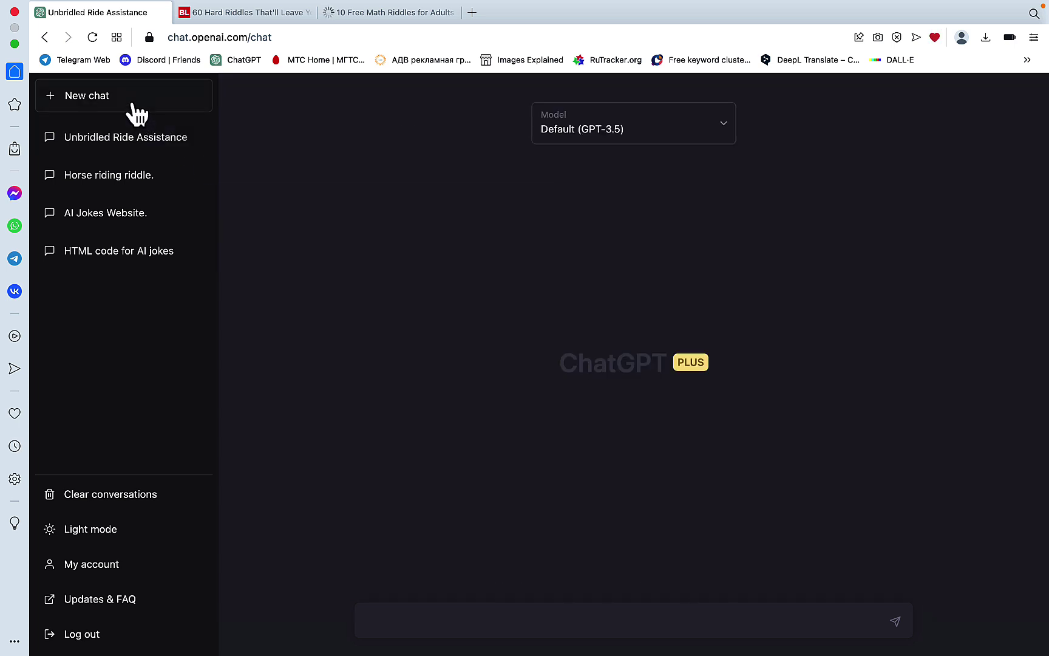
pyautogui.click(456, 620)
pyautogui.press('super+v')
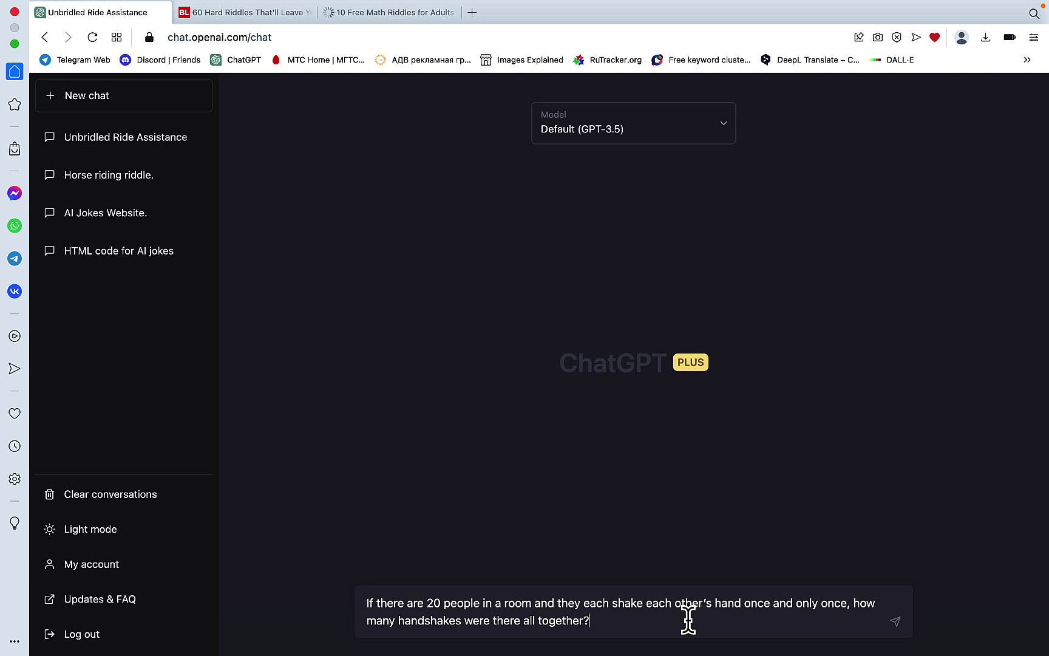
pyautogui.press('Return')
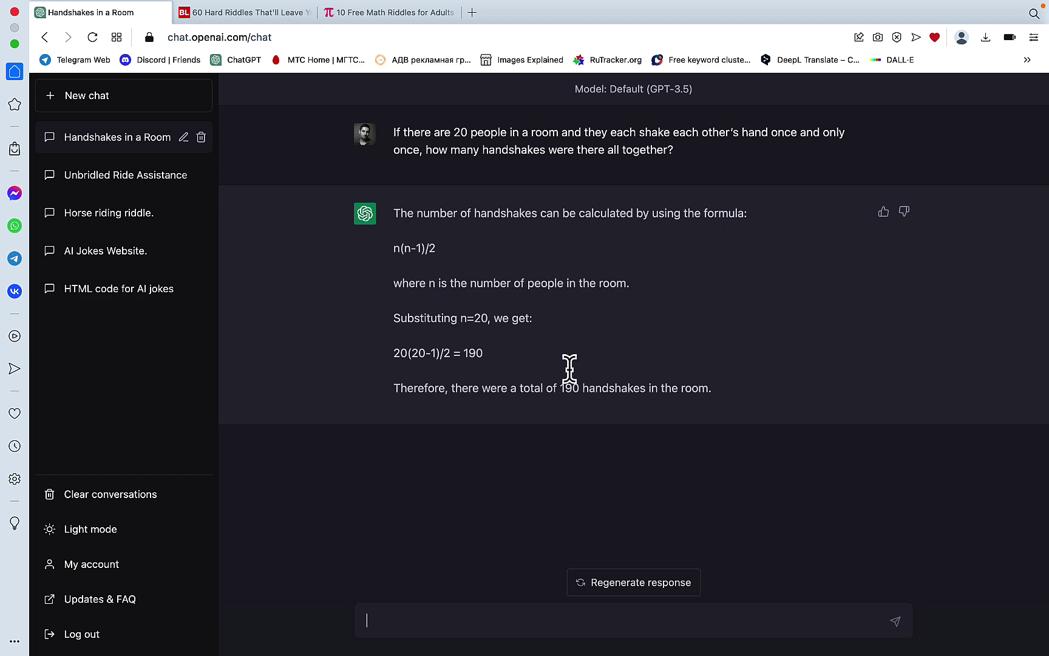
# - Check the handshake riddle's solution in the answer key of the Mashup Math article
pyautogui.click(294, 15)
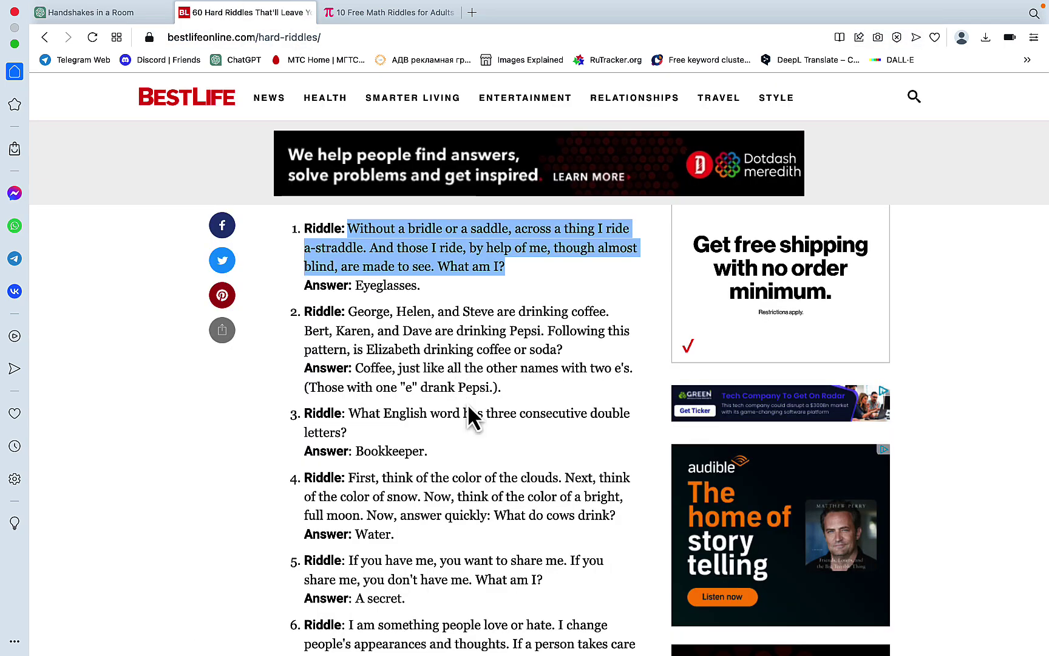
pyautogui.click(394, 13)
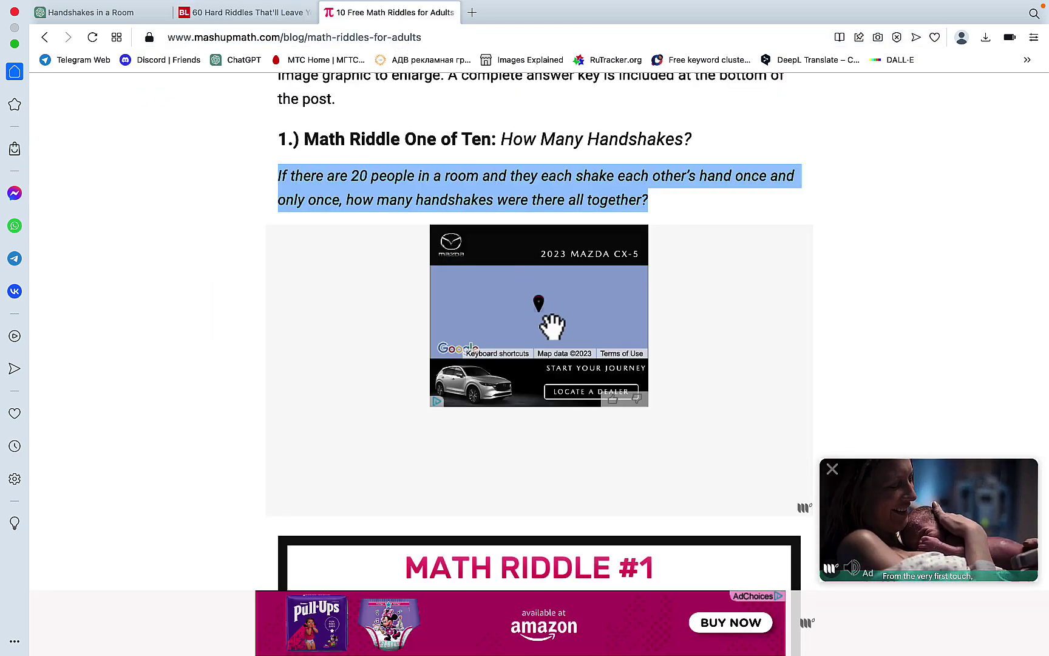
pyautogui.scroll(-20, 551, 325)
pyautogui.scroll(-20, 553, 326)
pyautogui.scroll(2, 552, 326)
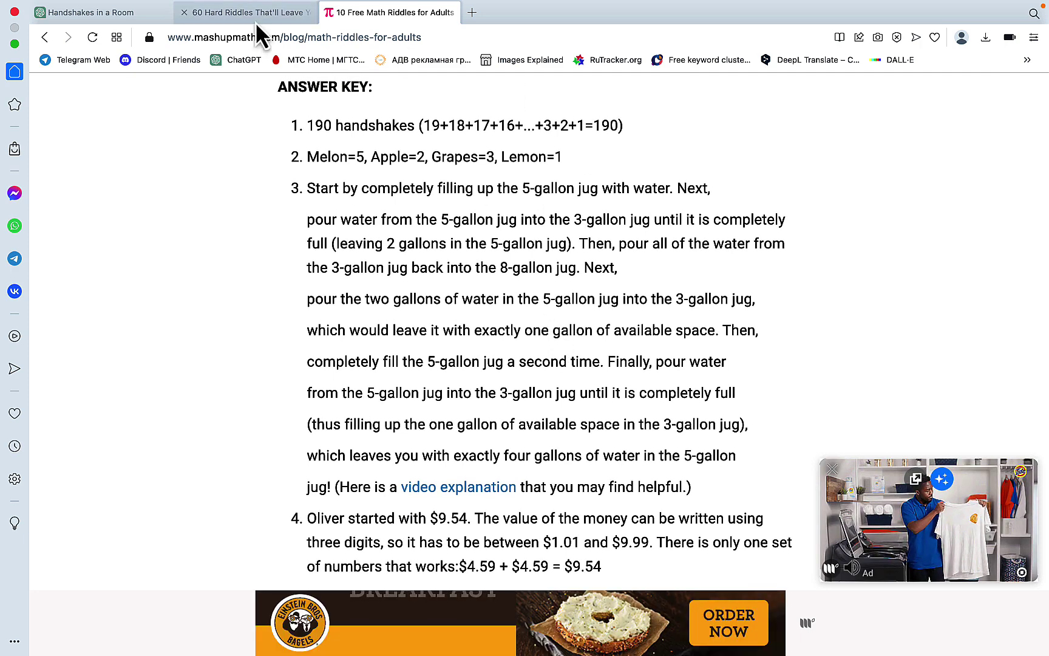
# - Ask GPT-4 the copied riddle about handshakes among 20 people in a new ChatGPT chat
pyautogui.click(141, 12)
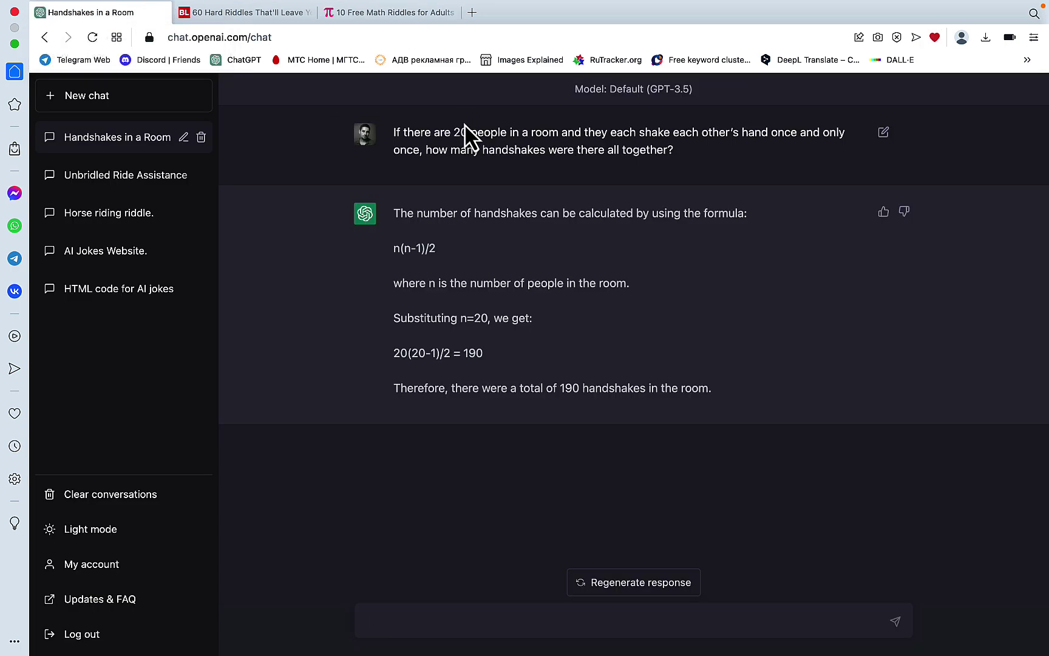
pyautogui.click(176, 100)
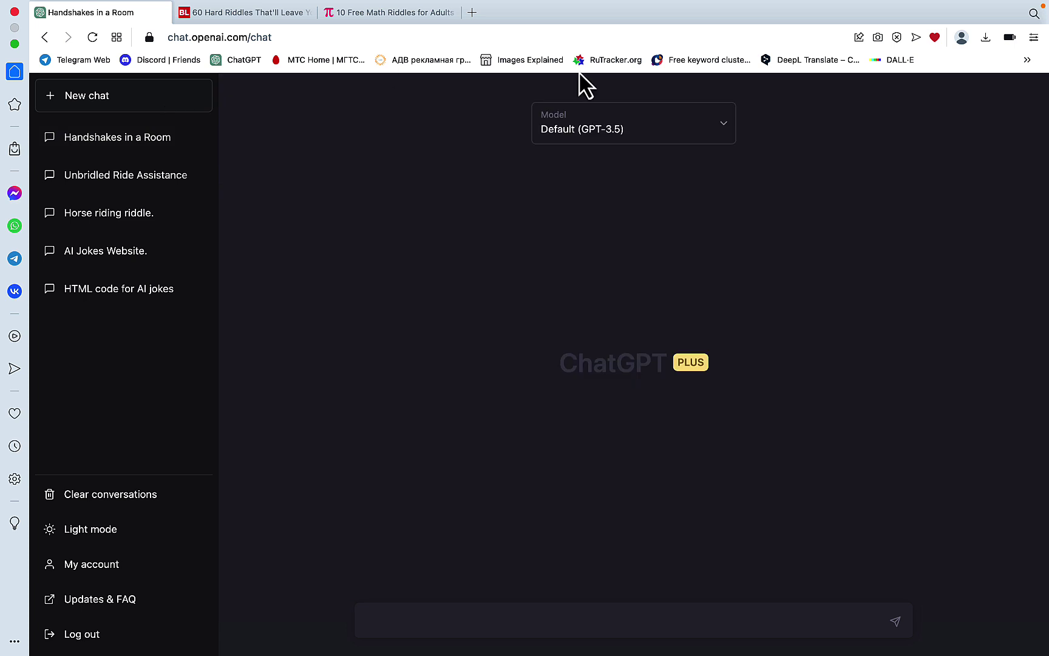
pyautogui.click(719, 131)
pyautogui.click(620, 230)
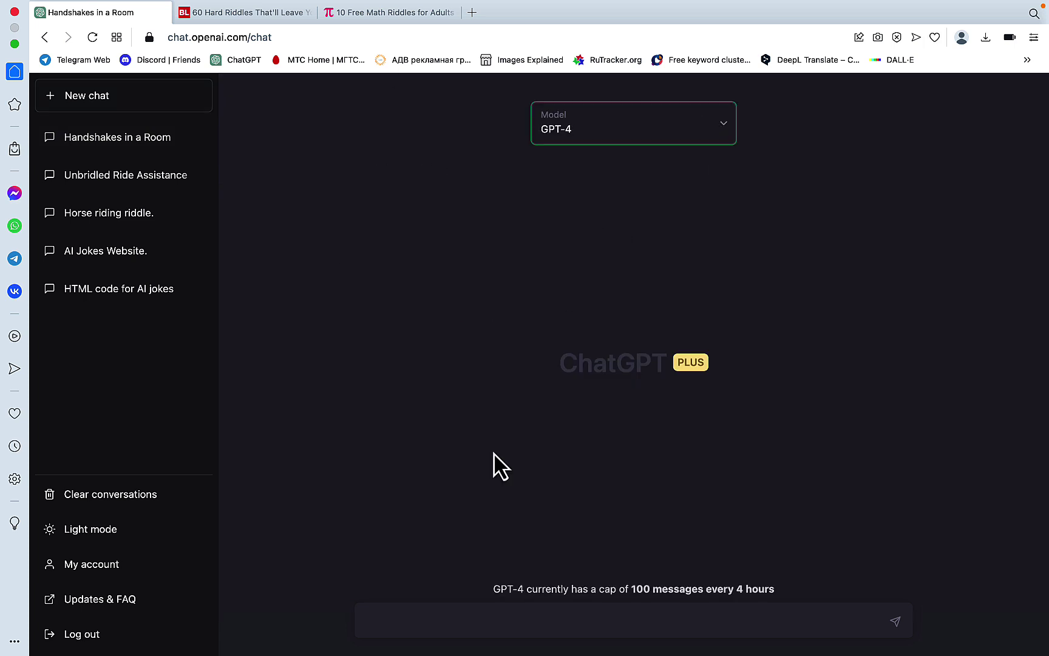
pyautogui.click(436, 615)
pyautogui.press('super+v')
pyautogui.press('Return')
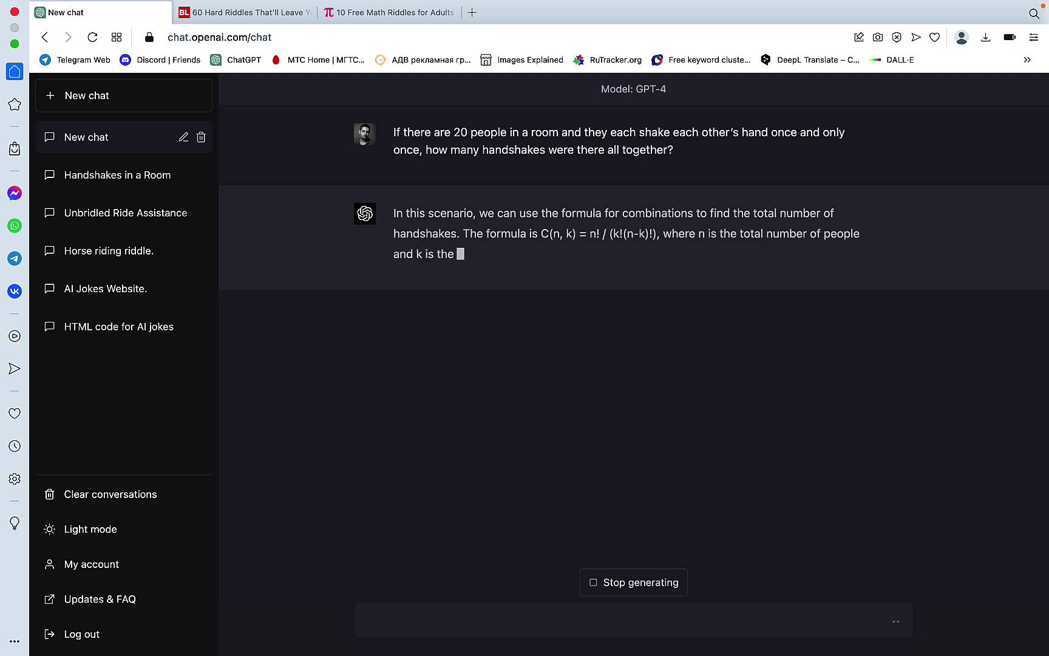
# - Switch to Microsoft Edge and ask Bing Chat the same riddle about handshakes among 20 people
pyautogui.moveTo(715, 652)
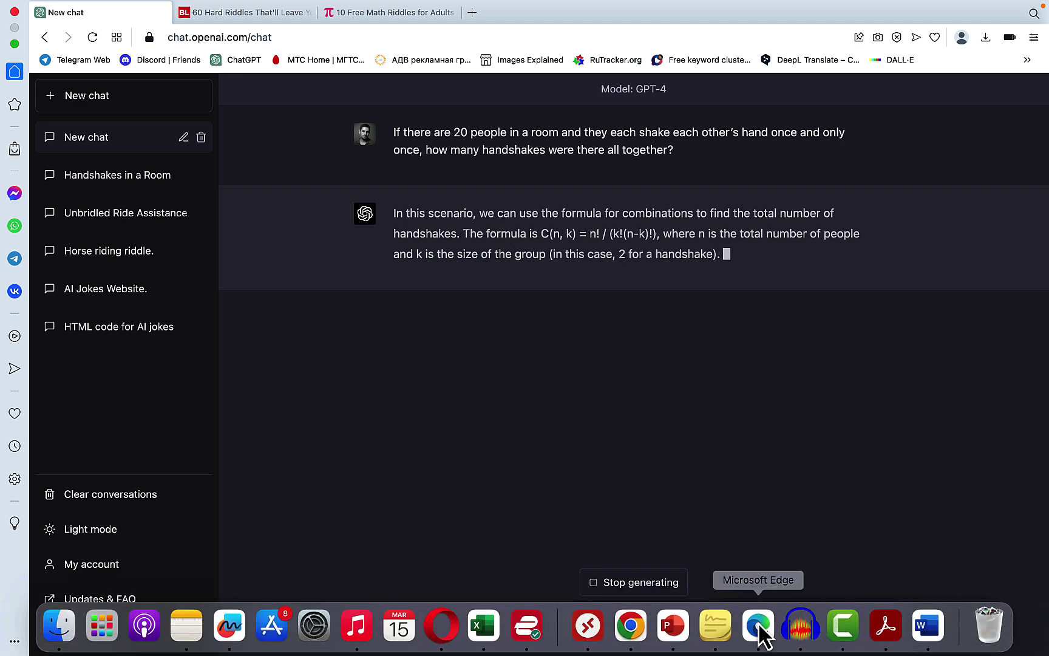
pyautogui.click(758, 625)
pyautogui.click(399, 528)
pyautogui.press('super+v')
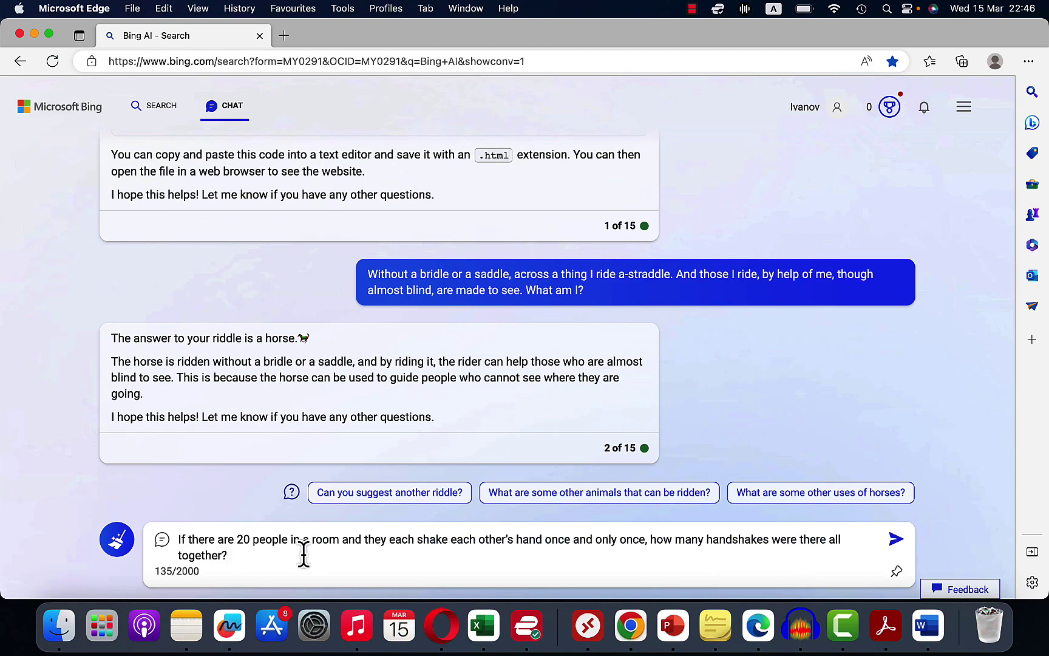
pyautogui.press('Return')
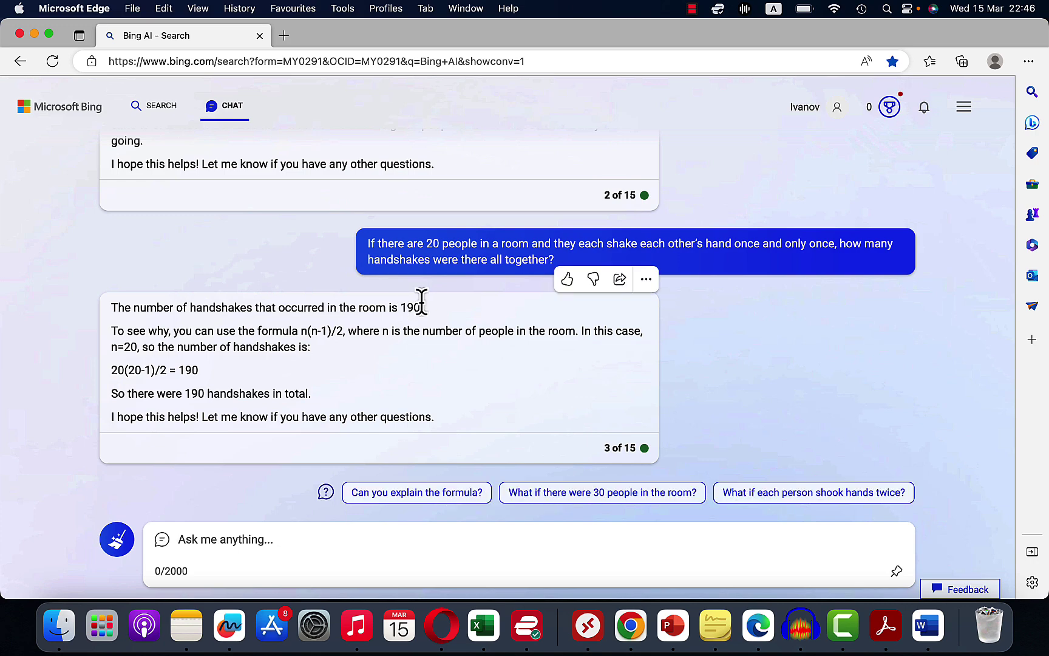
# - Switch back to Opera and compare GPT-4's handshake result with the Mashup Math answer key
pyautogui.click(441, 624)
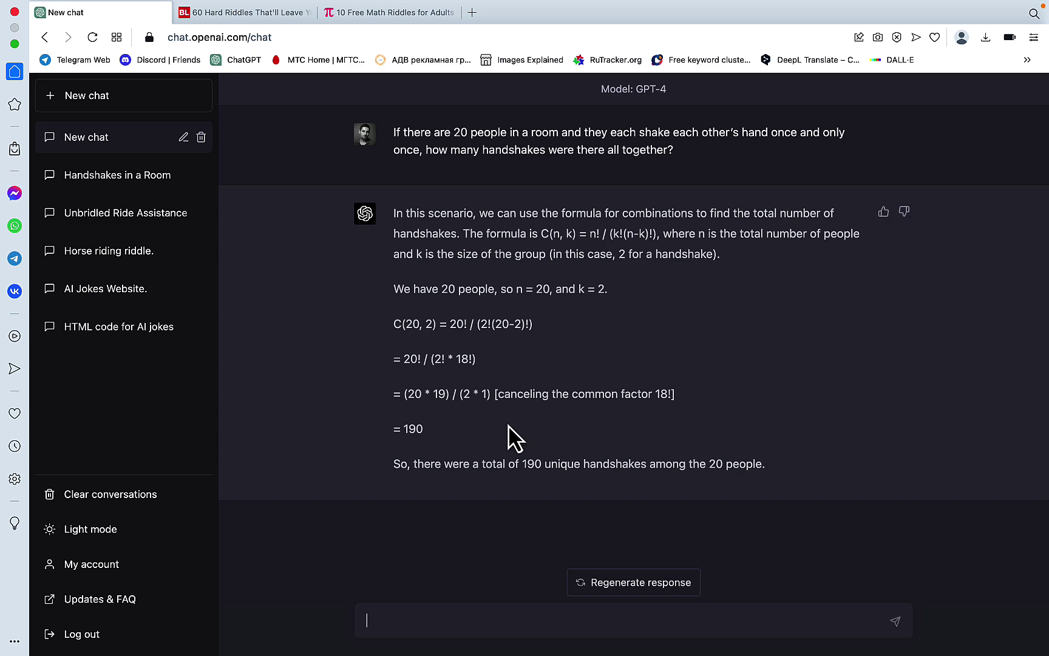
pyautogui.moveTo(404, 429); pyautogui.dragTo(437, 434)
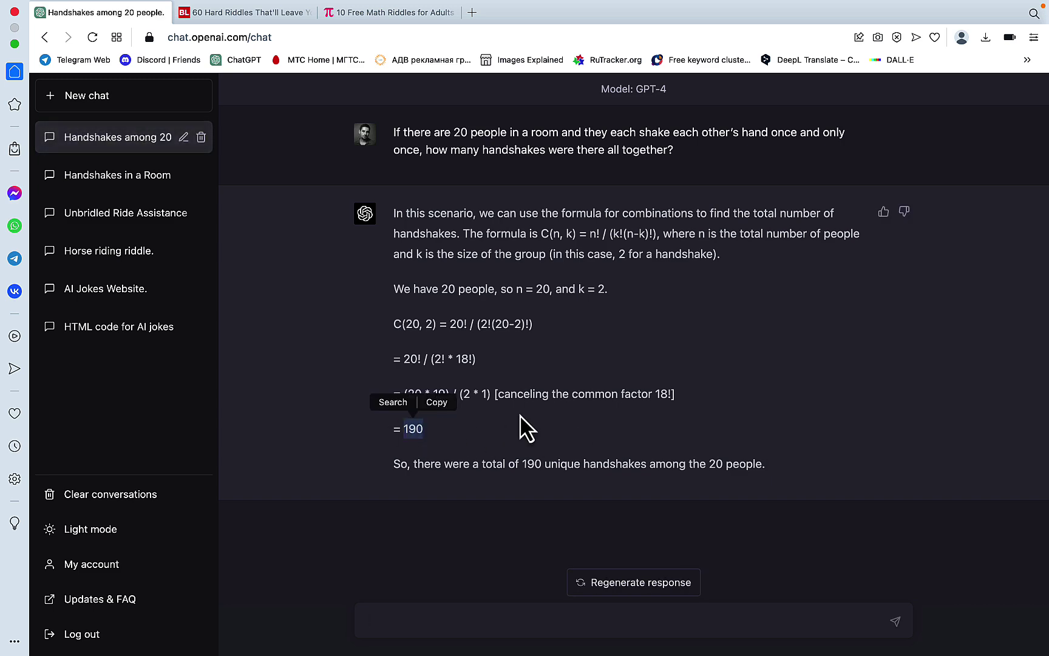
pyautogui.click(397, 14)
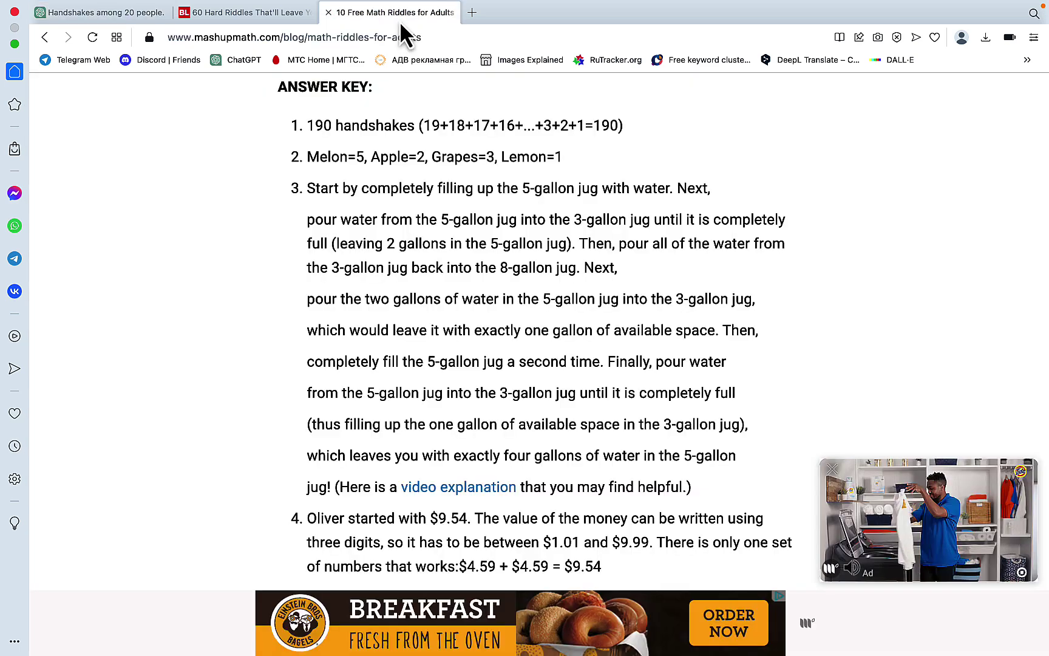
# - Find the practice problem "Captain Anne's Coins" in the Mashup Math article and copy its full problem text
pyautogui.scroll(20, 495, 416)
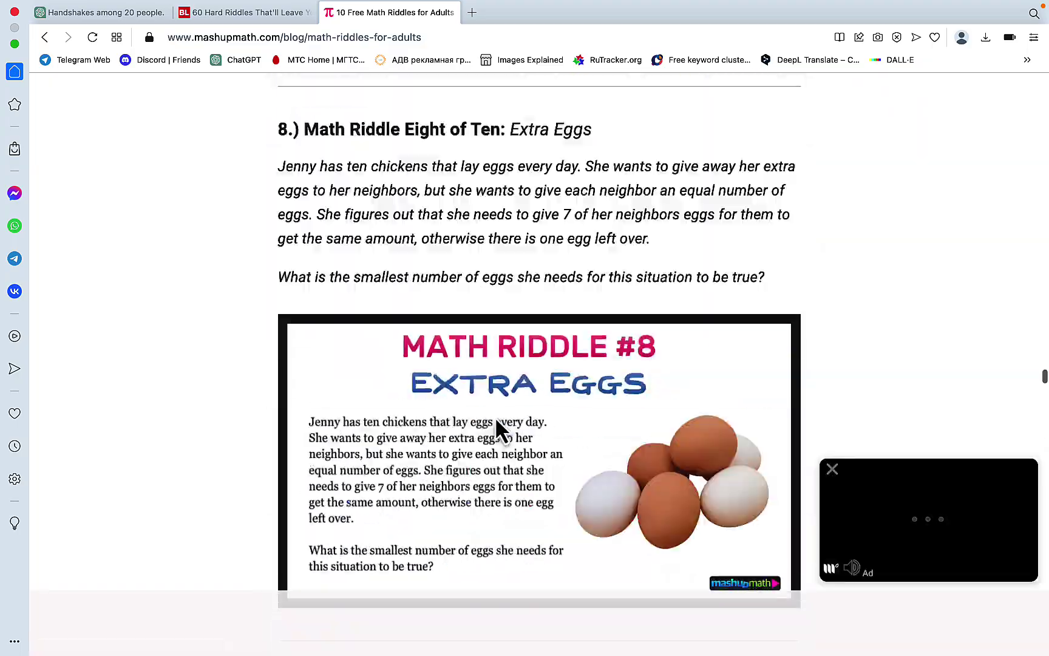
pyautogui.scroll(20, 495, 417)
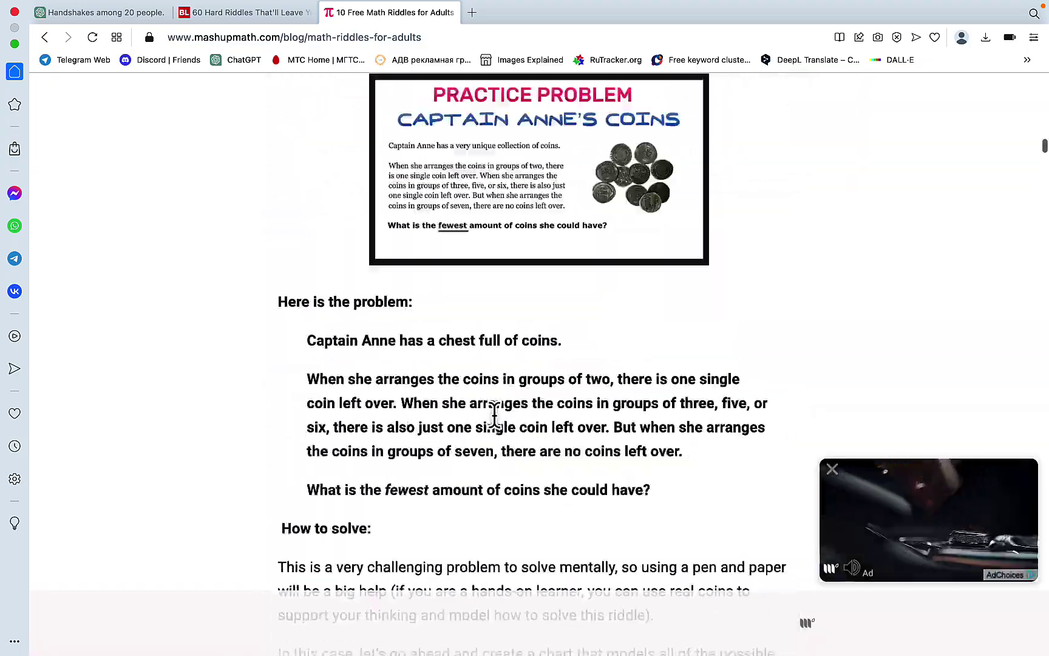
pyautogui.scroll(10, 494, 416)
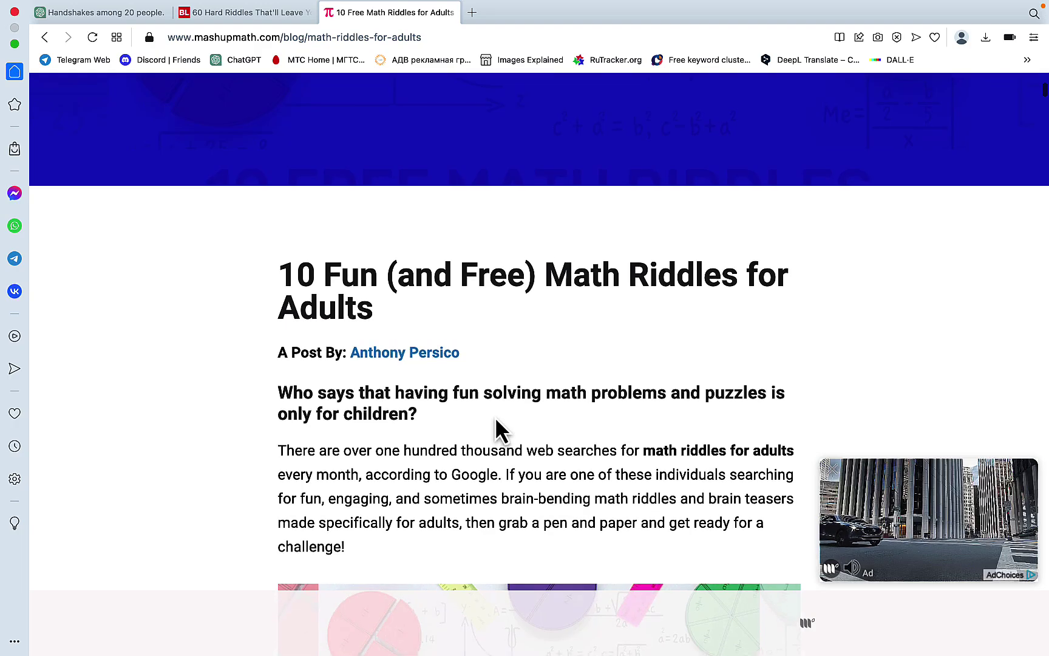
pyautogui.scroll(-12, 495, 416)
pyautogui.scroll(-20, 494, 416)
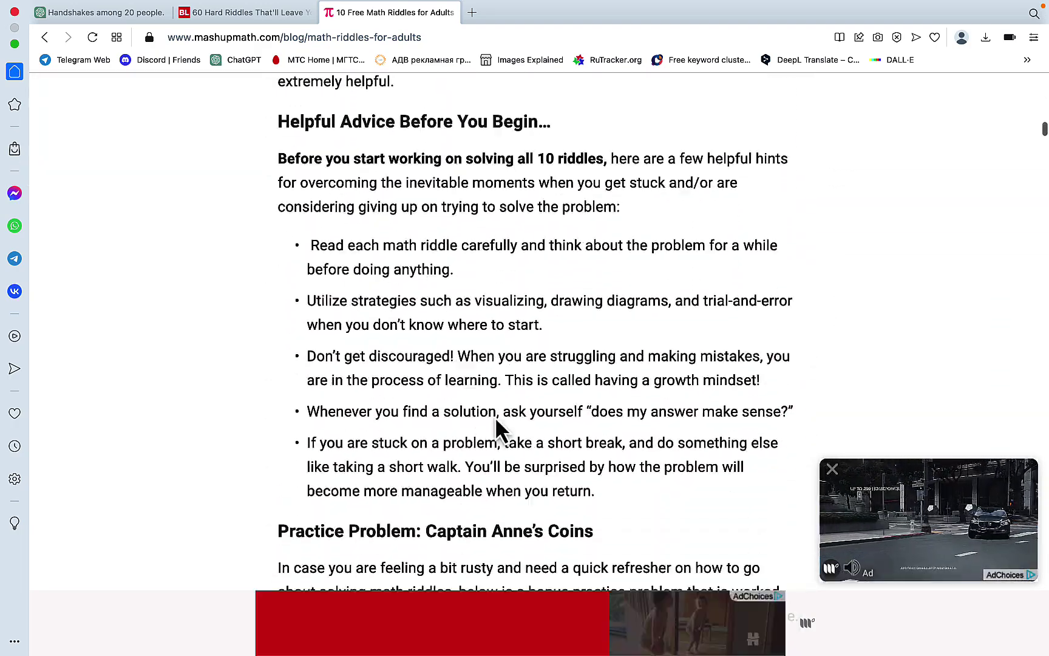
pyautogui.scroll(3, 495, 416)
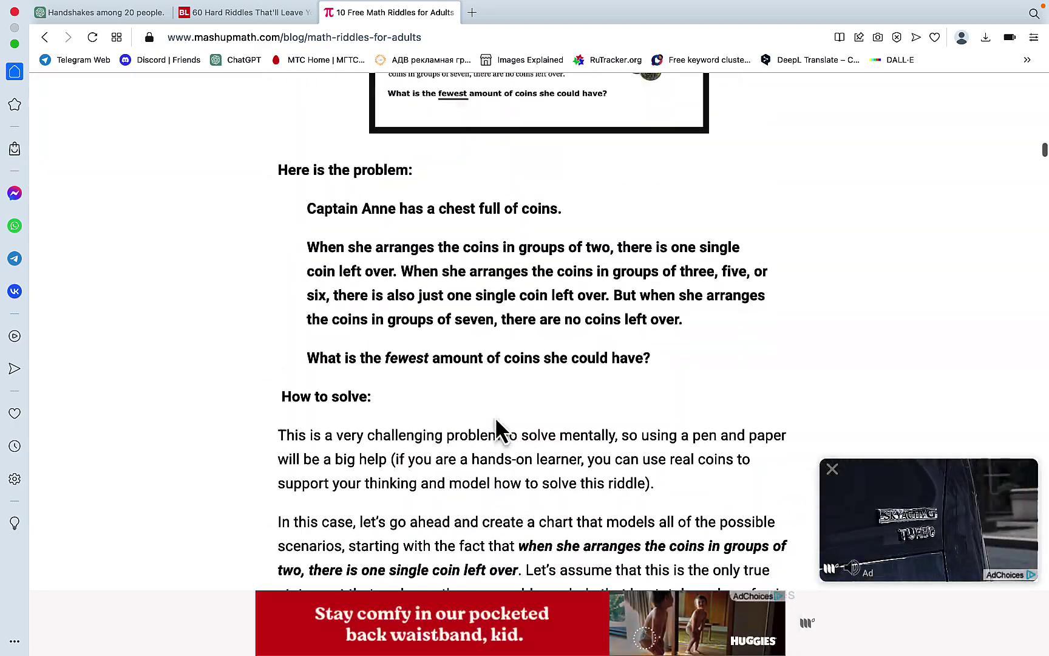
pyautogui.moveTo(306, 210); pyautogui.dragTo(681, 367)
pyautogui.press('super+c')
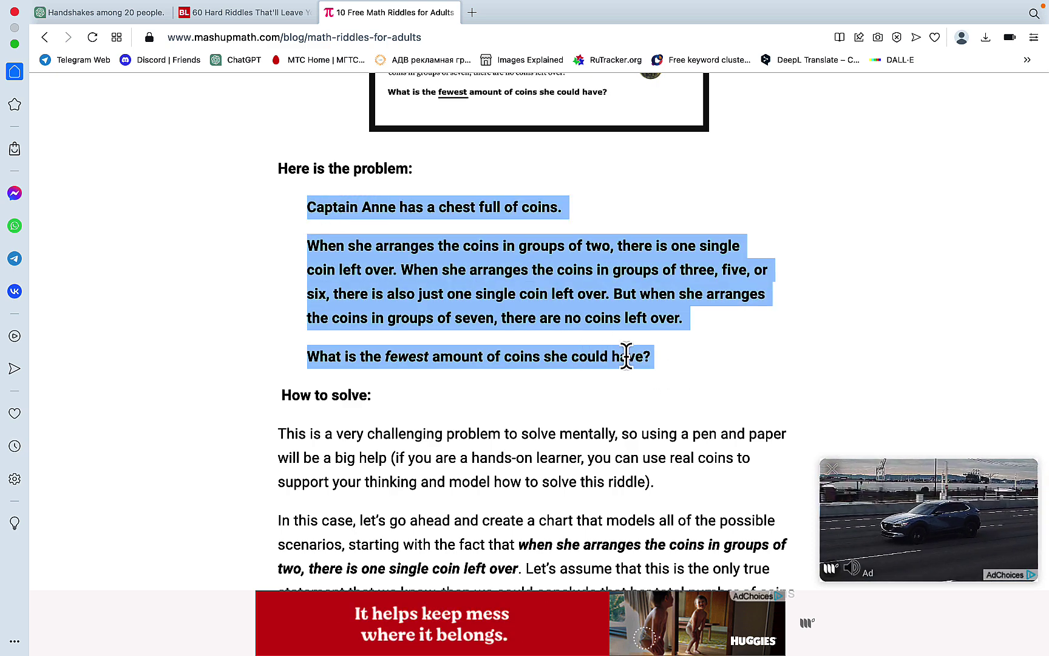
# - Ask Default (GPT-3.5) the copied Captain Anne coin riddle in a new ChatGPT chat
pyautogui.click(129, 13)
pyautogui.click(177, 104)
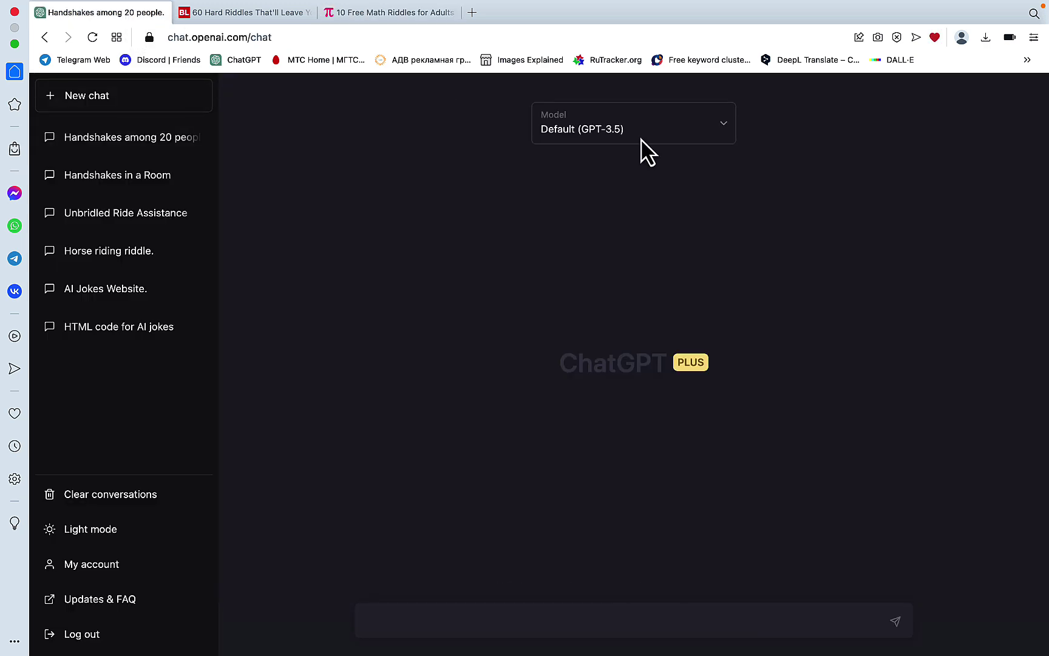
pyautogui.click(641, 138)
pyautogui.click(513, 377)
pyautogui.click(456, 613)
pyautogui.press('super+v')
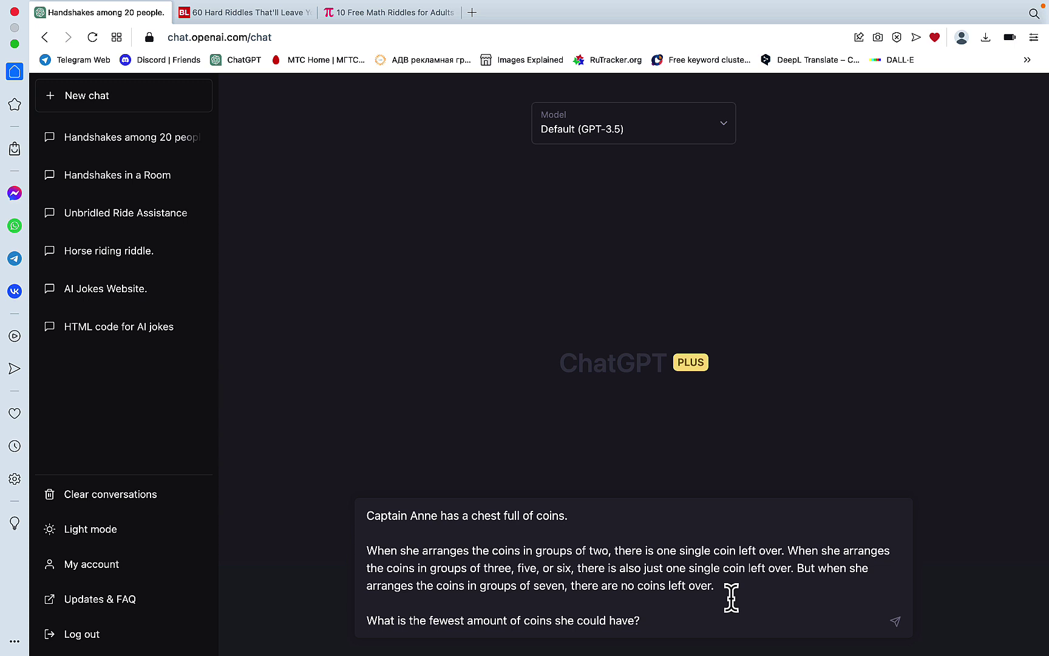
pyautogui.press('Return')
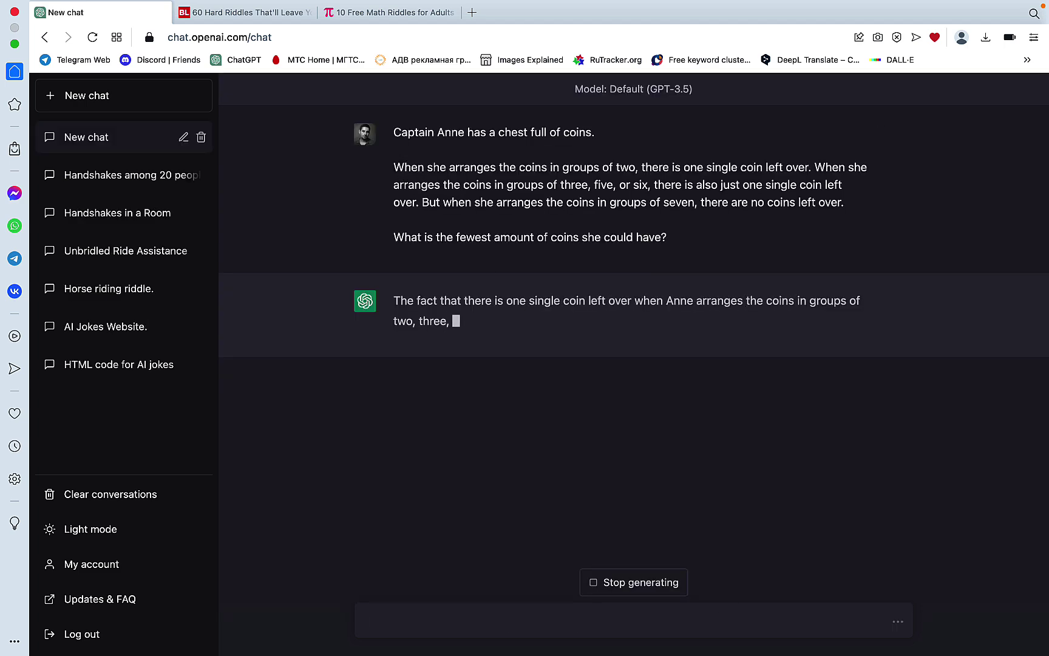
# - Switch to Microsoft Edge, ask Bing Chat the copied Captain Anne coin riddle and check the coin amount in its reply
pyautogui.click(758, 631)
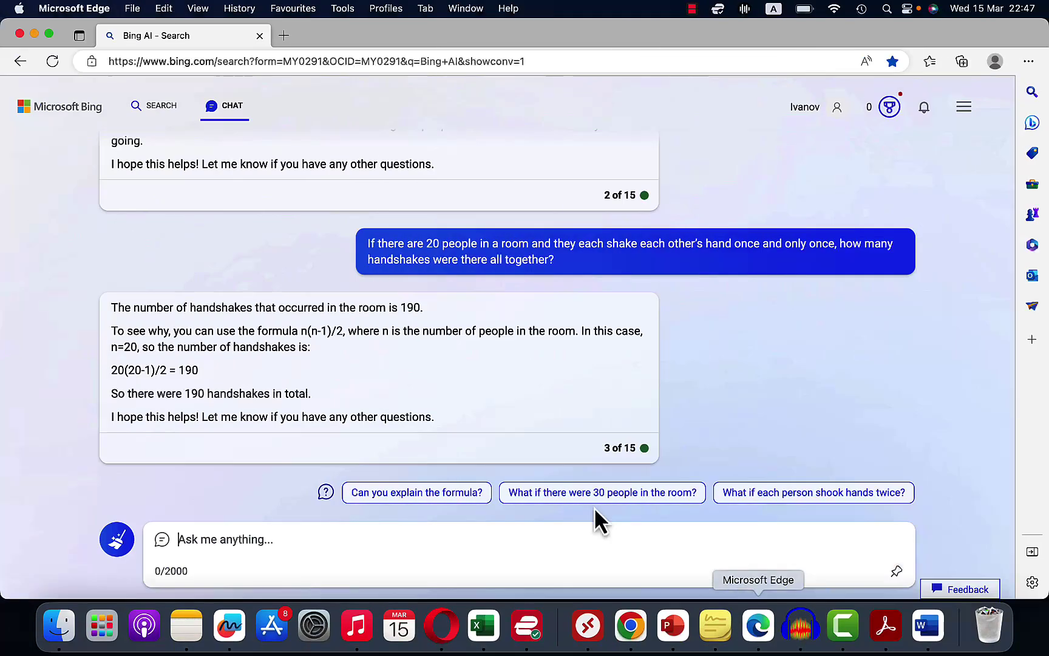
pyautogui.click(241, 540)
pyautogui.press('super+v')
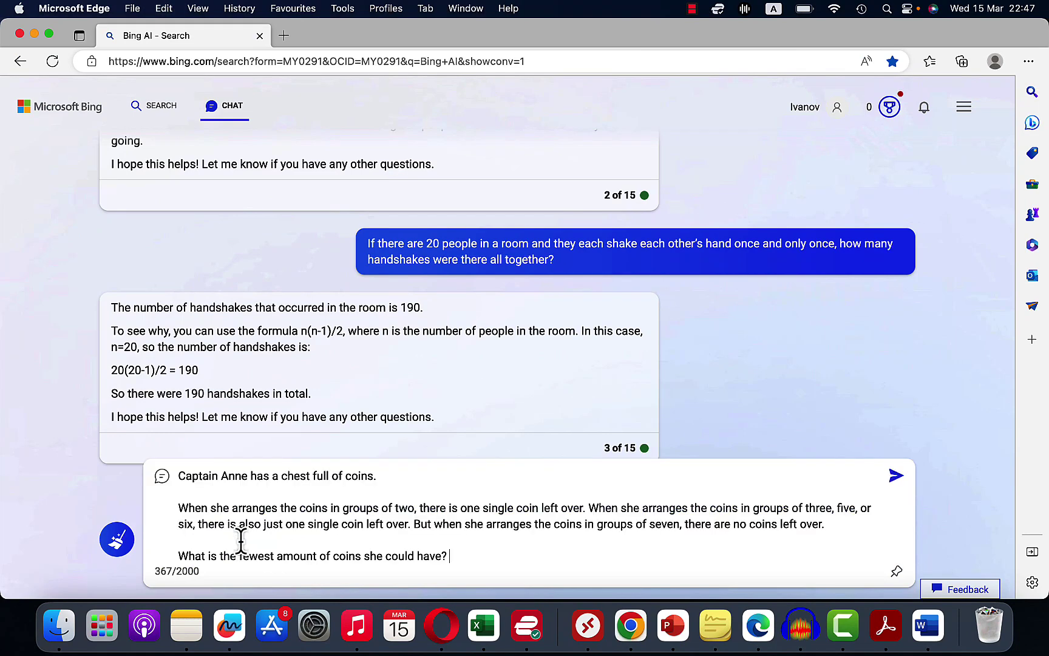
pyautogui.press('Return')
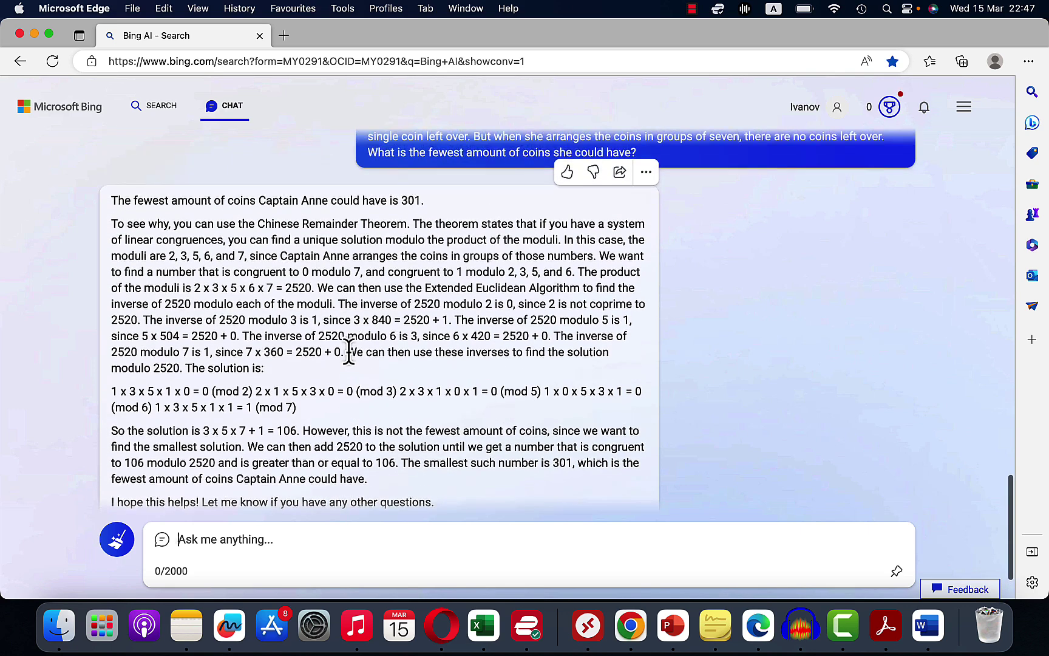
pyautogui.moveTo(401, 201); pyautogui.dragTo(421, 198)
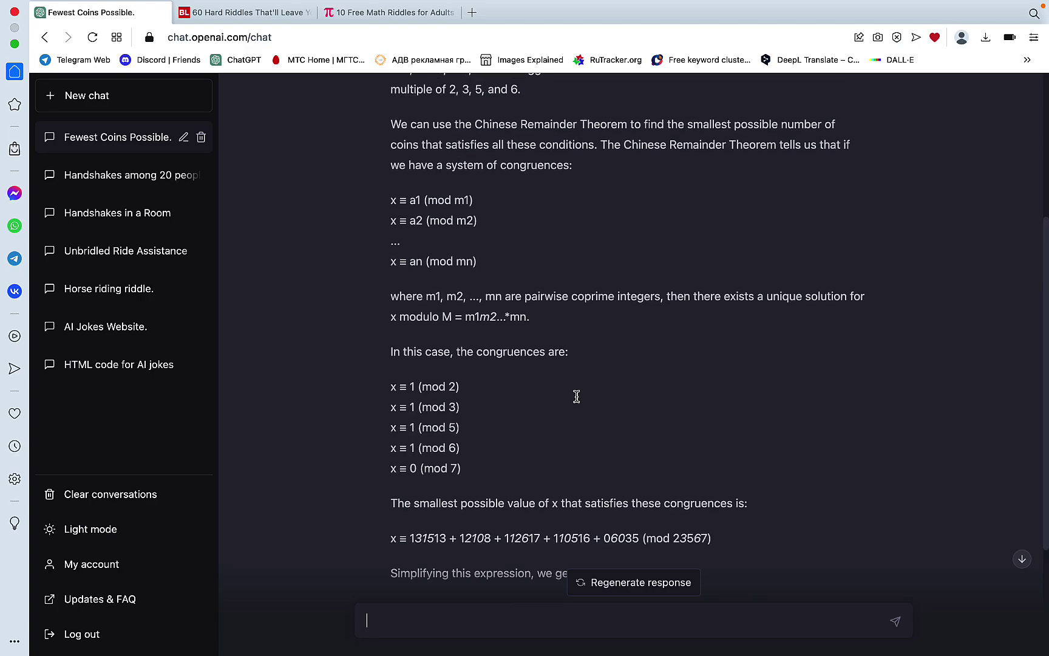
# - Read through GPT-3.5's reasoning and final answer to the Captain Anne coin riddle in ChatGPT
pyautogui.scroll(3, 576, 395)
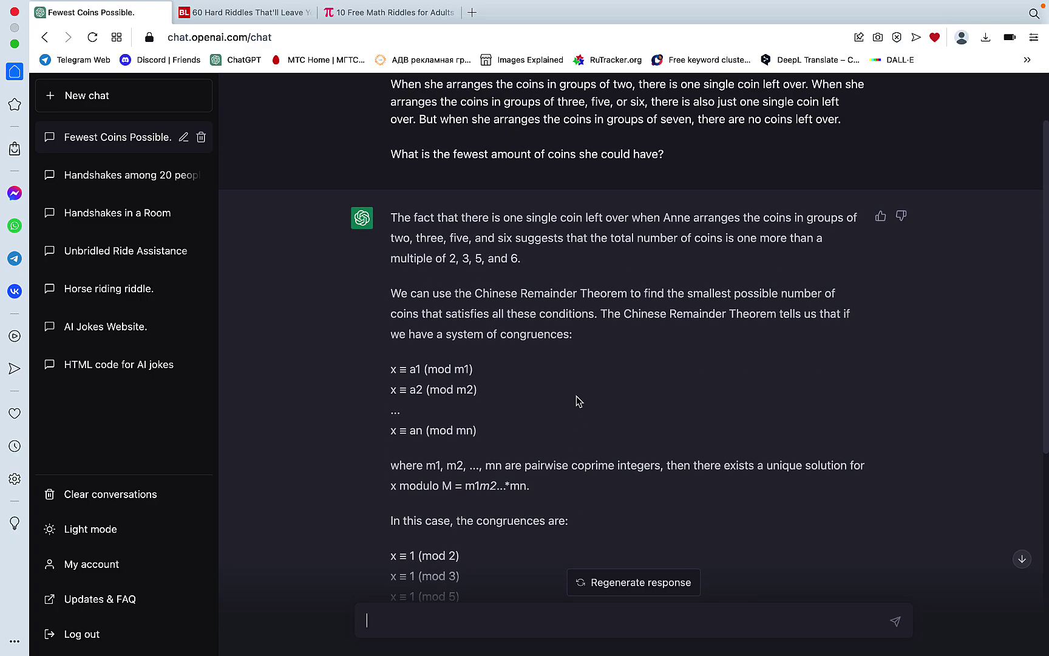
pyautogui.scroll(-6, 576, 396)
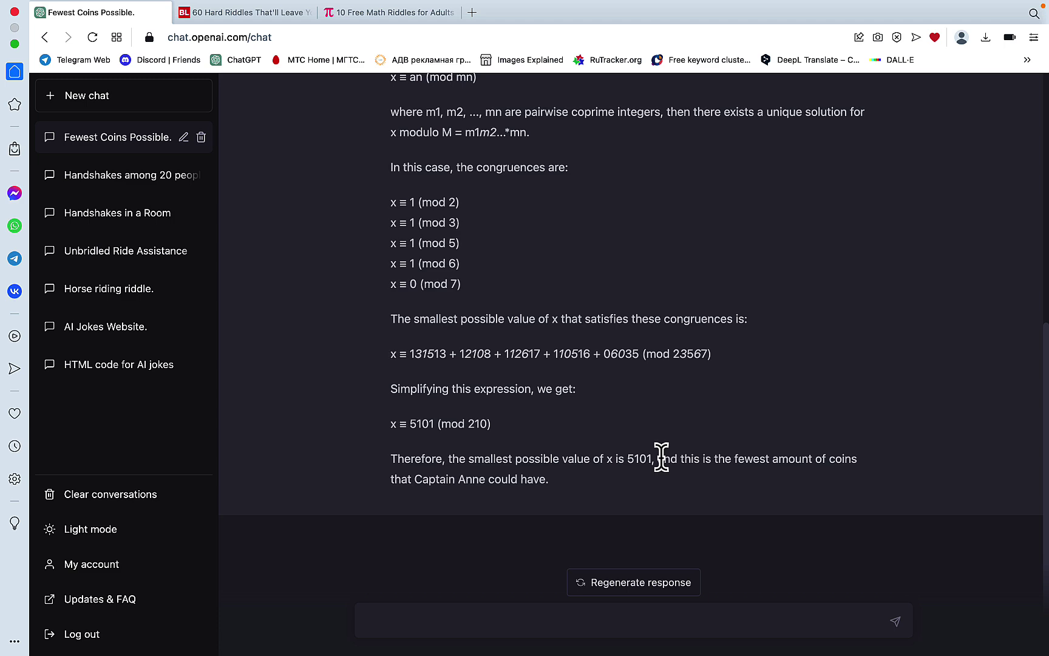
pyautogui.scroll(4, 630, 351)
pyautogui.scroll(3, 630, 351)
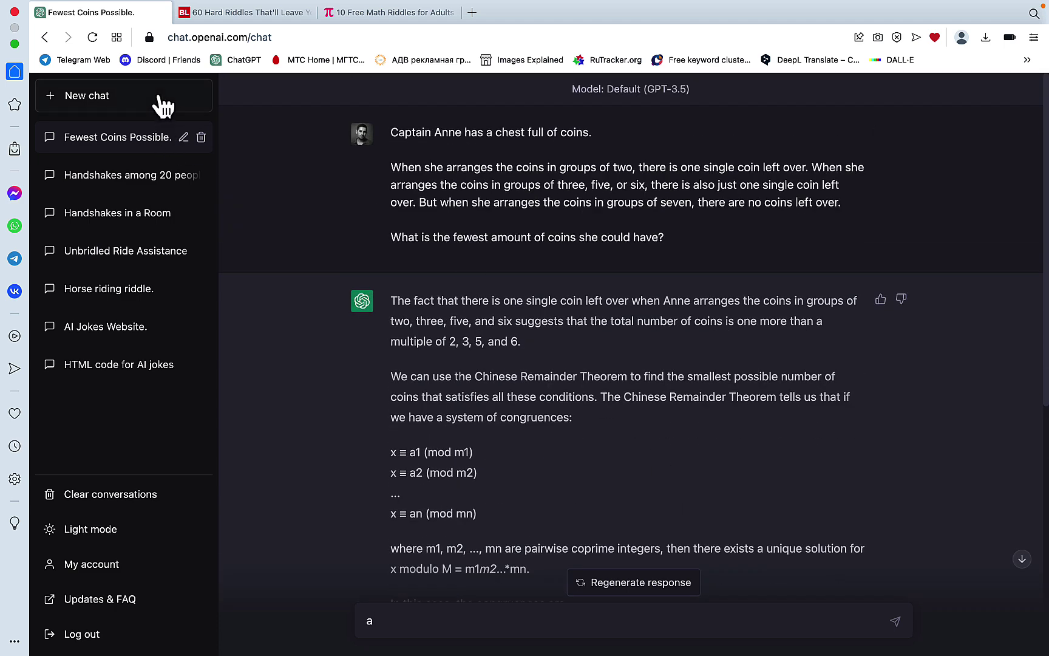
# - Ask GPT-4 the copied Captain Anne coin riddle in a new ChatGPT chat, replacing the stray text in the message
pyautogui.click(163, 106)
pyautogui.click(630, 139)
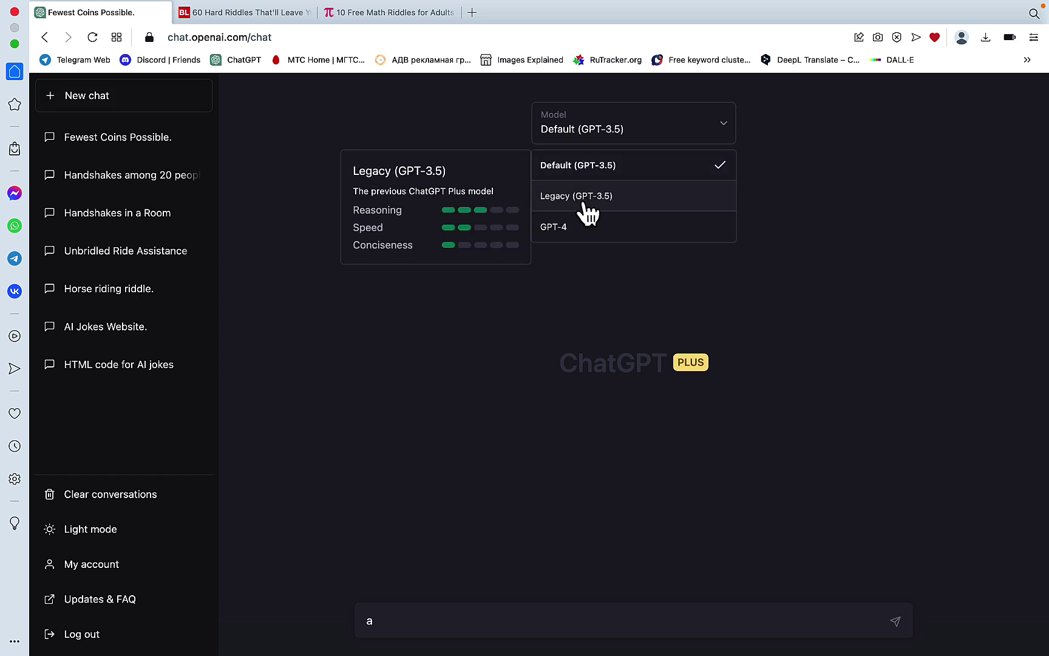
pyautogui.click(574, 229)
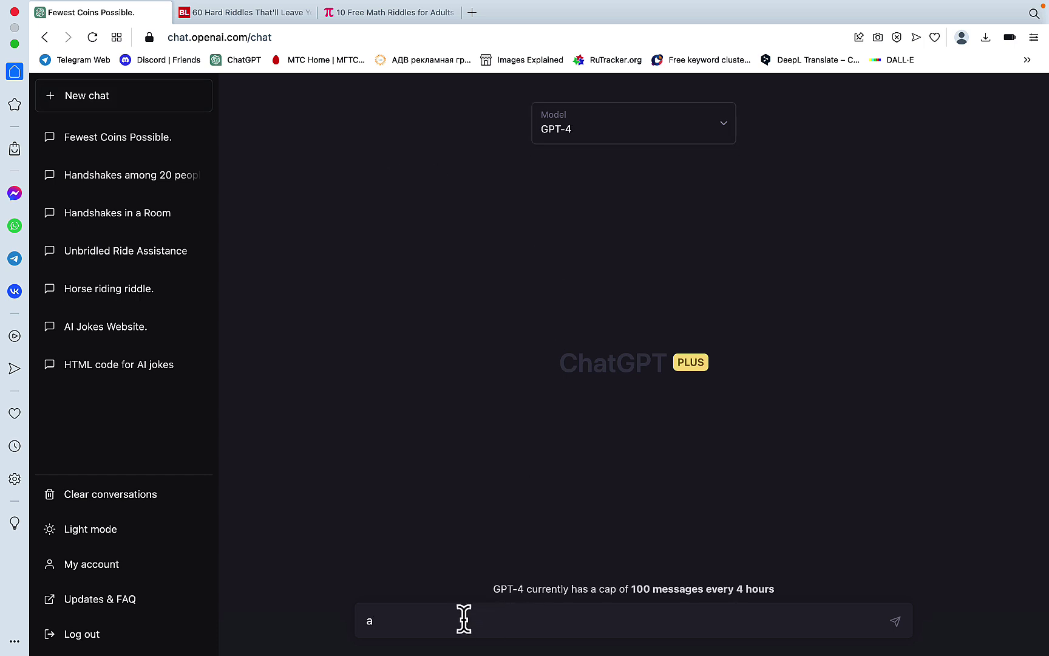
pyautogui.press('super+a')
pyautogui.press('super+v')
pyautogui.press('Return')
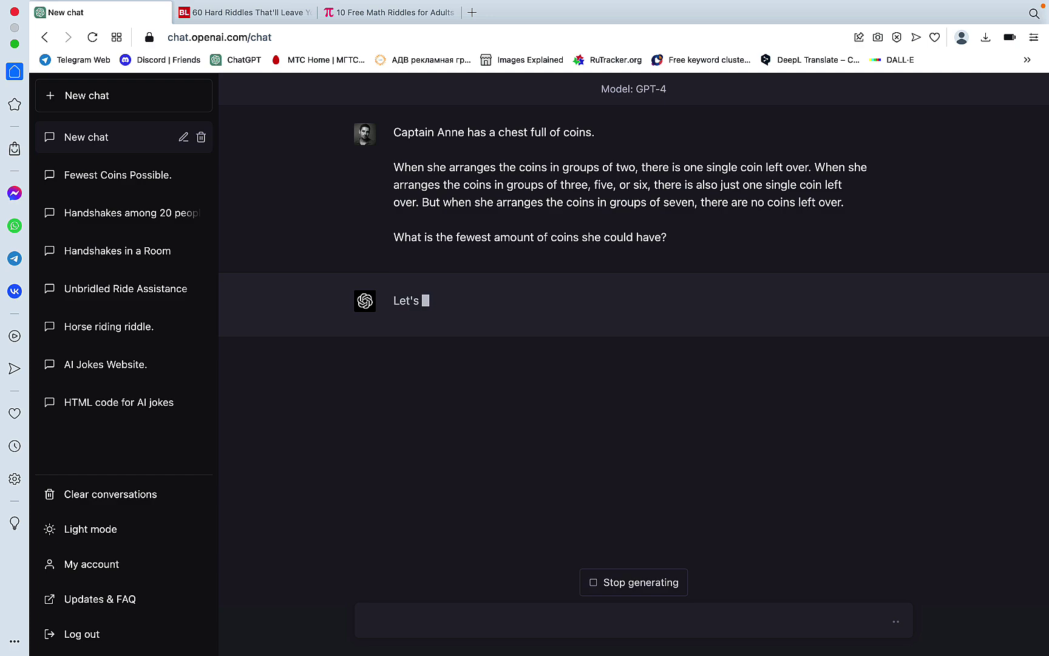
# - Look up the final answer to the Captain Anne coin problem in the Mashup Math article
pyautogui.click(388, 22)
pyautogui.scroll(-4, 584, 398)
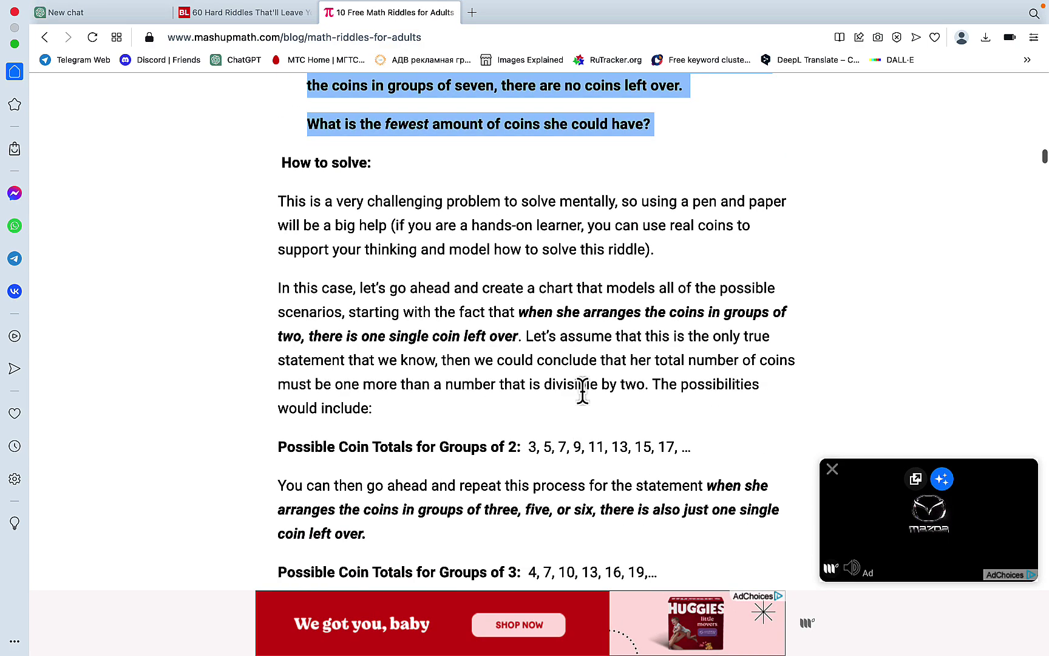
pyautogui.scroll(-15, 582, 393)
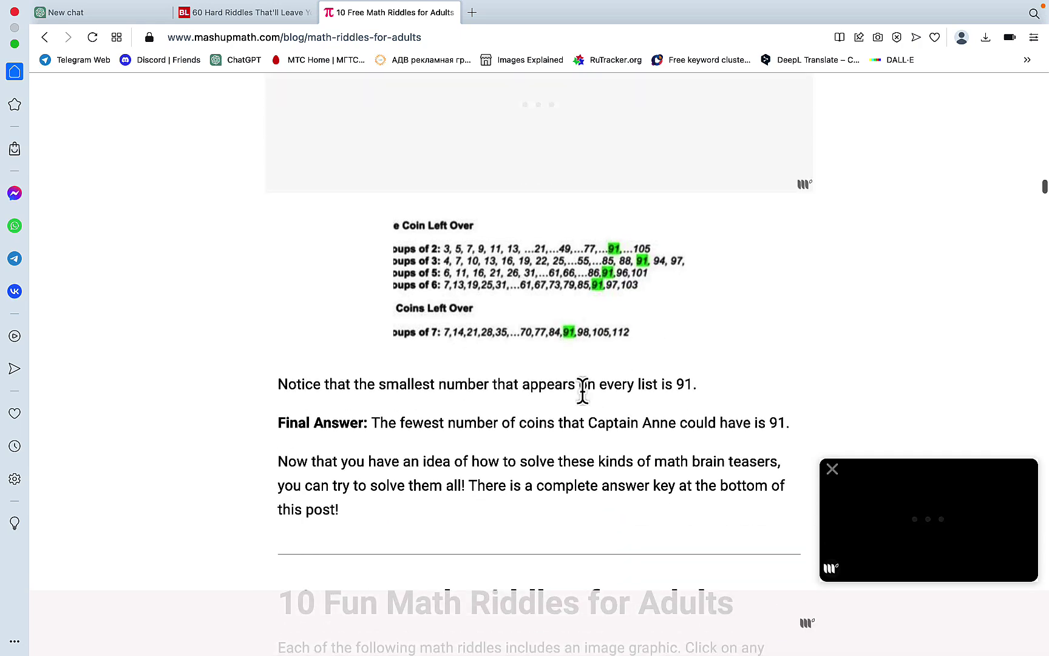
pyautogui.scroll(-5, 582, 393)
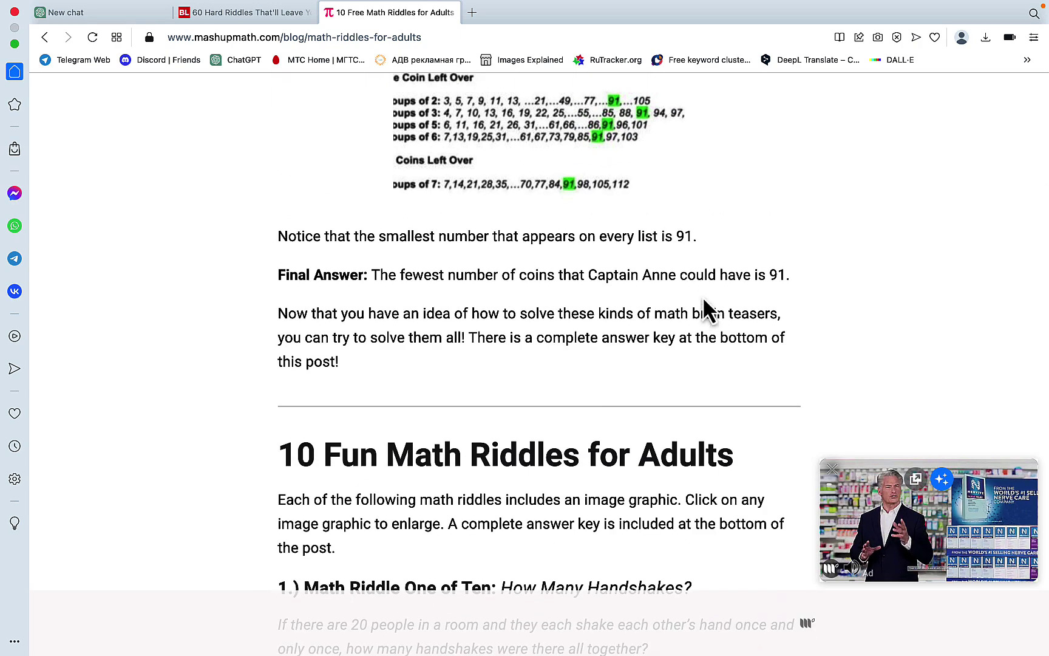
# - Compare the article's stated smallest number of coins with the reasoning and final answer in GPT-4's reply in ChatGPT
pyautogui.doubleClick(686, 237)
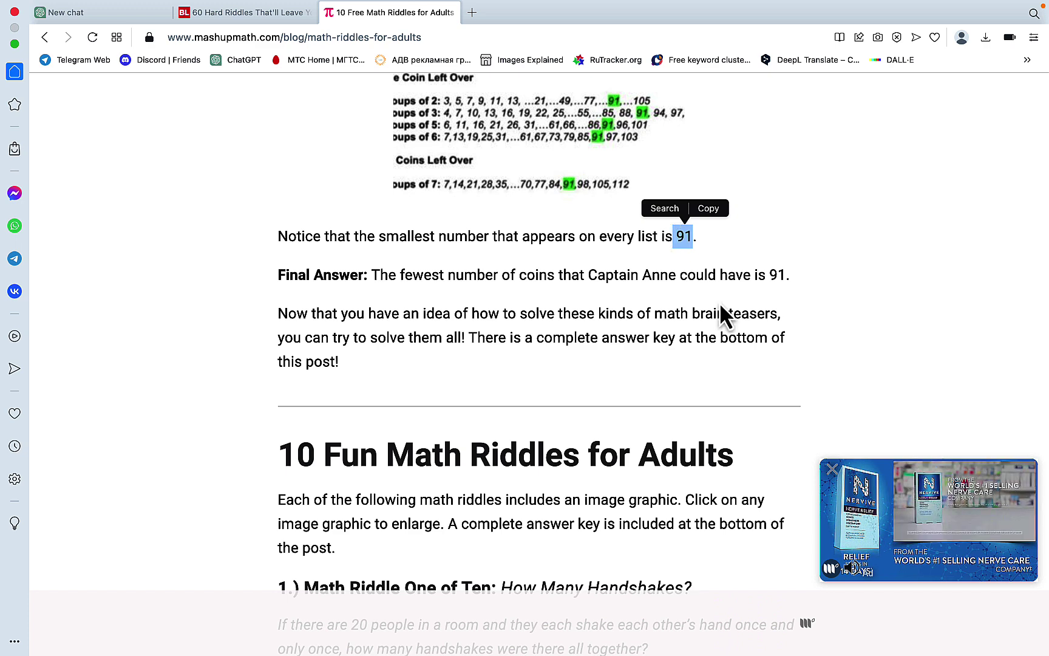
pyautogui.click(119, 19)
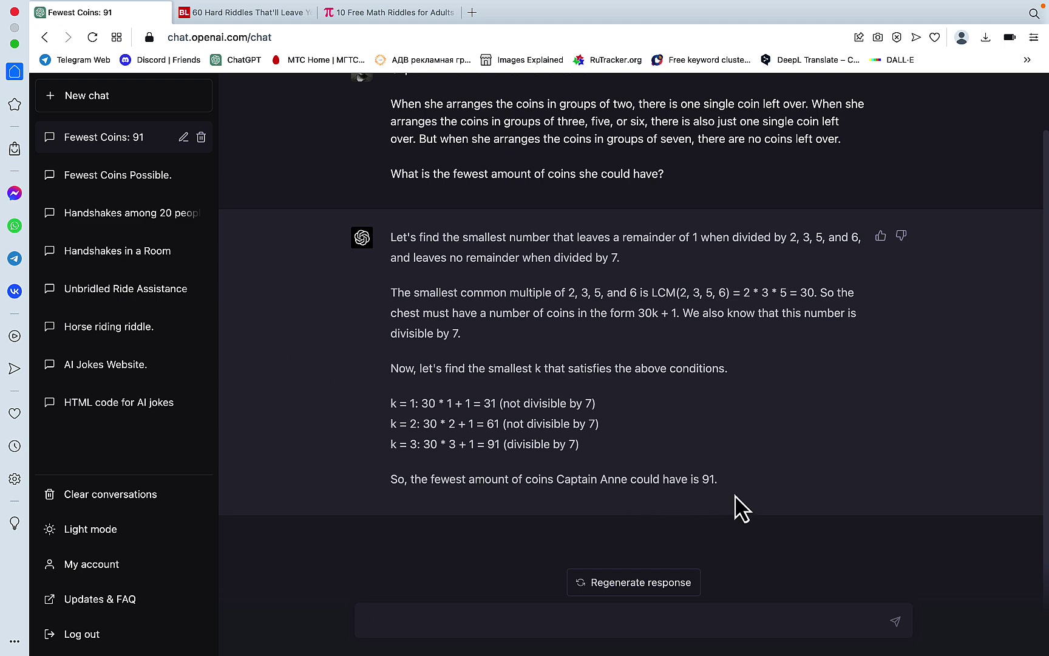
pyautogui.scroll(2, 742, 508)
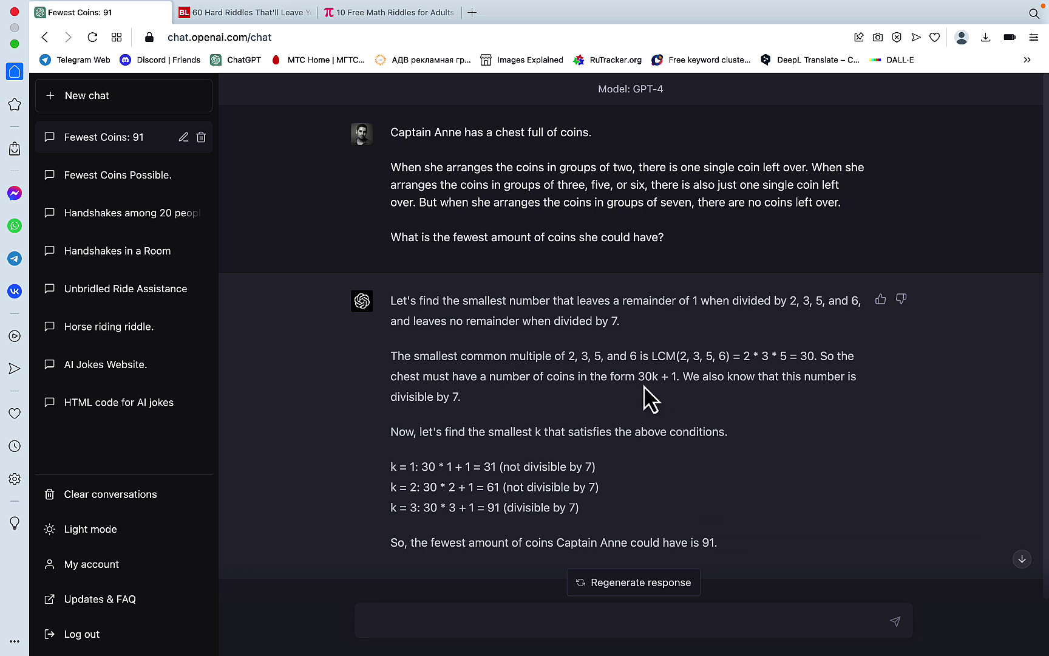
pyautogui.moveTo(333, 647)
# - In a new GPT-3.5 chat, send the prompt "write a short story about a french bulldog where every word start with letter A"
pyautogui.click(156, 103)
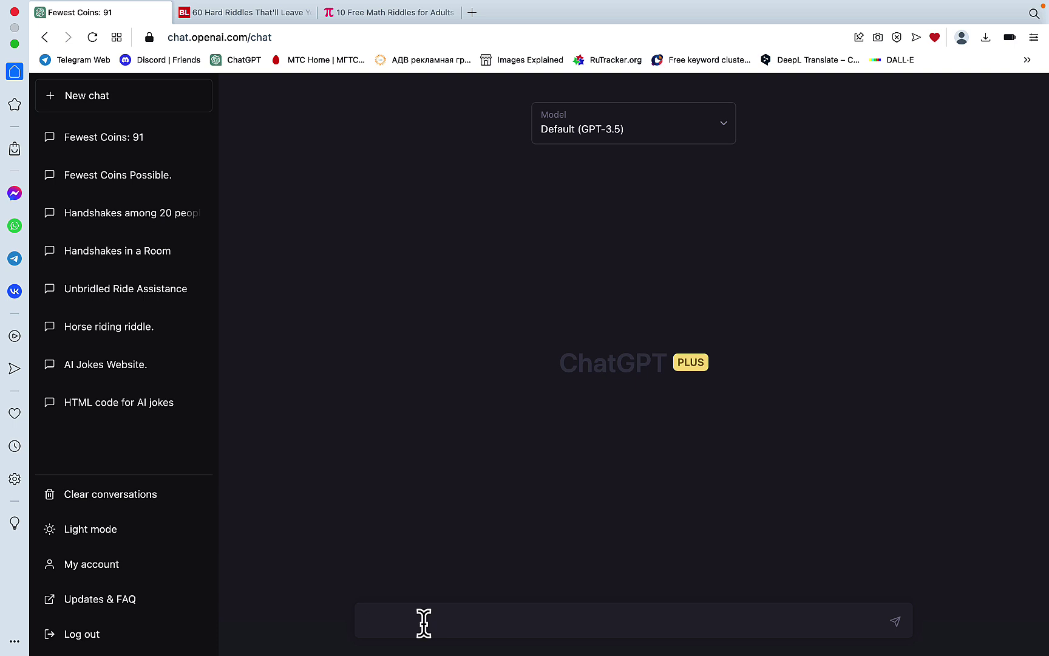
pyautogui.write('wr')
pyautogui.write('t a frenmc')
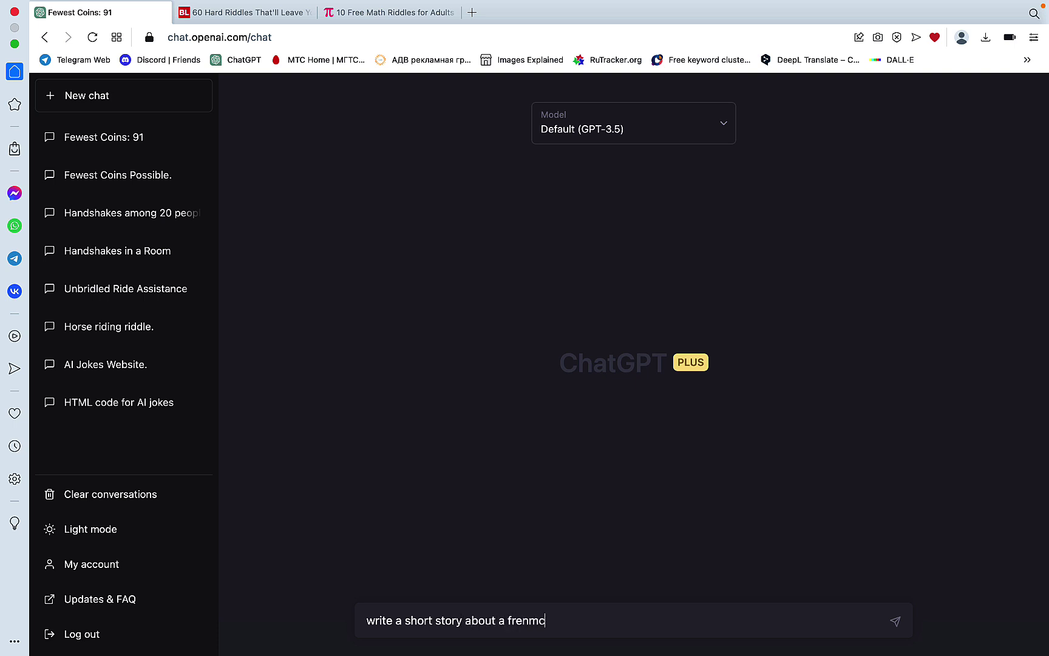
pyautogui.press('BackSpace')
pyautogui.press('BackSpace')
pyautogui.write('ch bulldog where every')
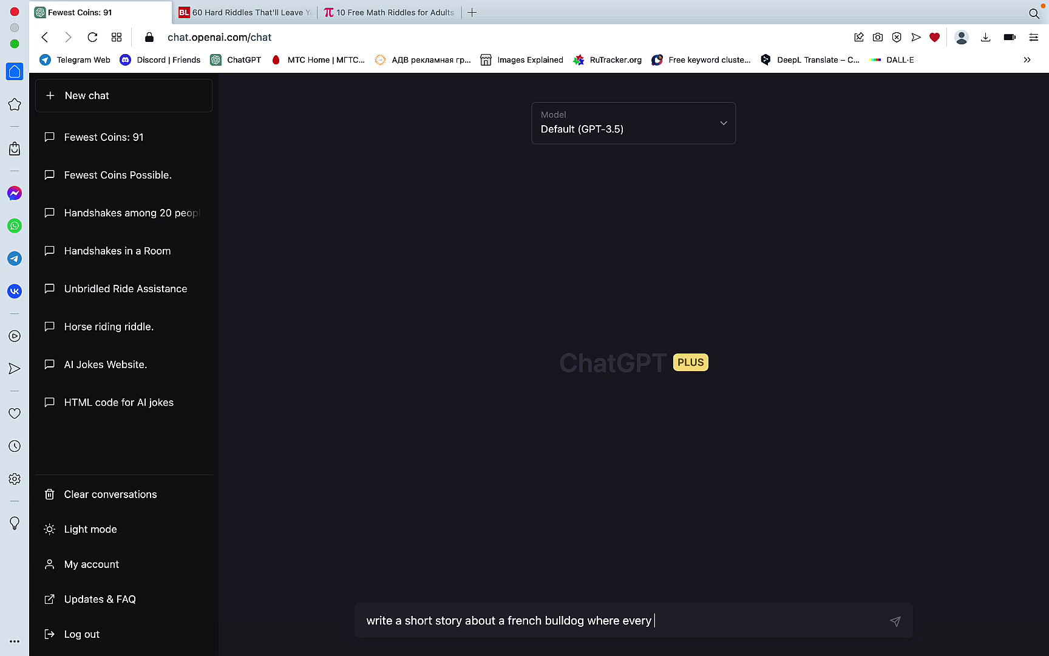
pyautogui.write(' word start')
pyautogui.write(' with an a')
pyautogui.write('etter A')
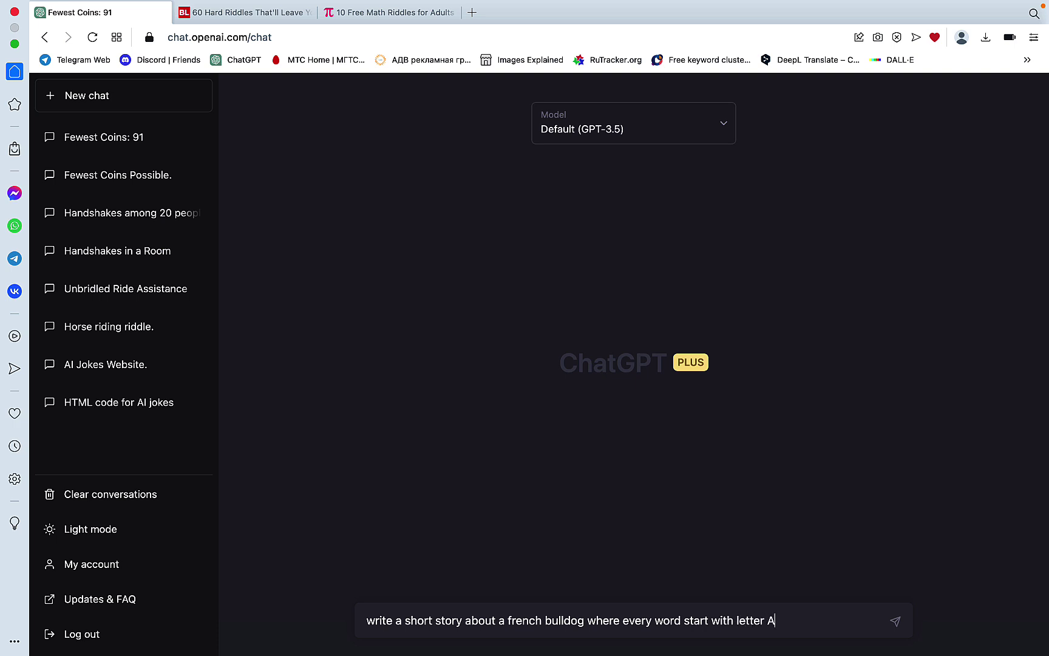
pyautogui.press('Return')
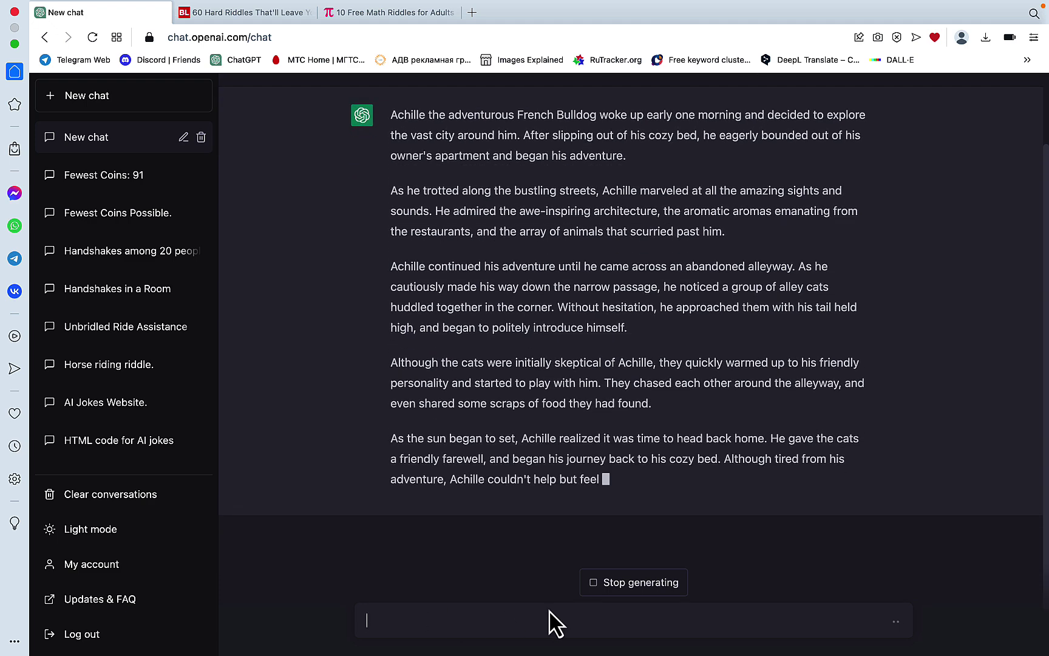
# - Copy the french bulldog story prompt and send it to GPT-4 in a new chat
pyautogui.moveTo(820, 149); pyautogui.dragTo(384, 133)
pyautogui.press('super+c')
pyautogui.click(182, 110)
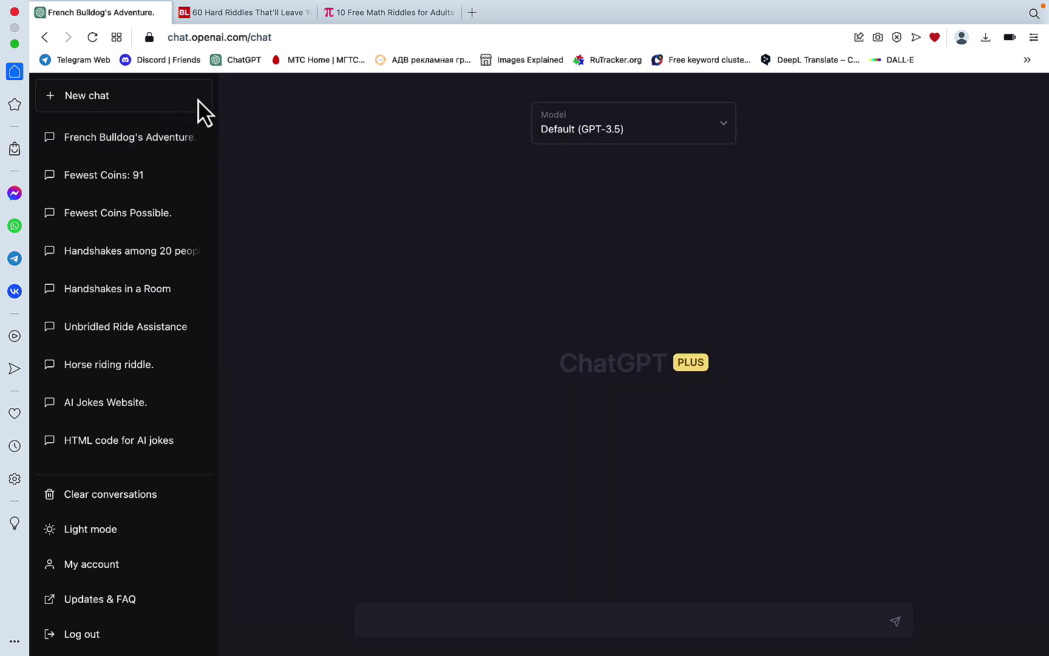
pyautogui.click(674, 137)
pyautogui.click(606, 235)
pyautogui.click(478, 619)
pyautogui.press('super+v')
pyautogui.press('Return')
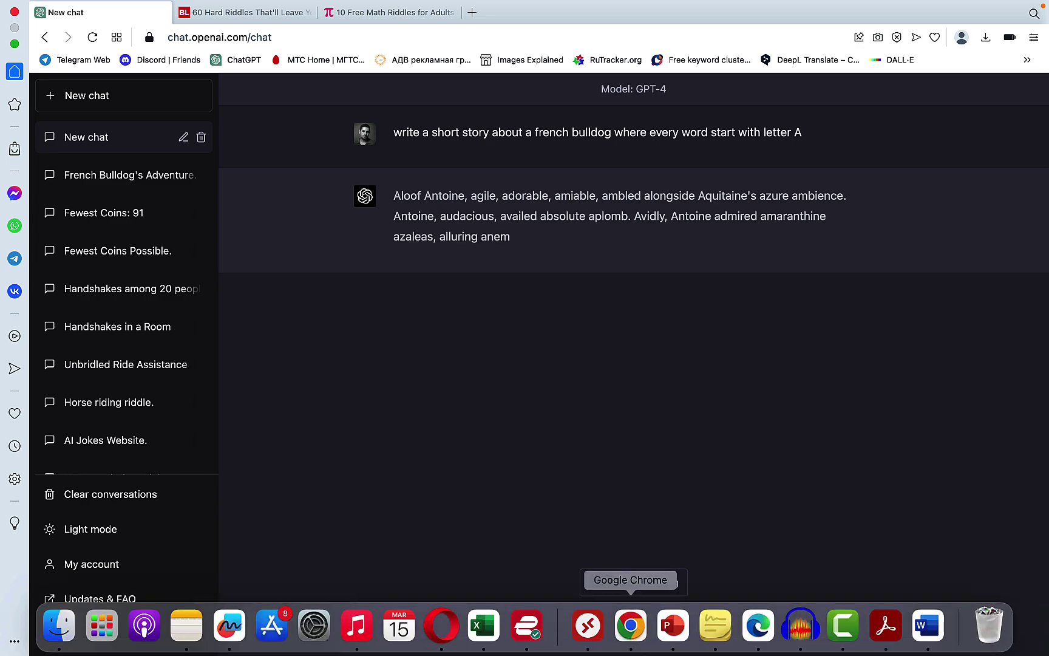
# - Switch to Microsoft Edge and send the copied french bulldog story prompt to Bing Chat
pyautogui.click(758, 625)
pyautogui.click(352, 546)
pyautogui.press('super+v')
pyautogui.press('super+a')
pyautogui.click(350, 546)
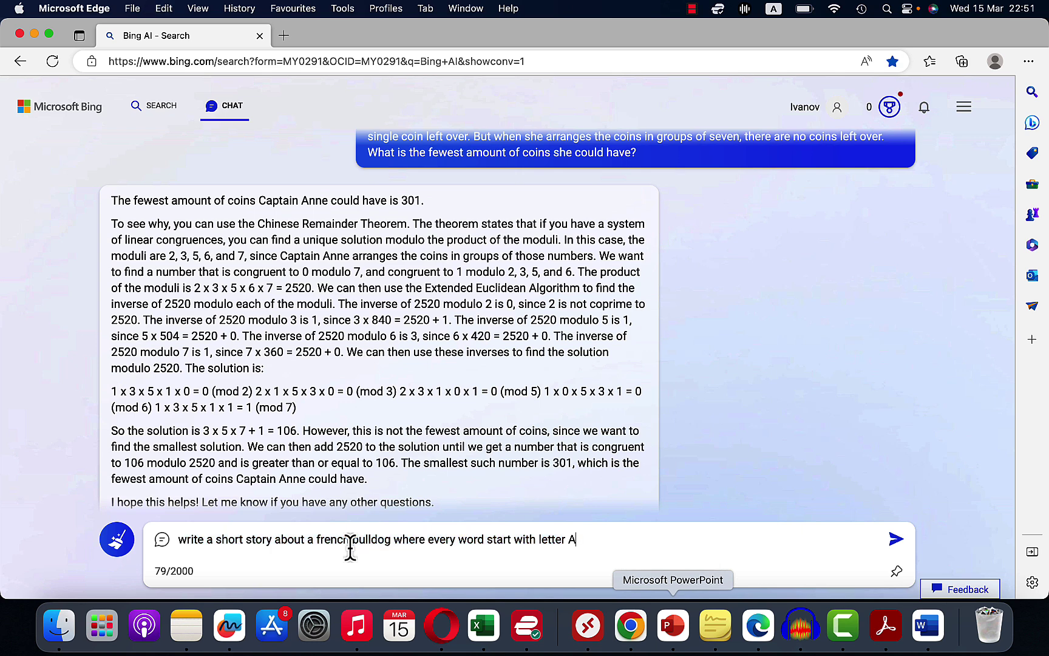
pyautogui.press('Return')
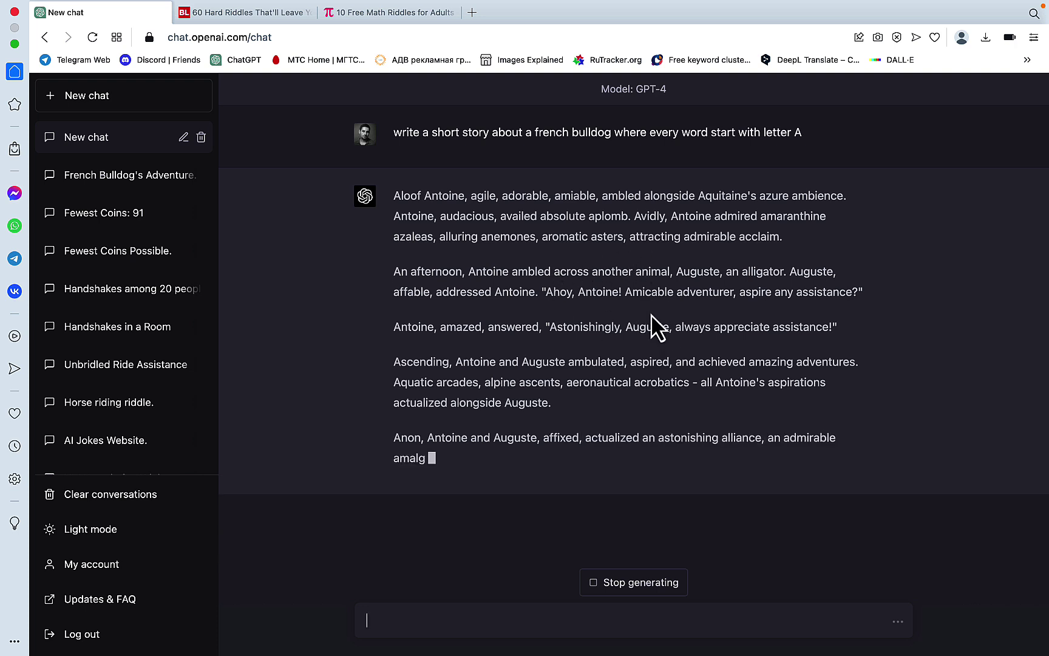
# - Stop GPT-4's story and, in a new GPT-3.5 chat, send "using markdown right a 2000 word article about mining crypto at home"
pyautogui.click(669, 586)
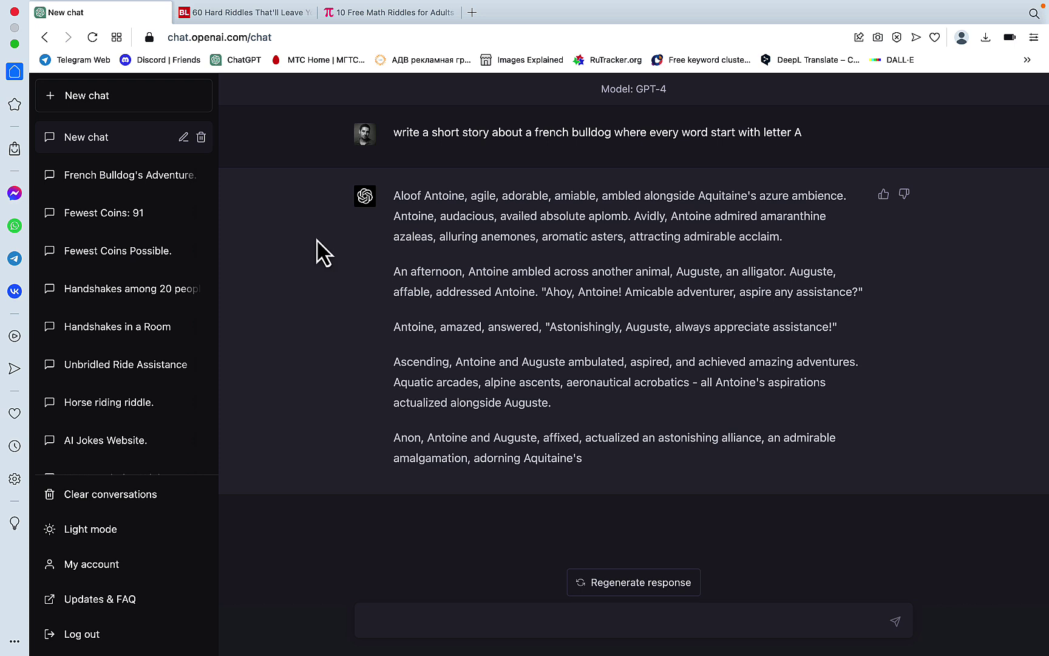
pyautogui.click(159, 98)
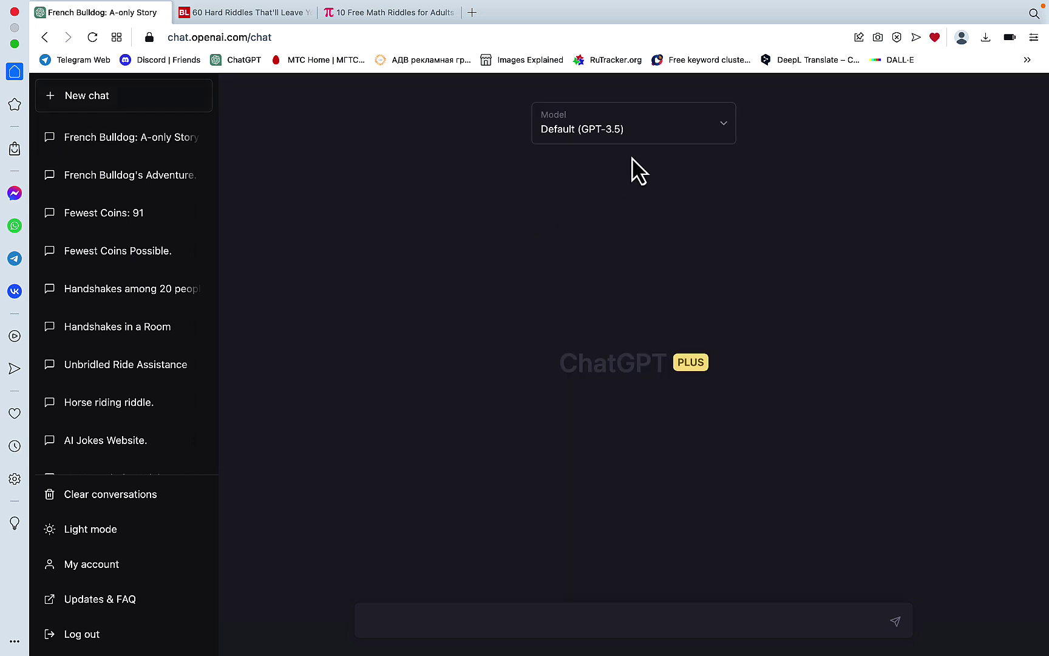
pyautogui.click(417, 622)
pyautogui.write('using masarkdown')
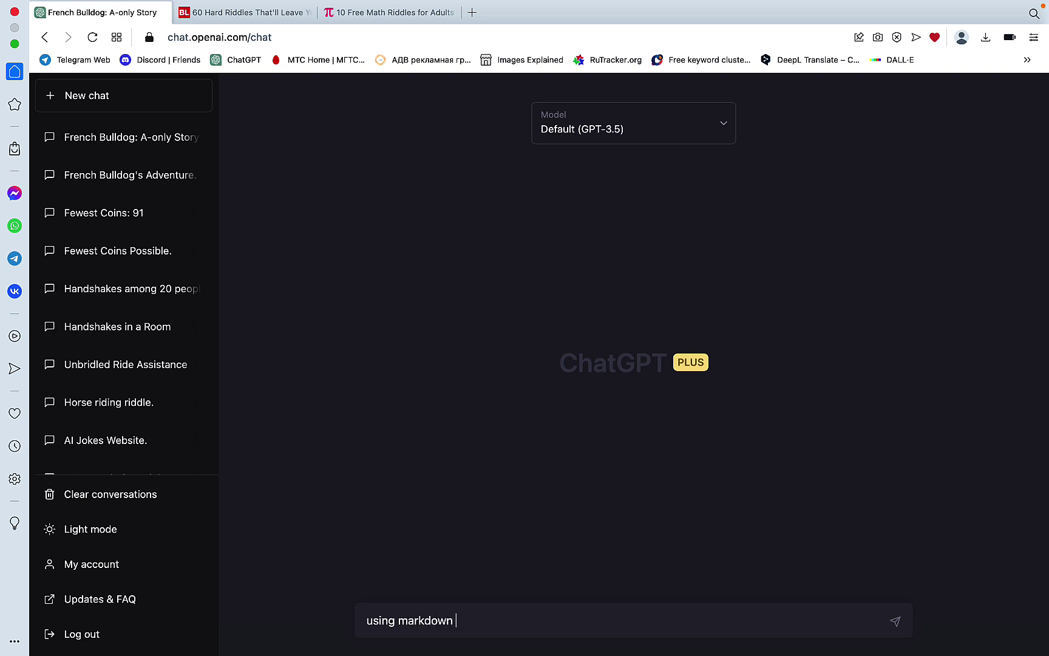
pyautogui.write(' right a 2000 word article about minnfcry')
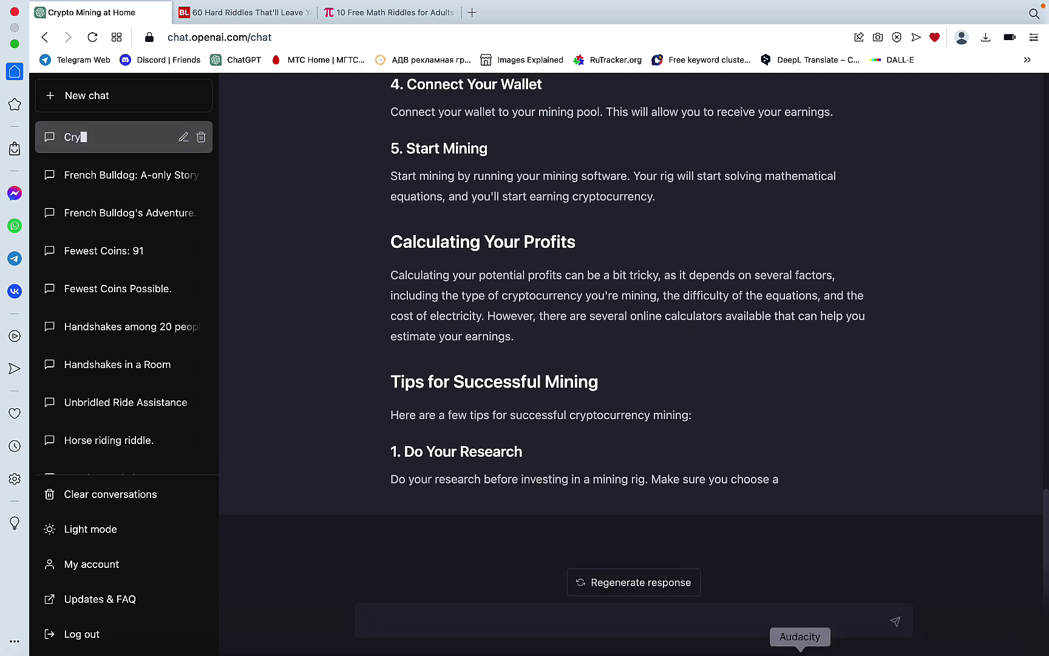
# - Continue the cut-off crypto mining article with the message "more" and copy the whole article from its title to the end
pyautogui.write('more')
pyautogui.press('Return')
pyautogui.scroll(15, 503, 343)
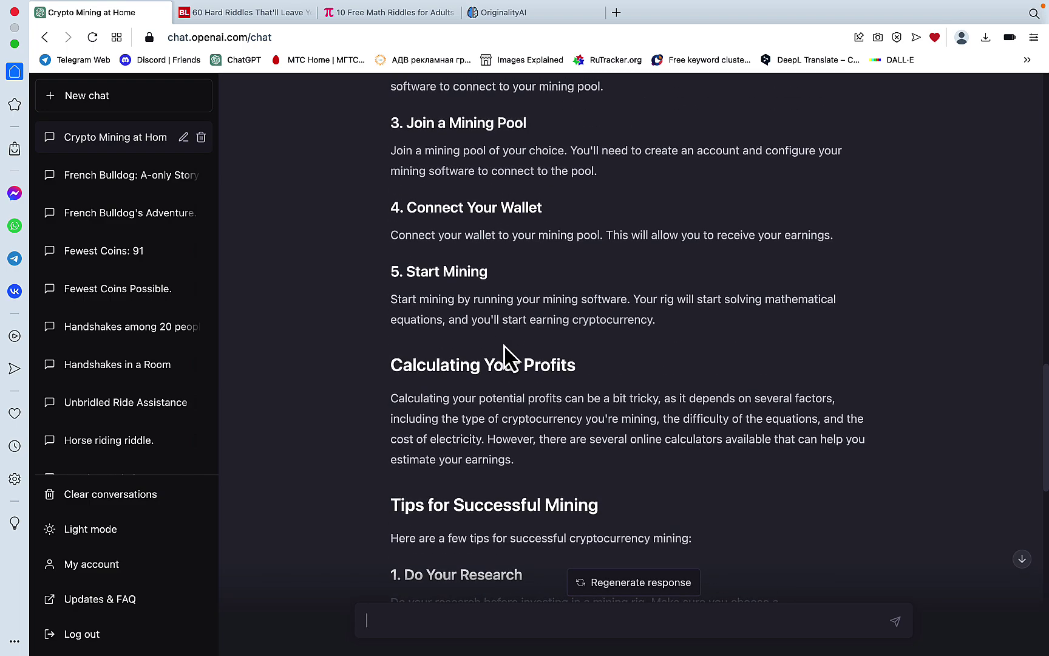
pyautogui.scroll(10, 504, 343)
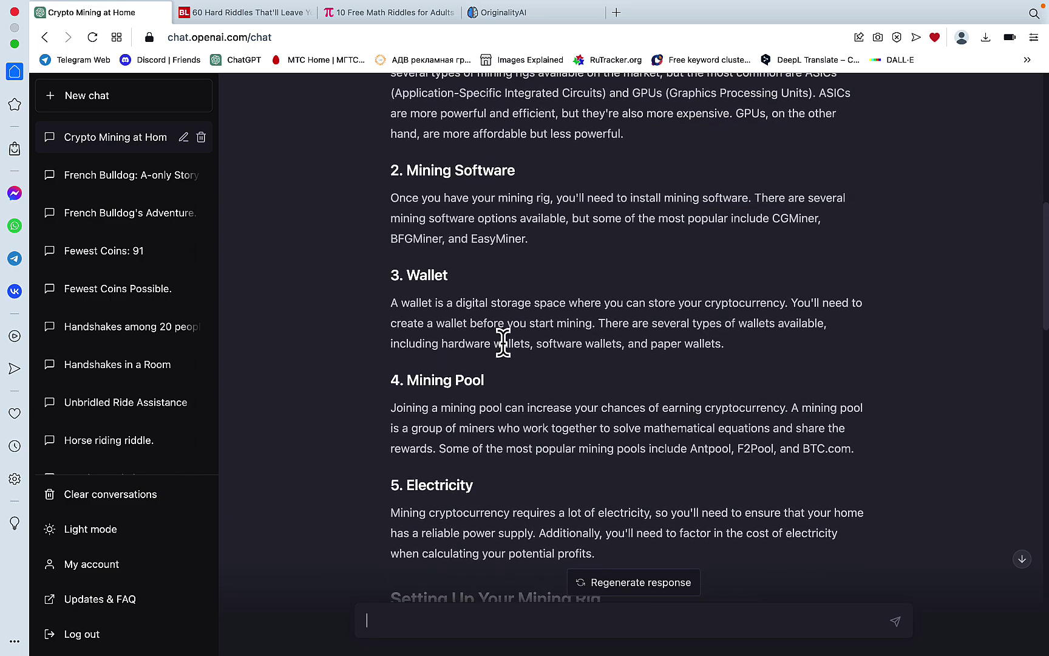
pyautogui.scroll(5, 477, 431)
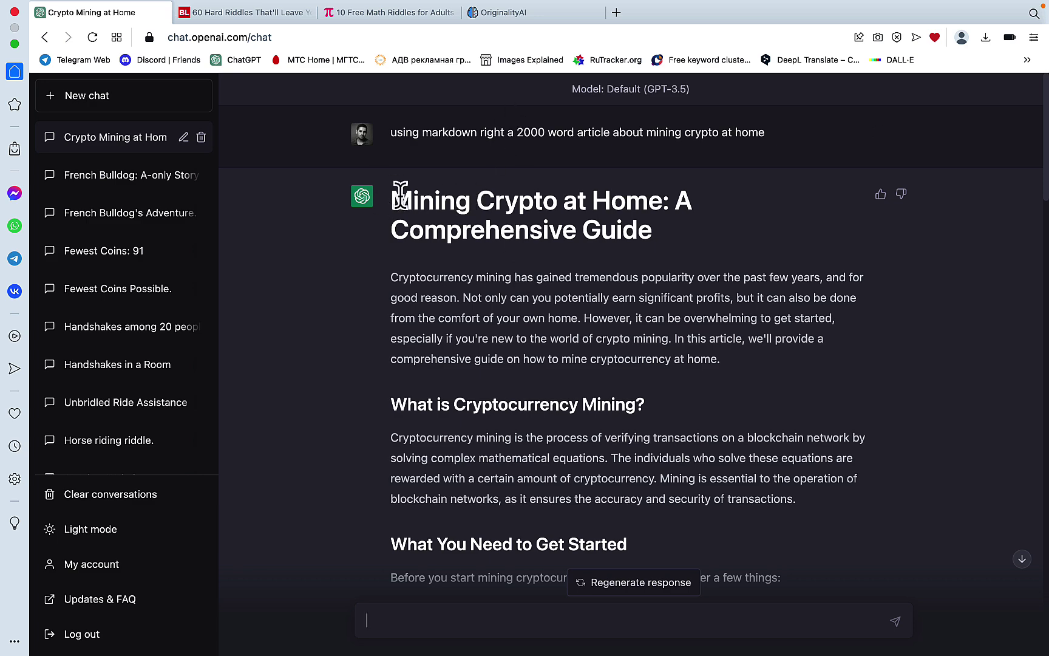
pyautogui.moveTo(392, 194); pyautogui.dragTo(519, 613)
pyautogui.press('super+c')
# - Paste the copied article into a new Originality.AI content scan, with Detect AI on and Check Plagiarism off
pyautogui.click(534, 12)
pyautogui.click(519, 243)
pyautogui.click(372, 323)
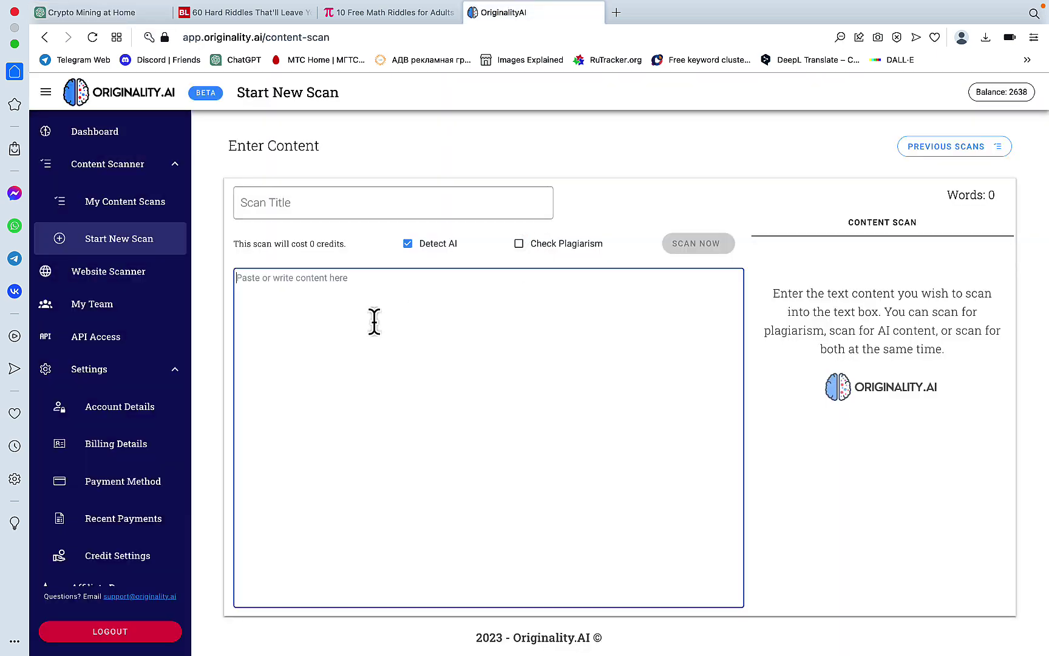
pyautogui.press('super+v')
# - Remove the stray "Regenerate response" and "more" lines from the pasted article, rejoin the split sentence and run the AI scan
pyautogui.scroll(-1, 331, 443)
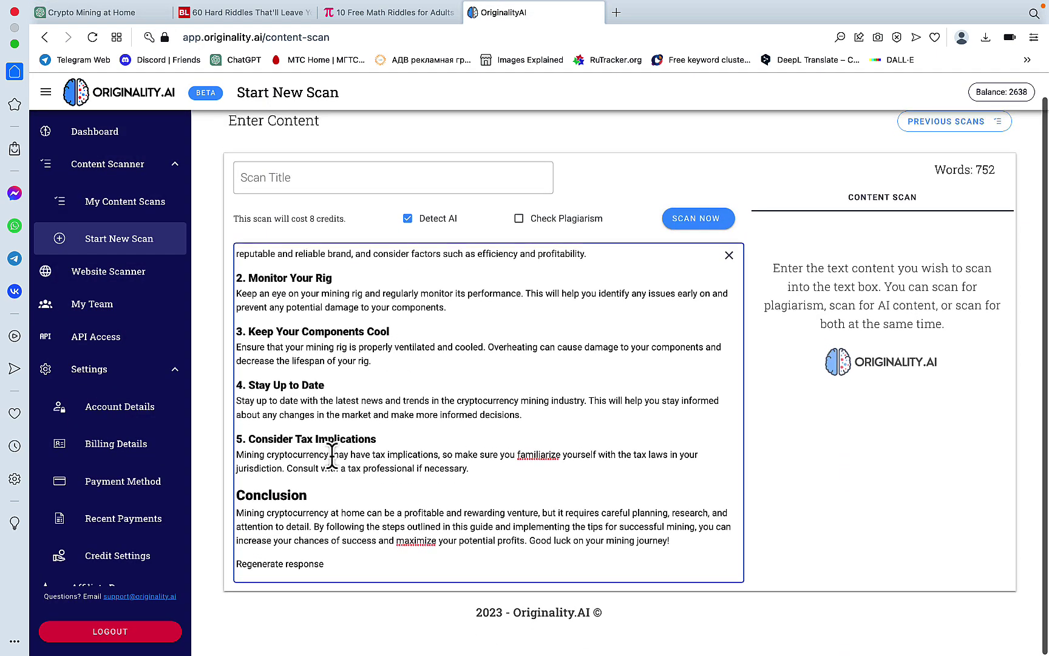
pyautogui.moveTo(331, 556); pyautogui.dragTo(230, 561)
pyautogui.press('BackSpace')
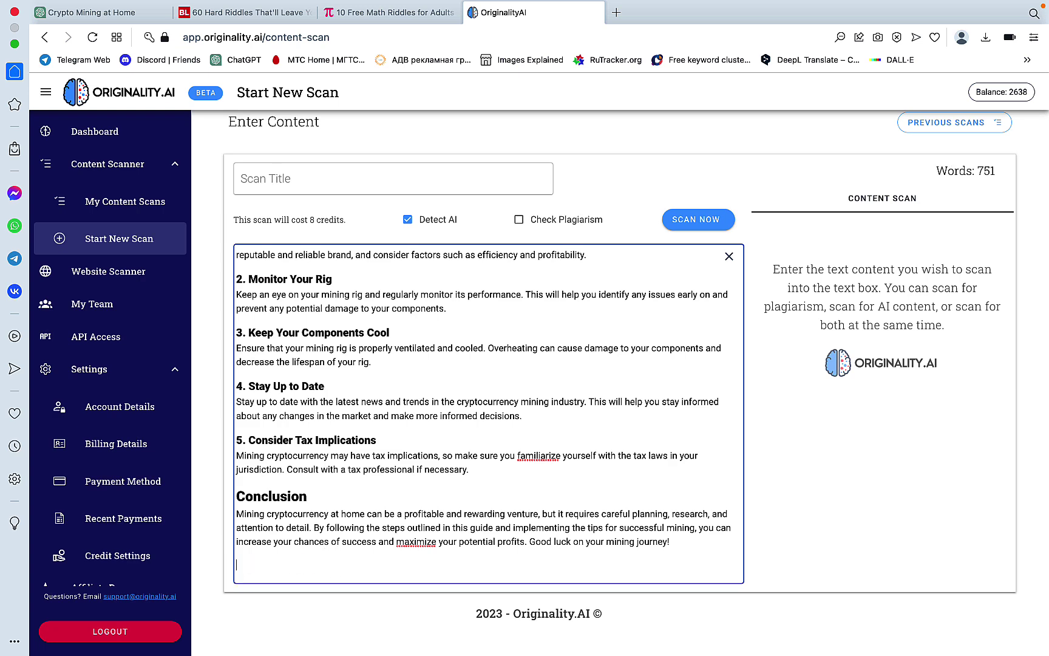
pyautogui.scroll(3, 337, 407)
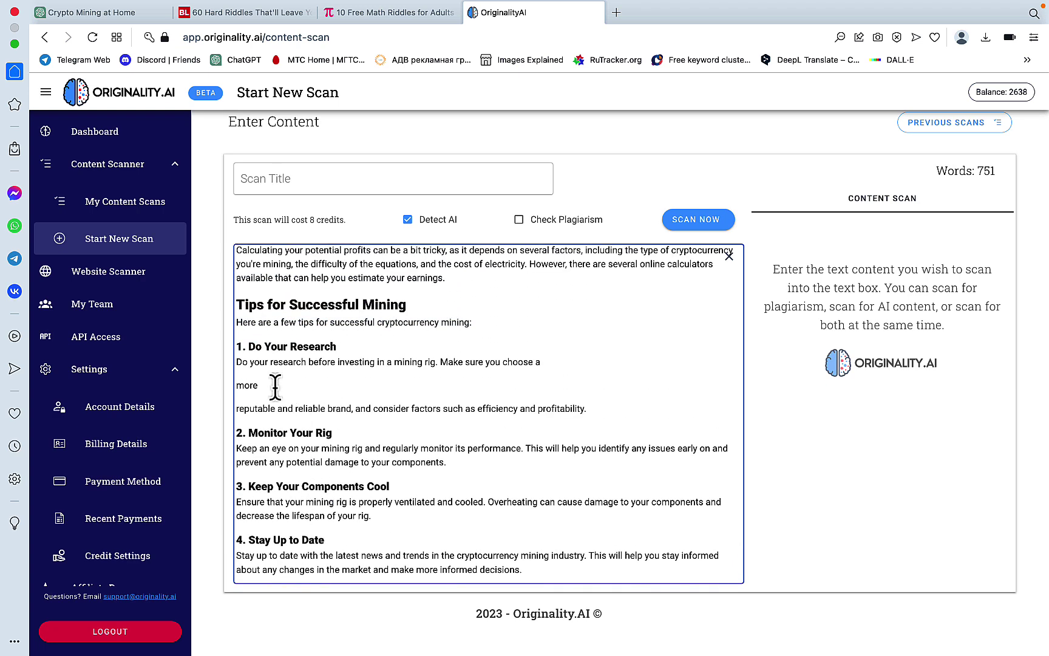
pyautogui.doubleClick(247, 386)
pyautogui.press('BackSpace')
pyautogui.press('BackSpace')
pyautogui.press('Delete')
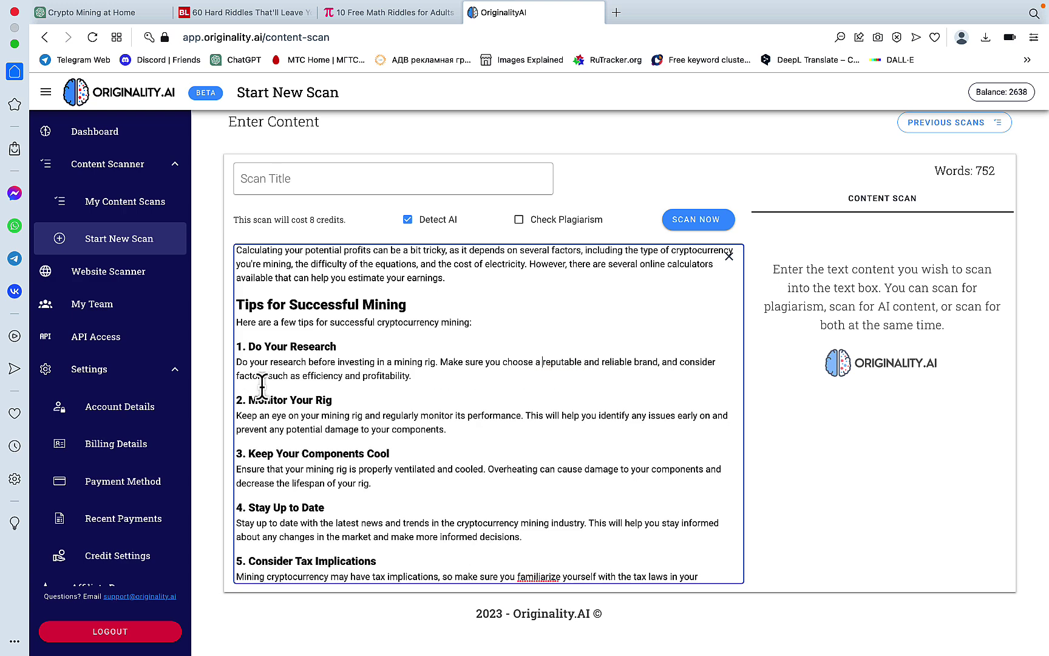
pyautogui.scroll(20, 287, 359)
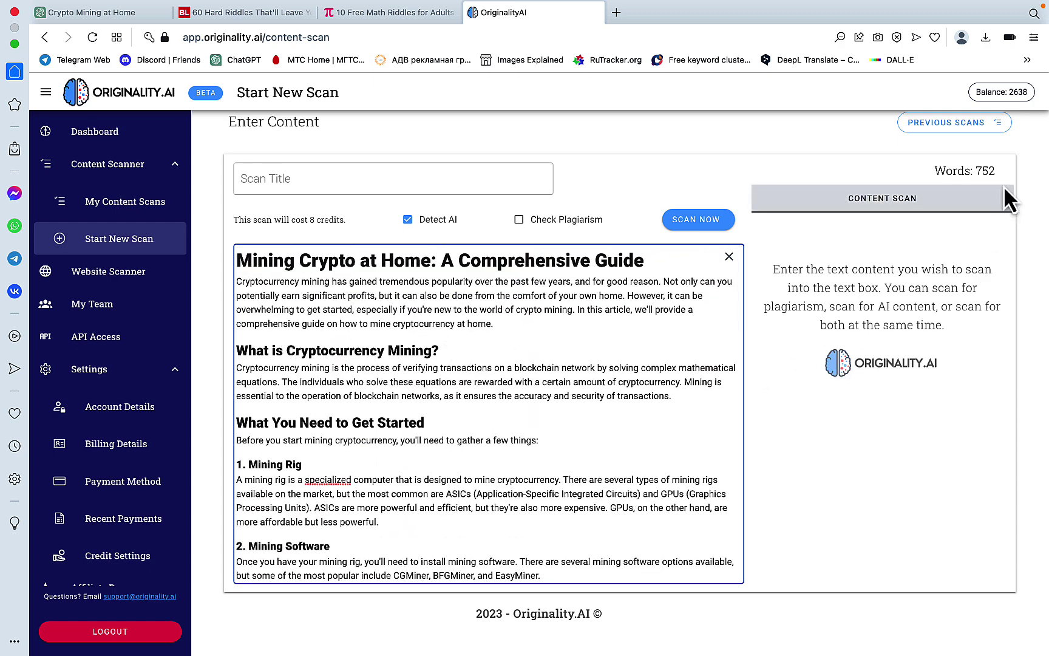
pyautogui.click(695, 218)
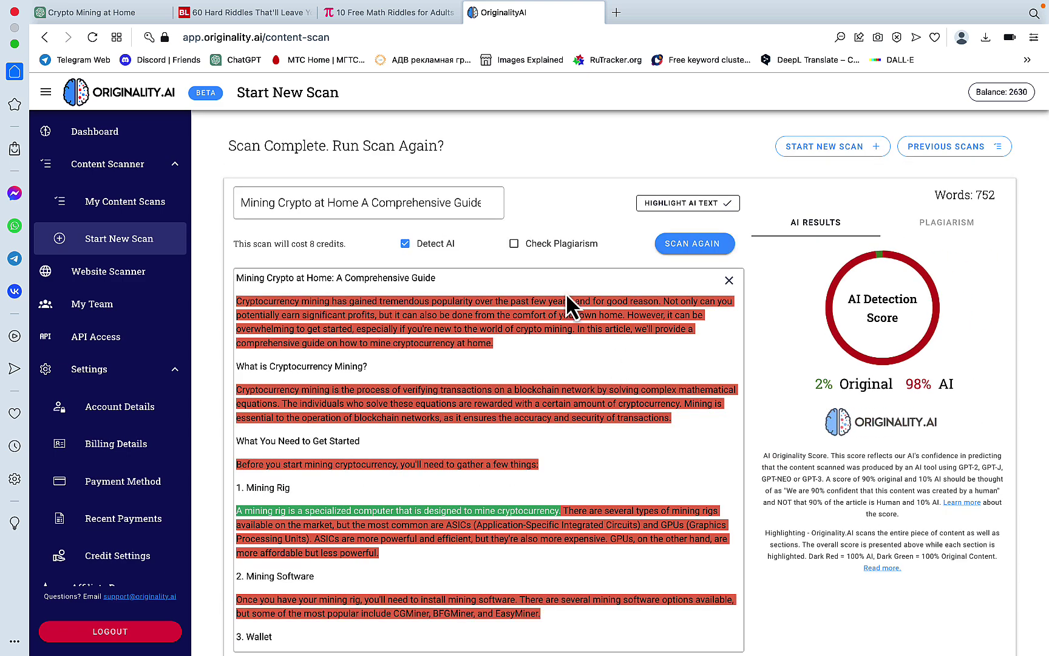
# - Copy the crypto mining article prompt from the GPT-3.5 chat and send it to GPT-4 in a new chat
pyautogui.click(152, 13)
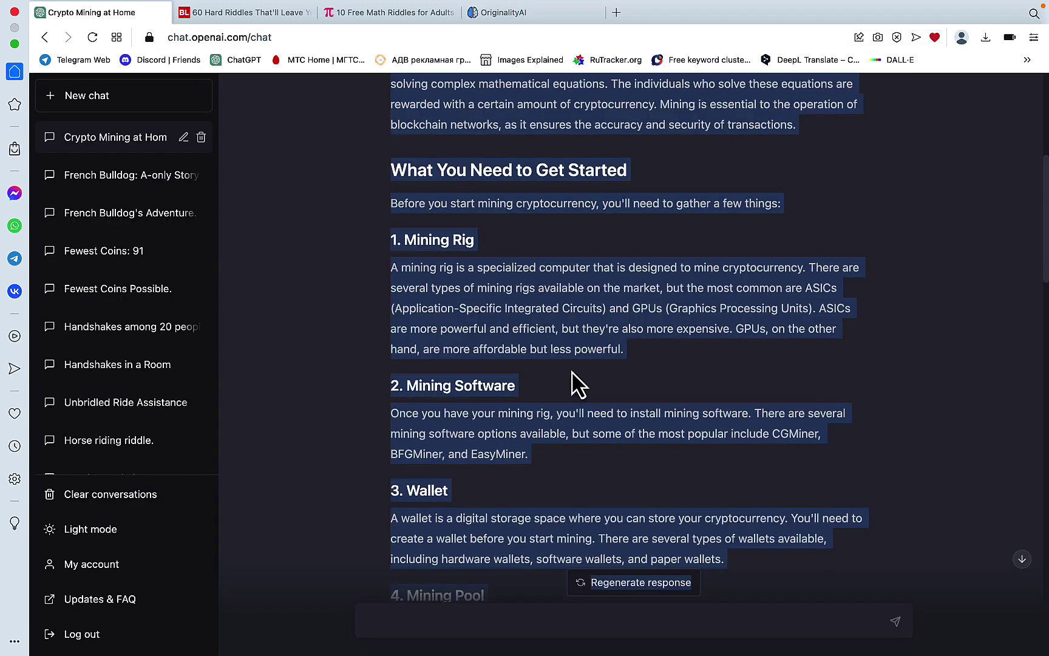
pyautogui.scroll(6, 578, 382)
pyautogui.click(736, 133)
pyautogui.moveTo(779, 140); pyautogui.dragTo(474, 115)
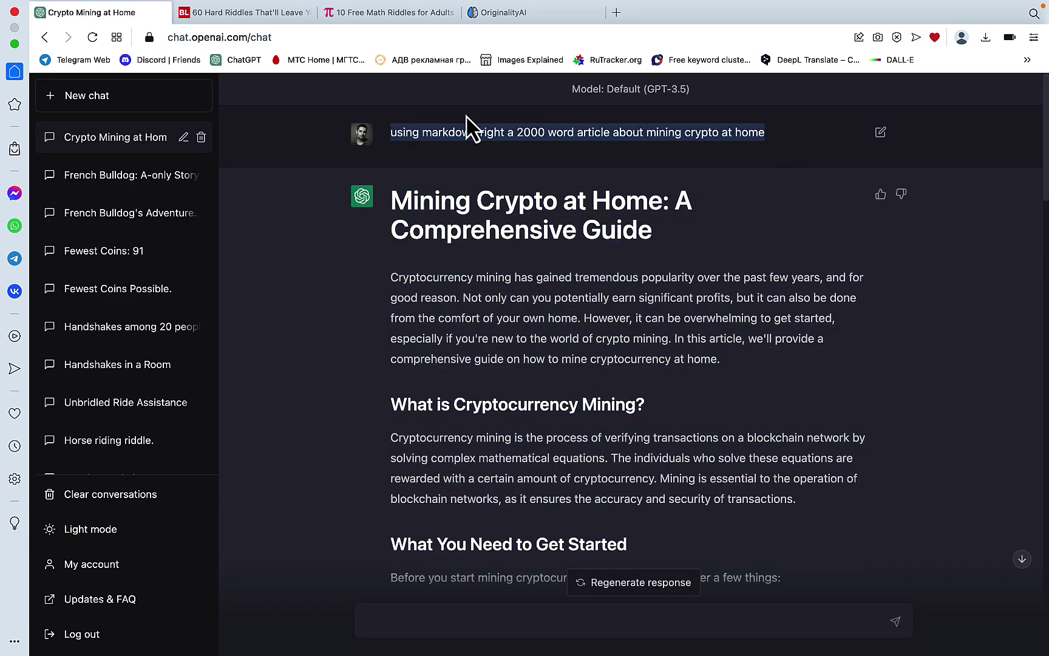
pyautogui.moveTo(388, 132)
pyautogui.mouseDown()
pyautogui.moveTo(382, 145)
pyautogui.moveTo(393, 133)
pyautogui.mouseUp()
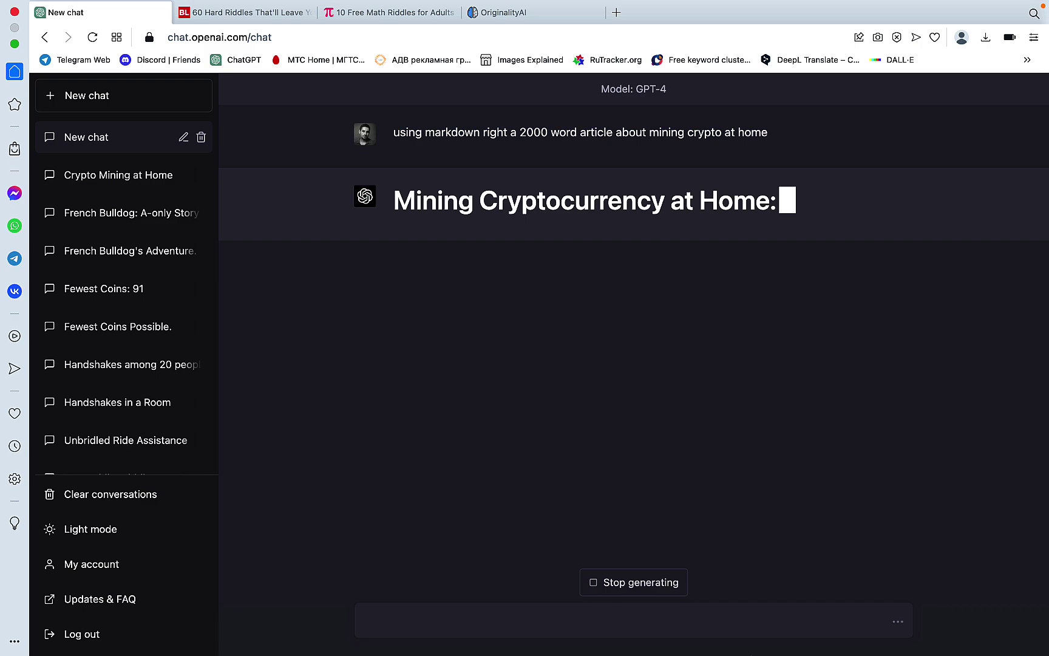
# - Switch to Microsoft Edge, start a new topic in Bing Chat and send it the same crypto mining article prompt
pyautogui.click(767, 632)
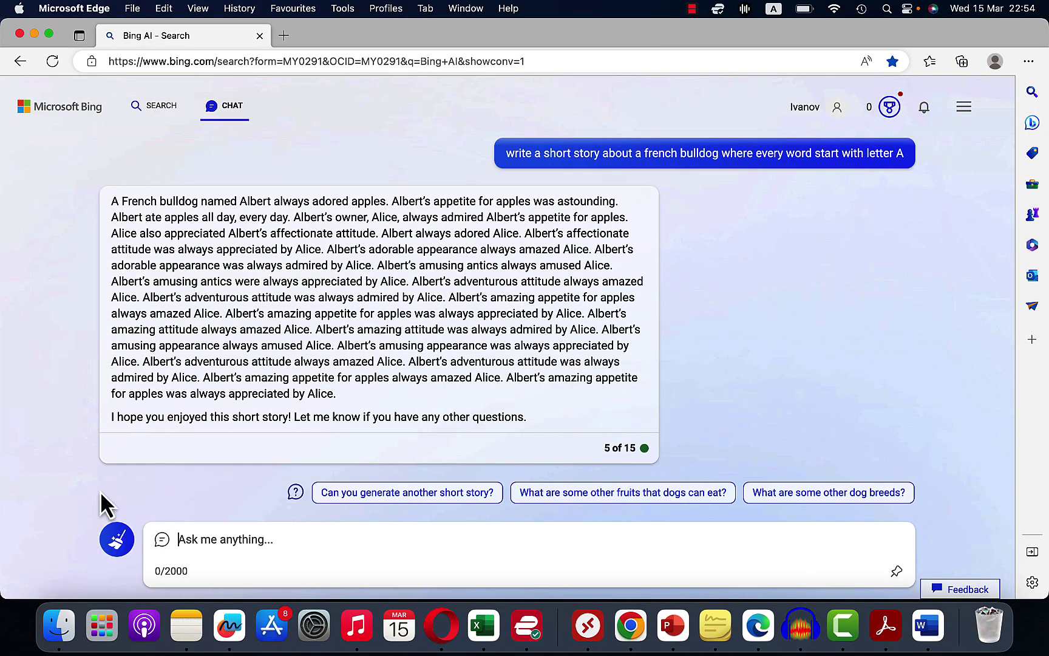
pyautogui.click(115, 542)
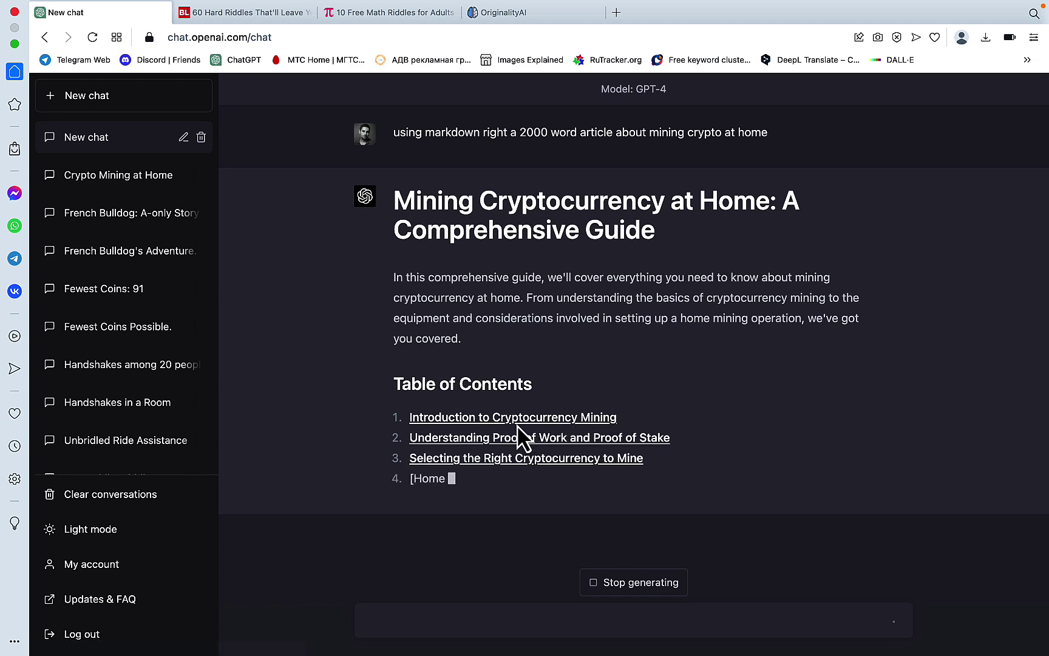
# - Check GPT-4's article as it is being written, and switch back to Microsoft Edge to read Bing Chat's reply
pyautogui.scroll(-1, 588, 434)
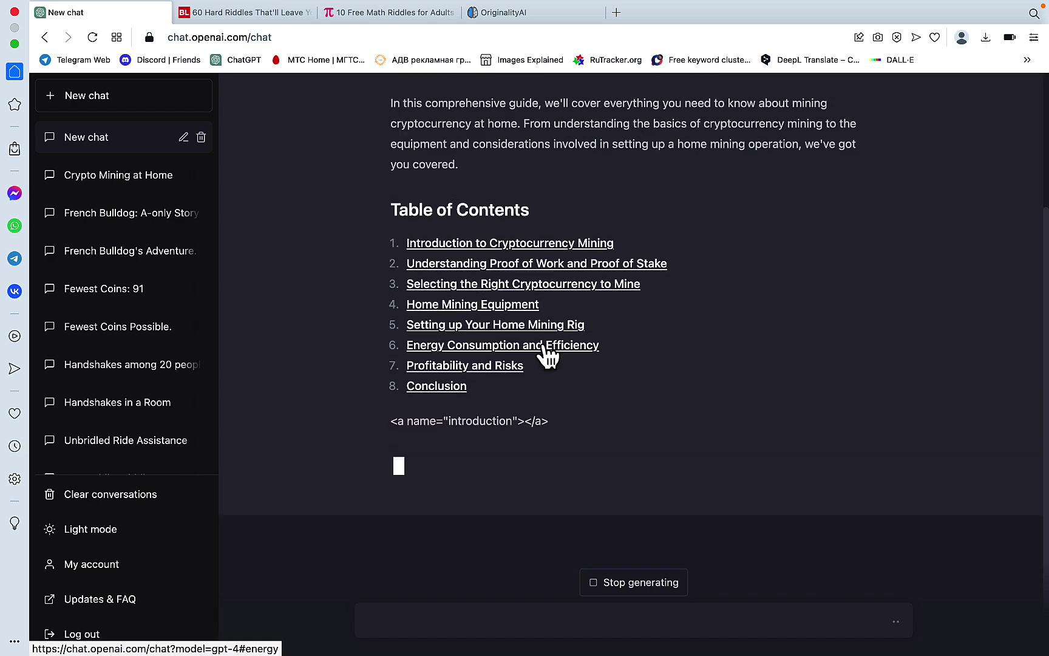
pyautogui.moveTo(728, 654)
pyautogui.click(760, 636)
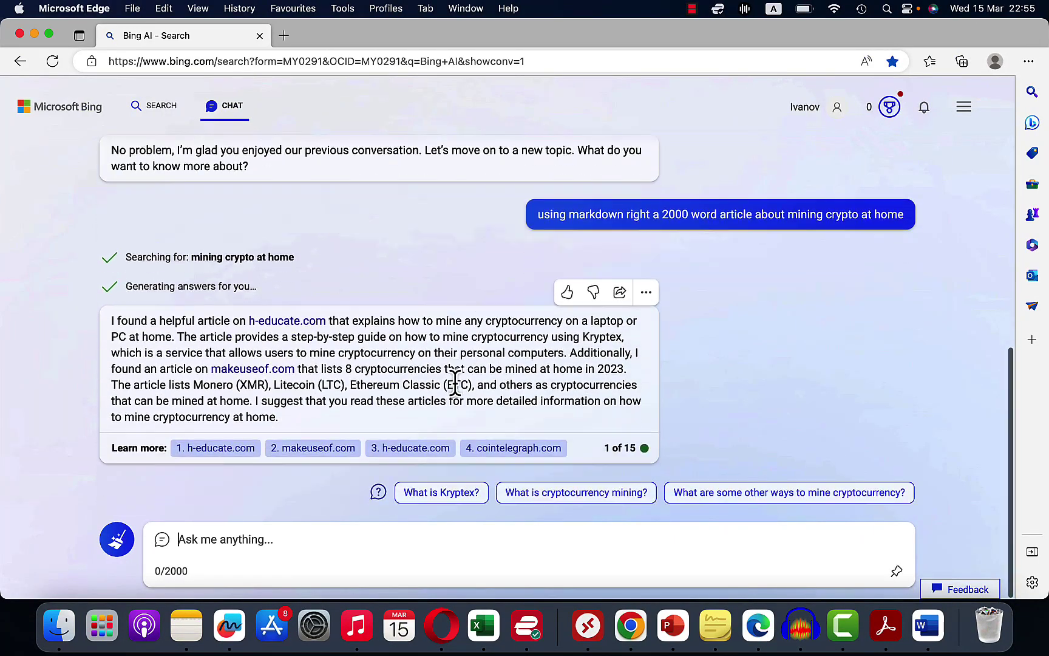
pyautogui.scroll(5, 455, 384)
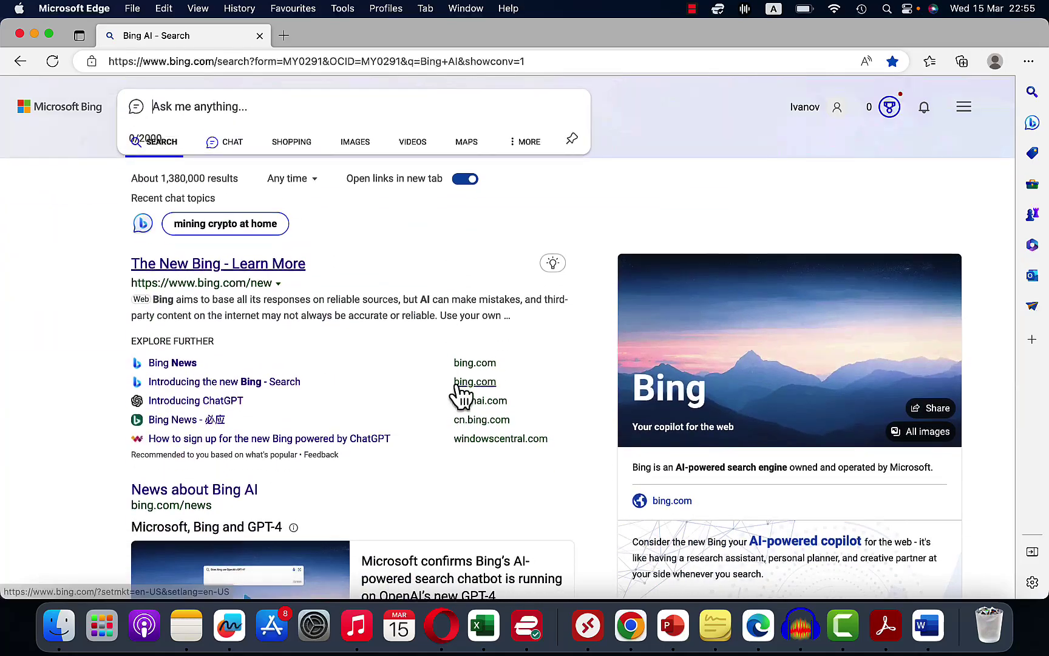
pyautogui.scroll(-5, 401, 252)
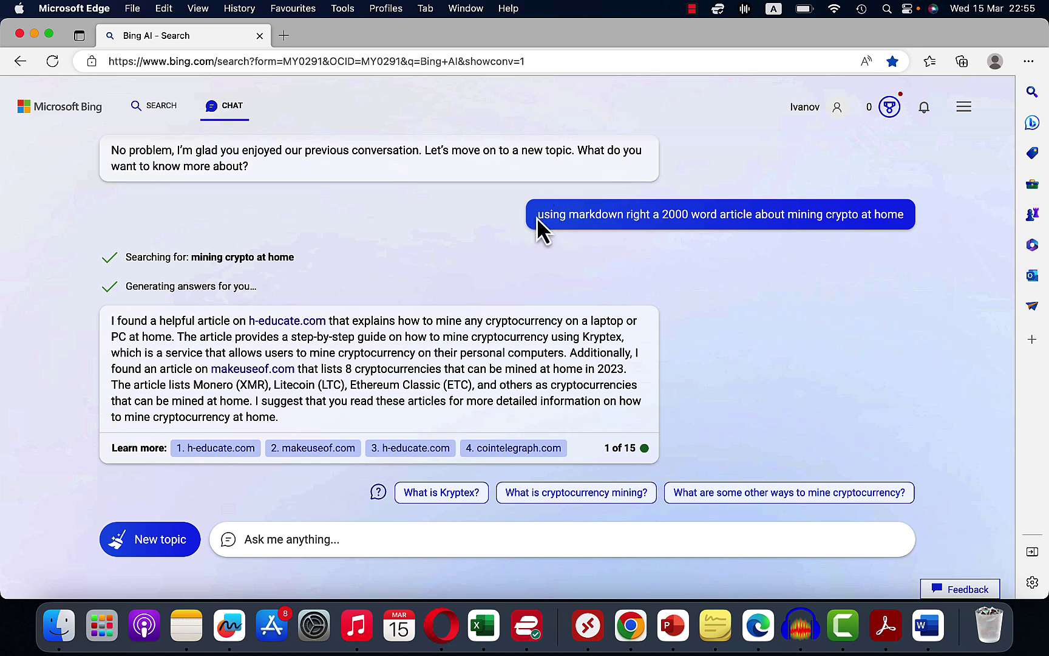
# - Copy the crypto mining prompt, start a new Bing Chat topic in the More Creative style, and send the prompt with "right" changed to "wright"
pyautogui.tripleClick(897, 215)
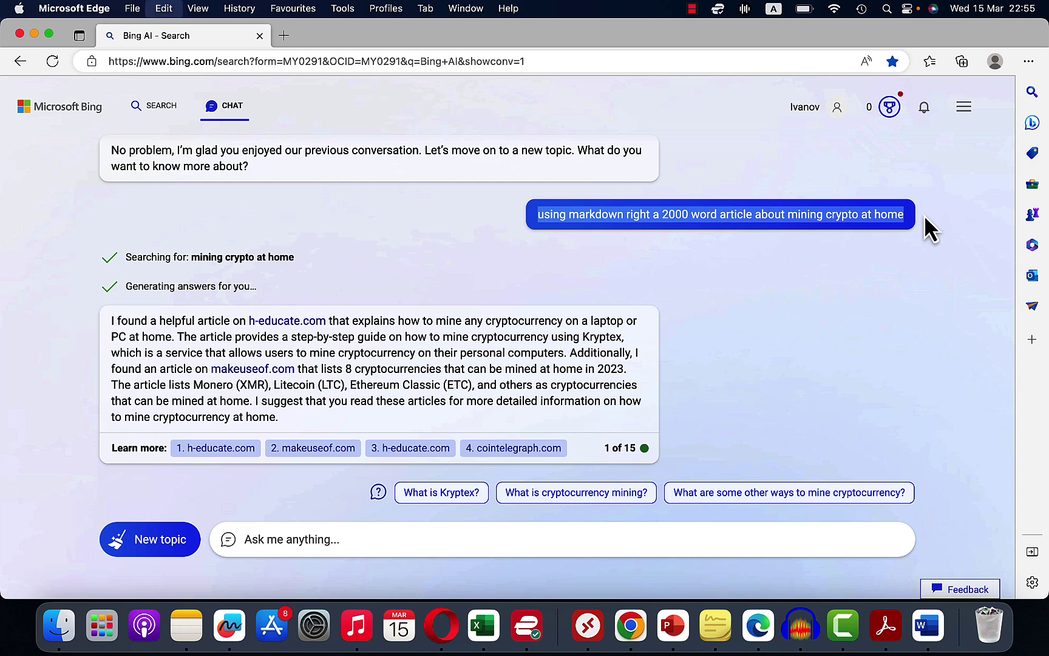
pyautogui.click(174, 548)
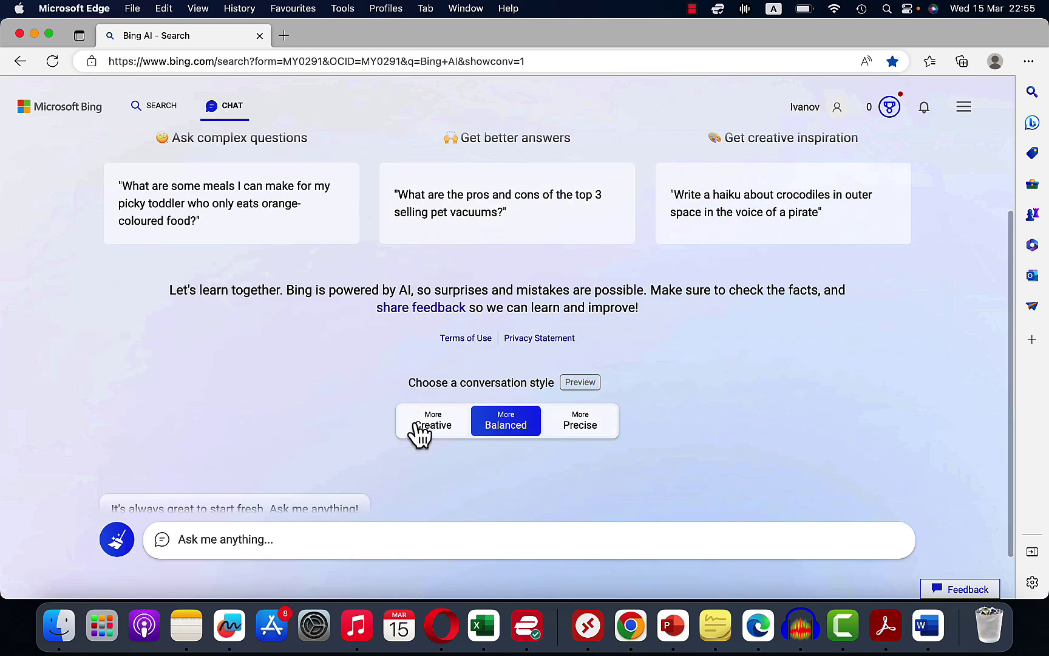
pyautogui.click(417, 429)
pyautogui.click(218, 535)
pyautogui.press('super+v')
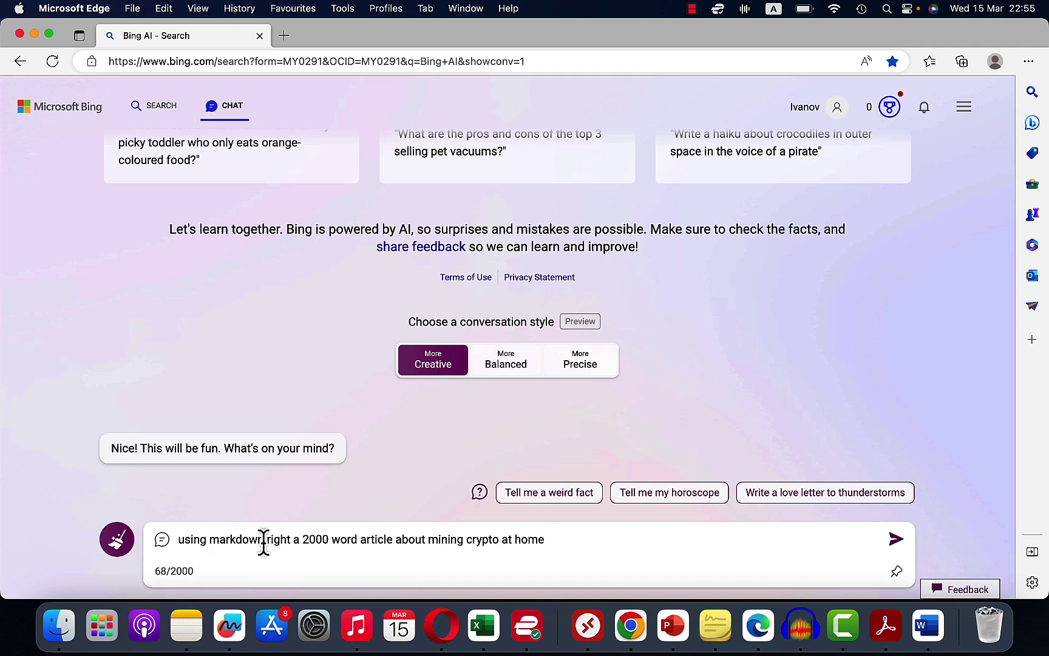
pyautogui.write('w')
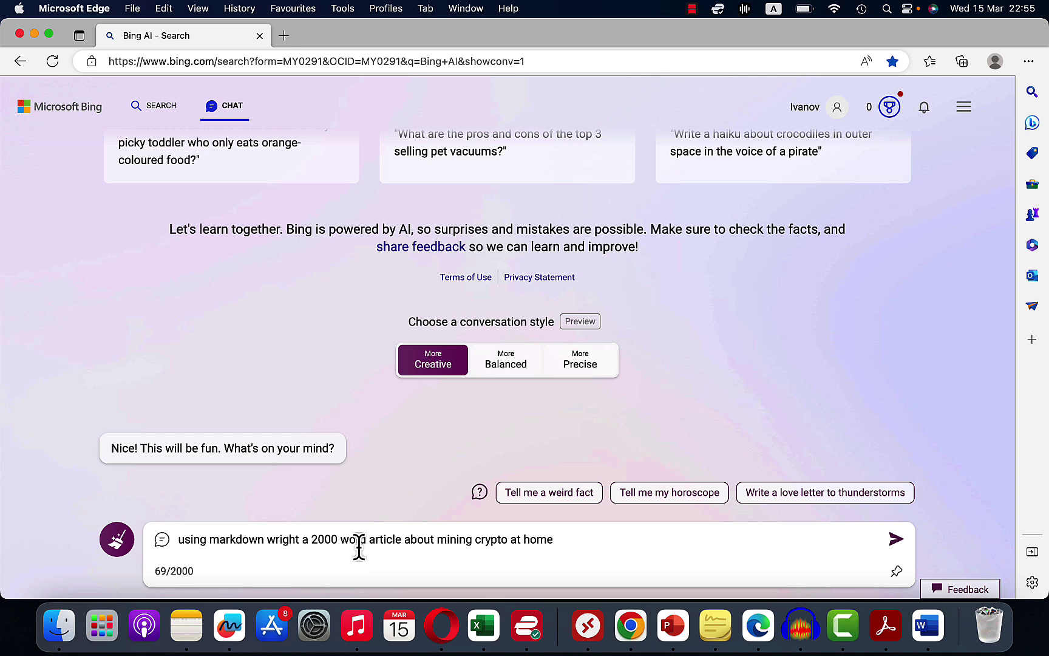
pyautogui.click(886, 546)
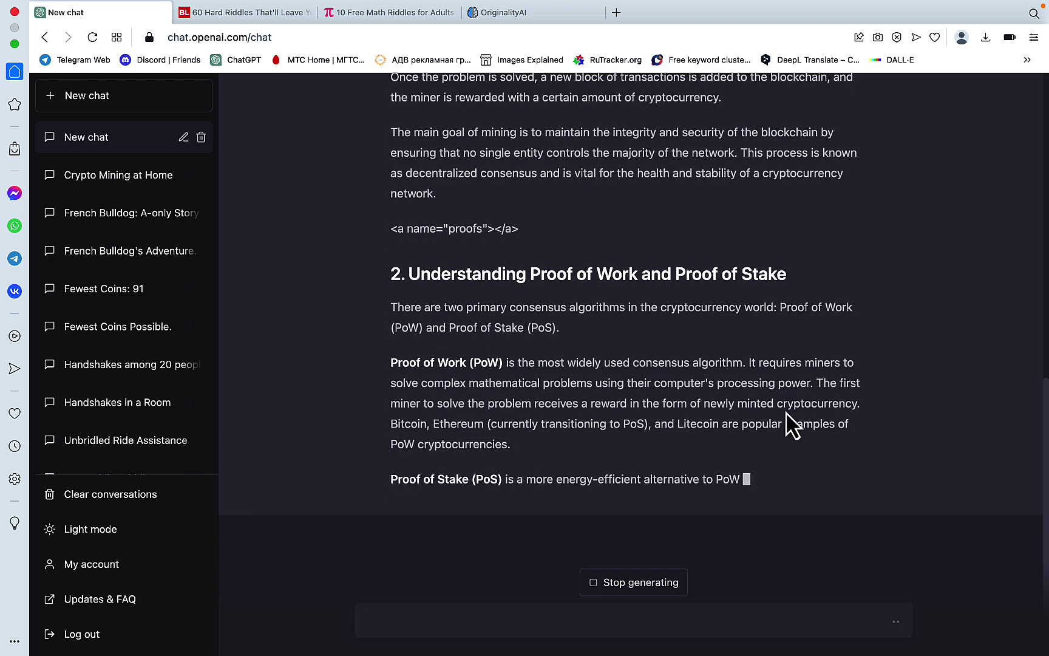
# - Check the progress of GPT-4's article, and read through Bing Chat's crypto mining article in Microsoft Edge
pyautogui.scroll(7, 792, 425)
pyautogui.scroll(-7, 786, 413)
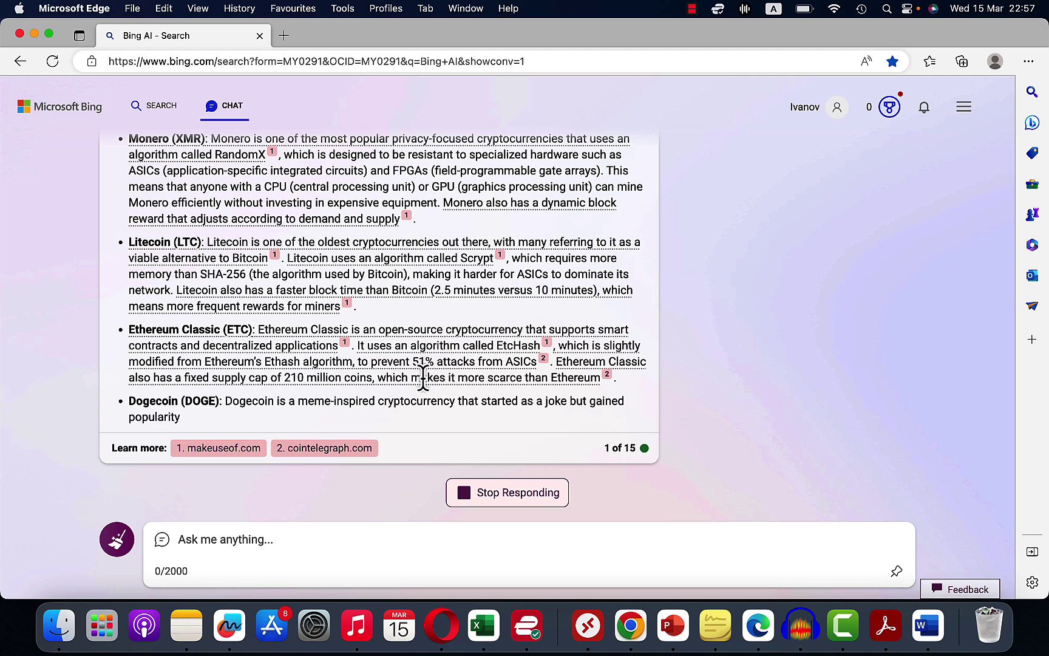
pyautogui.scroll(6, 423, 377)
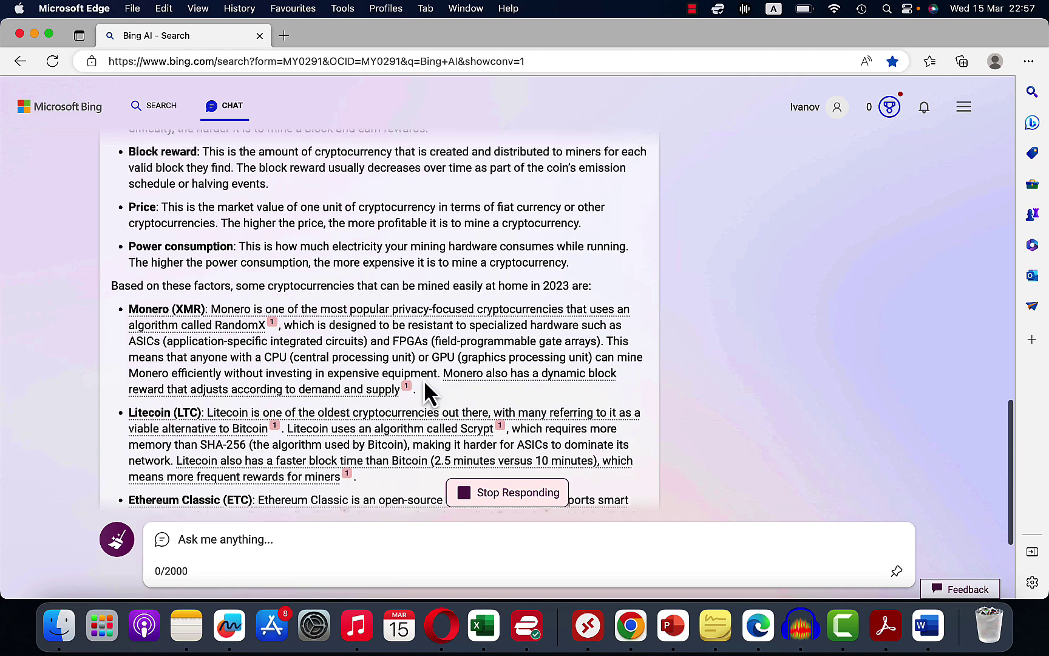
pyautogui.scroll(4, 423, 376)
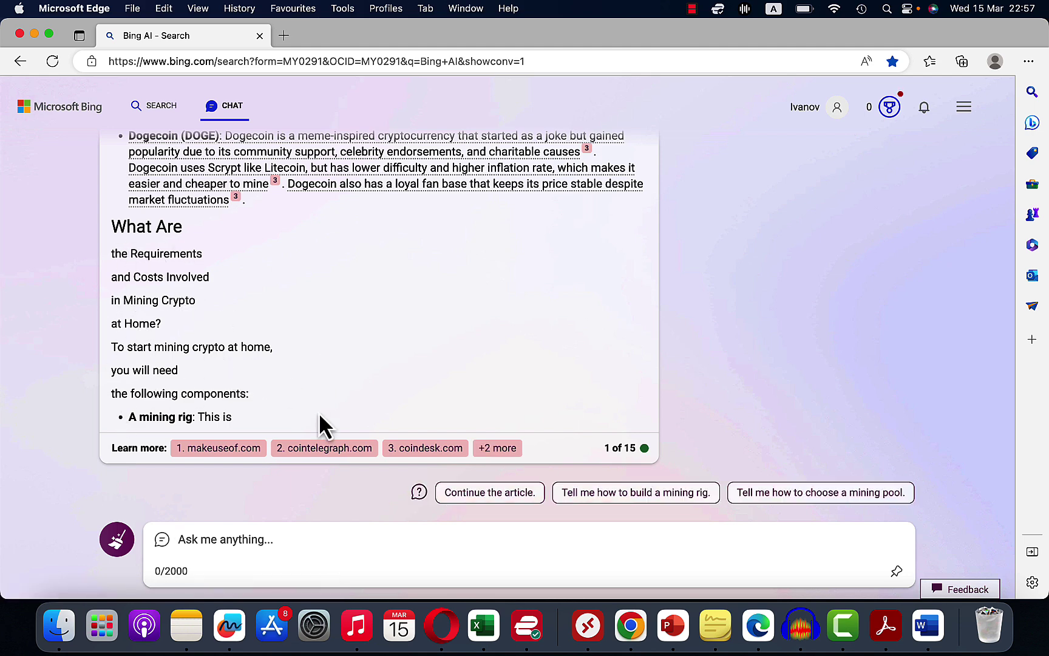
pyautogui.scroll(-3, 319, 412)
pyautogui.scroll(3, 319, 412)
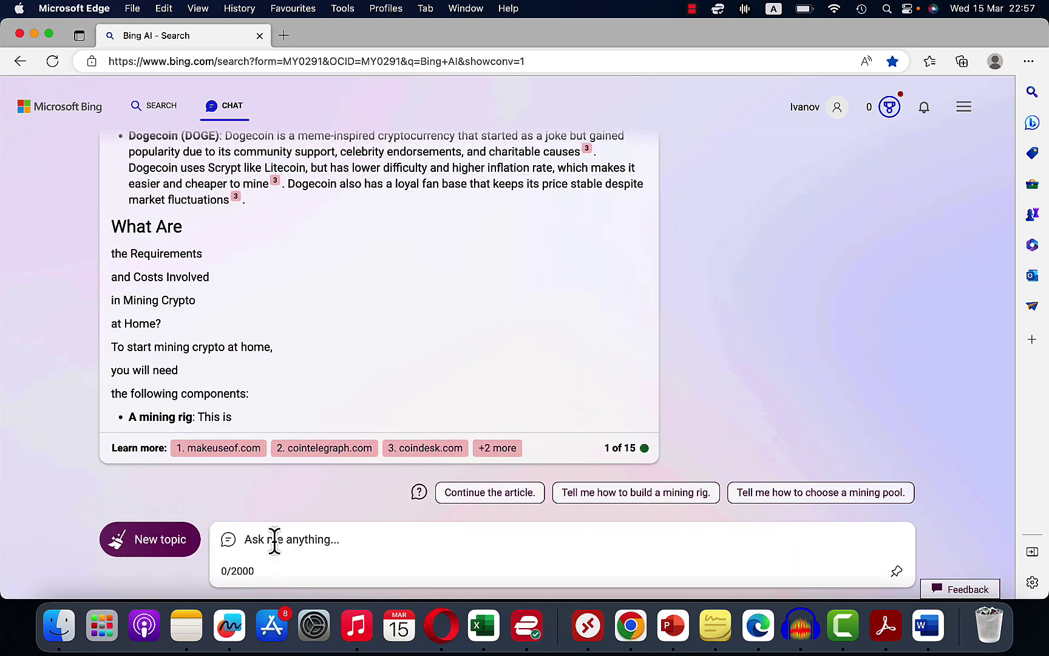
# - Send "more" to Bing Chat each time its crypto mining article breaks off, until the article is complete
pyautogui.write('more')
pyautogui.press('Return')
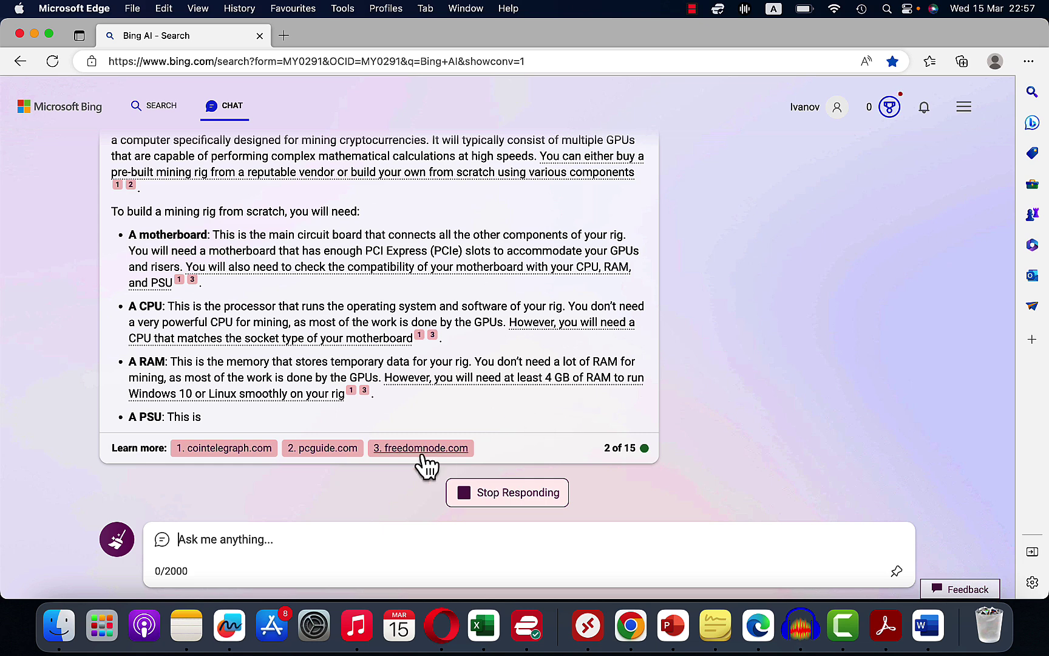
pyautogui.write('more')
pyautogui.press('Return')
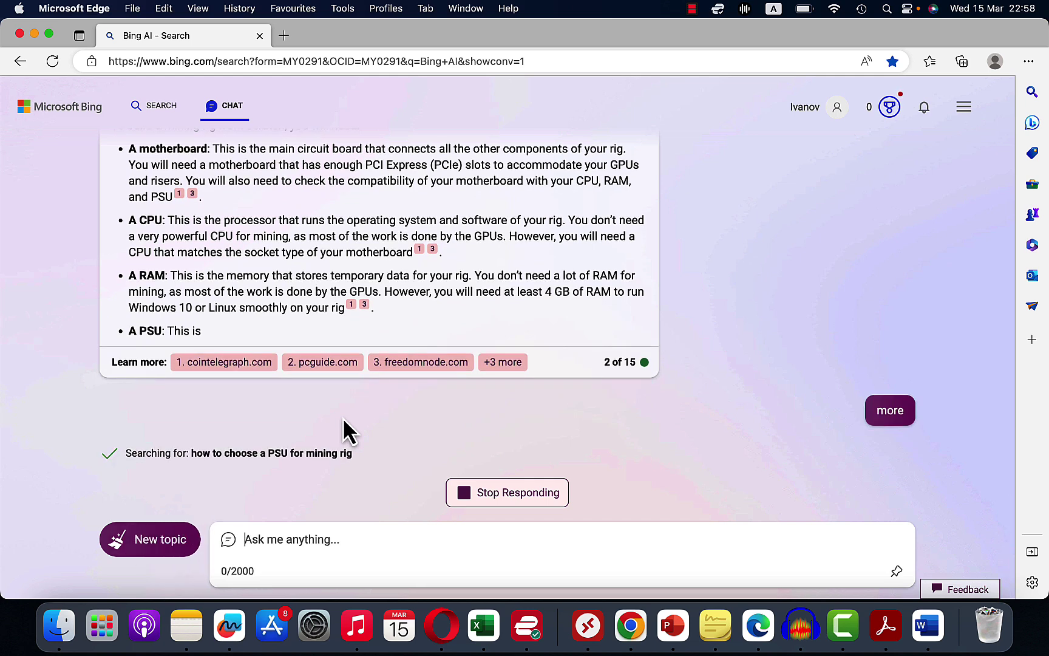
pyautogui.scroll(-2, 339, 348)
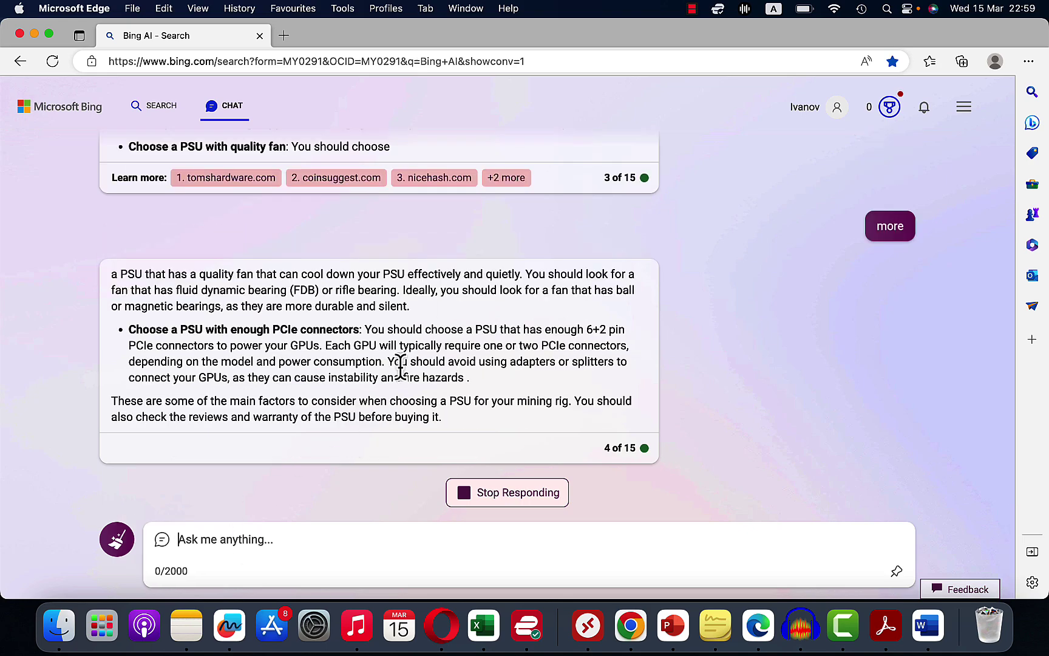
# - Copy the first part of Bing Chat's article, switch to Opera and replace the text in the Originality.AI scan with it
pyautogui.scroll(20, 401, 364)
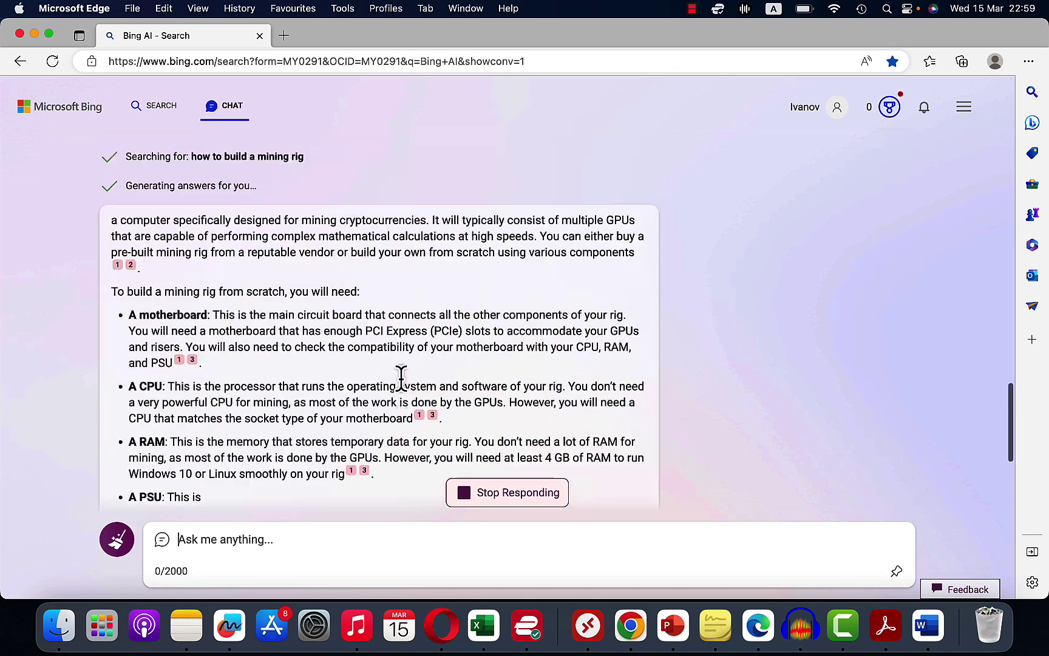
pyautogui.scroll(10, 401, 380)
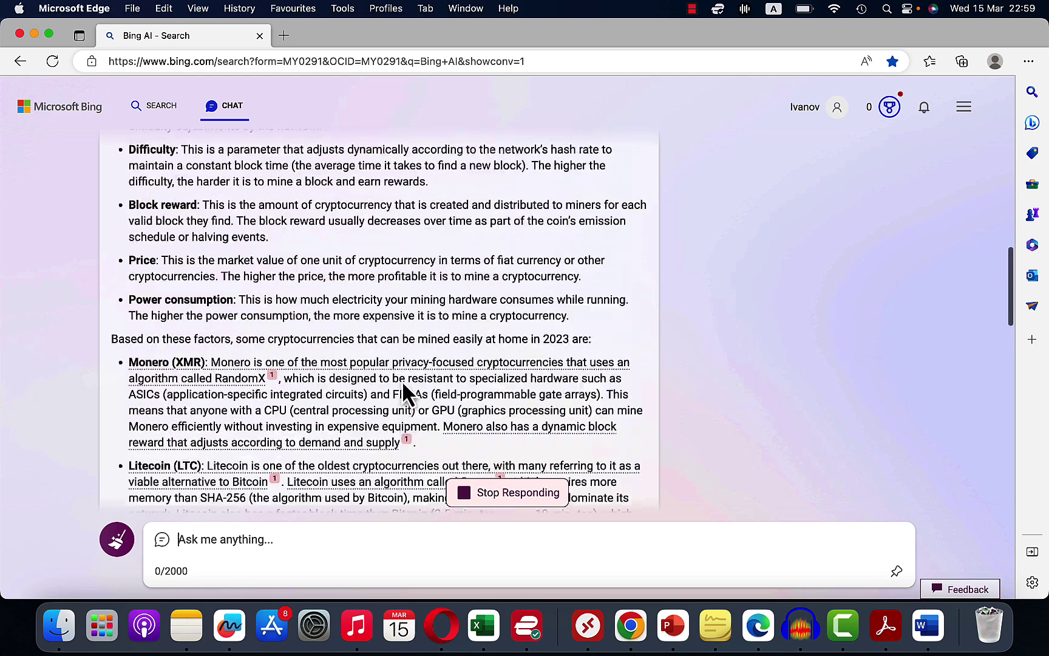
pyautogui.scroll(2, 312, 265)
pyautogui.click(312, 235)
pyautogui.press('cmd+a')
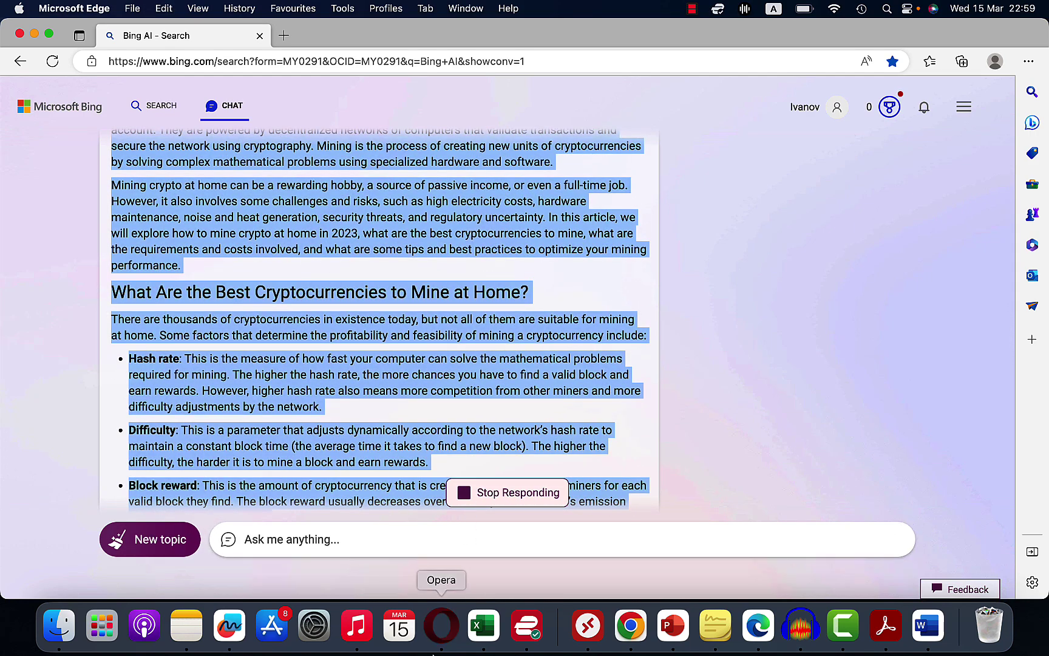
pyautogui.click(442, 625)
pyautogui.click(510, 12)
pyautogui.click(365, 330)
pyautogui.press('super+a')
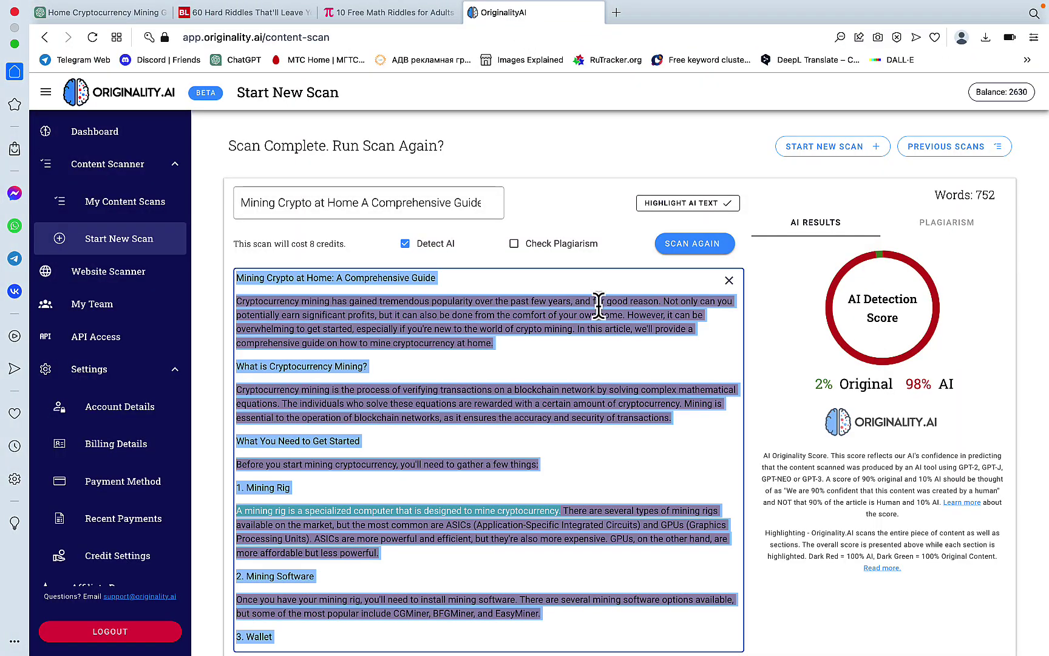
pyautogui.press('super+v')
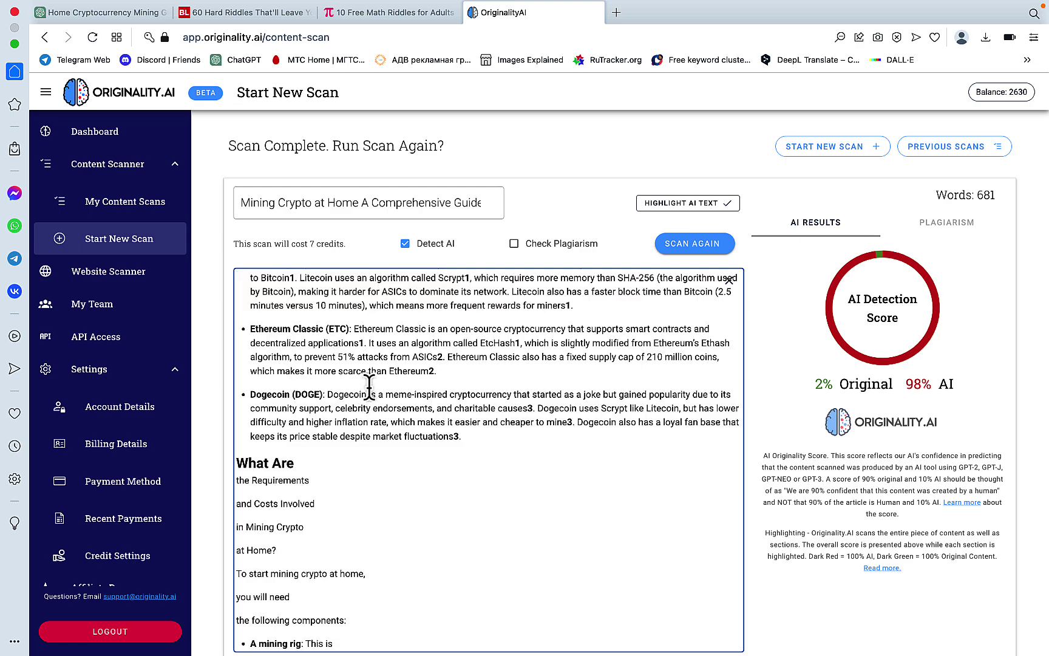
# - Remove the stray text and blank line above the "How to Mine Crypto at Home in 2023" heading in the pasted article
pyautogui.moveTo(549, 278); pyautogui.dragTo(242, 278)
pyautogui.press('BackSpace')
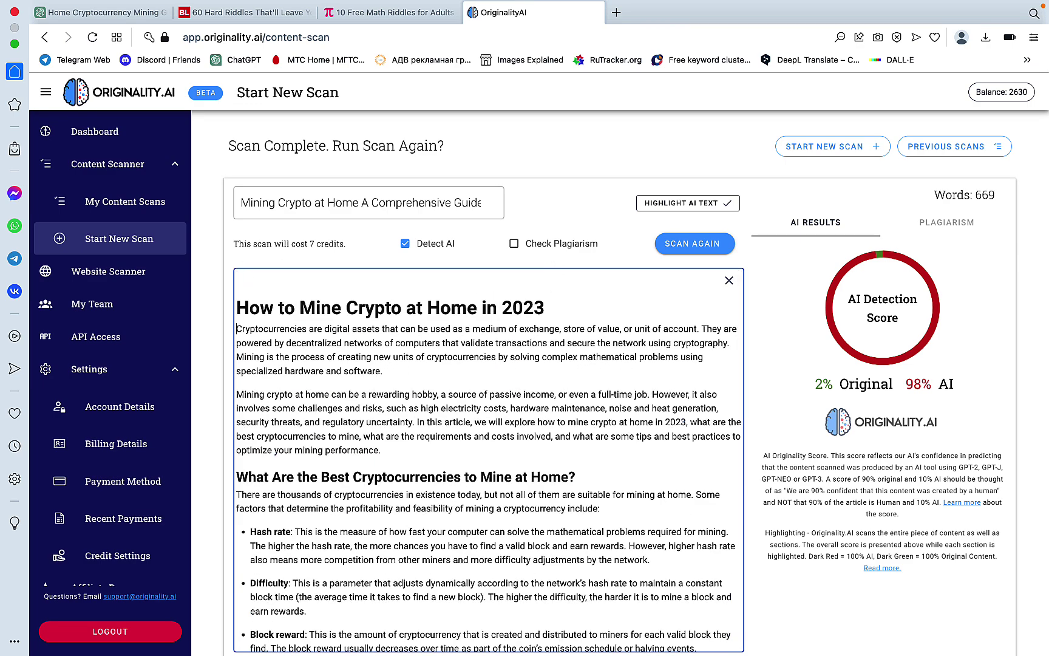
pyautogui.press('BackSpace')
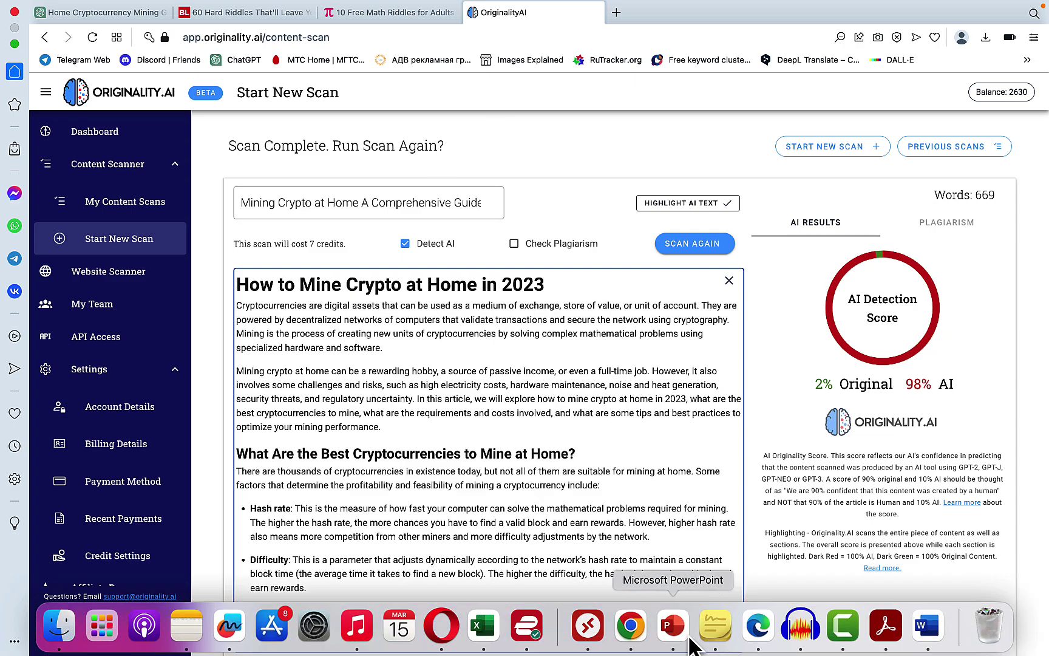
# - Copy Bing Chat's second reply from Microsoft Edge and append it in Opera after "A mining rig: This is" in the scan text
pyautogui.click(757, 625)
pyautogui.scroll(-15, 508, 352)
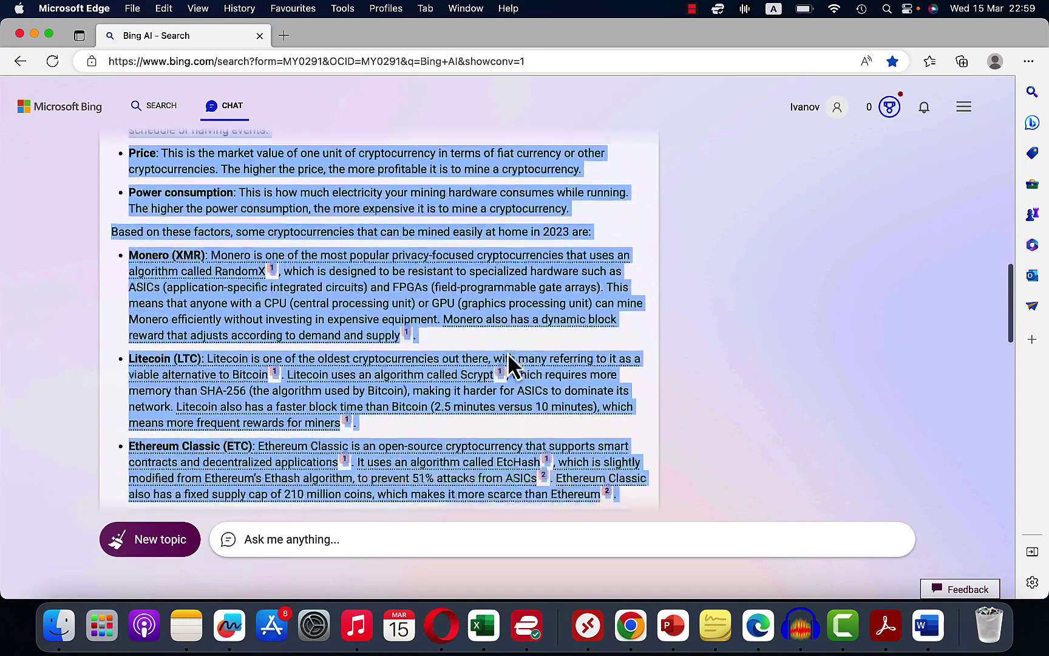
pyautogui.scroll(-5, 507, 352)
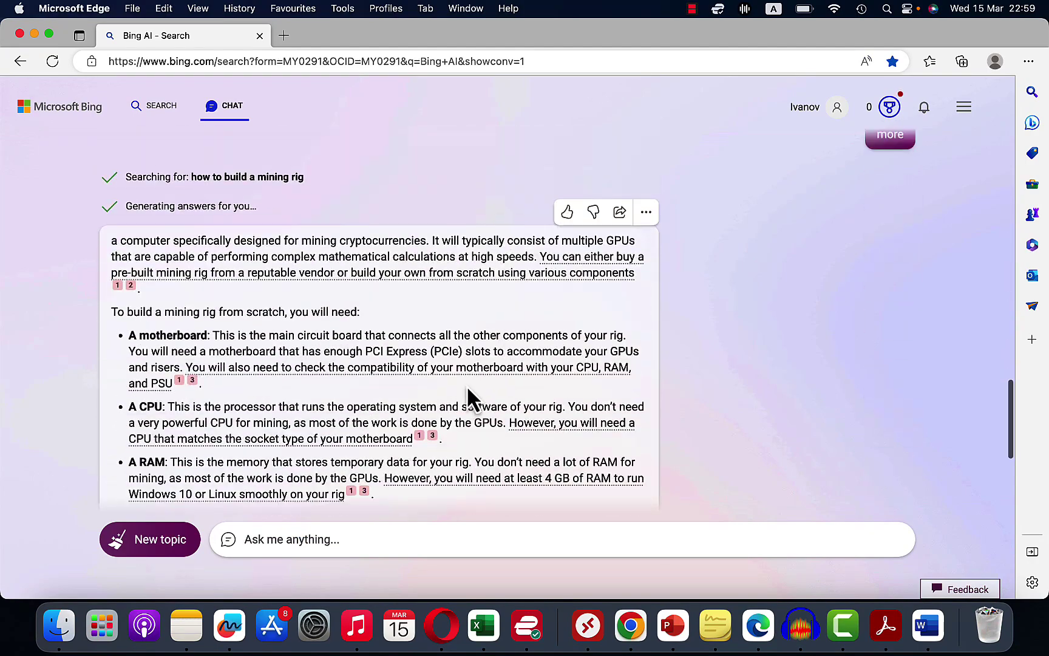
pyautogui.press('super+a')
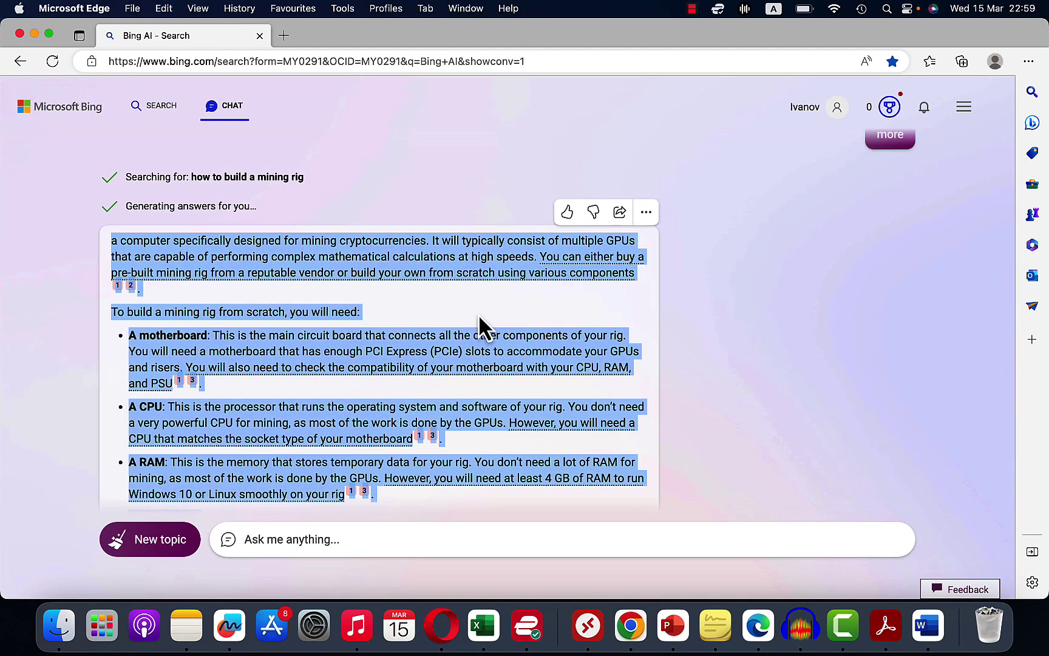
pyautogui.click(442, 626)
pyautogui.scroll(-10, 496, 474)
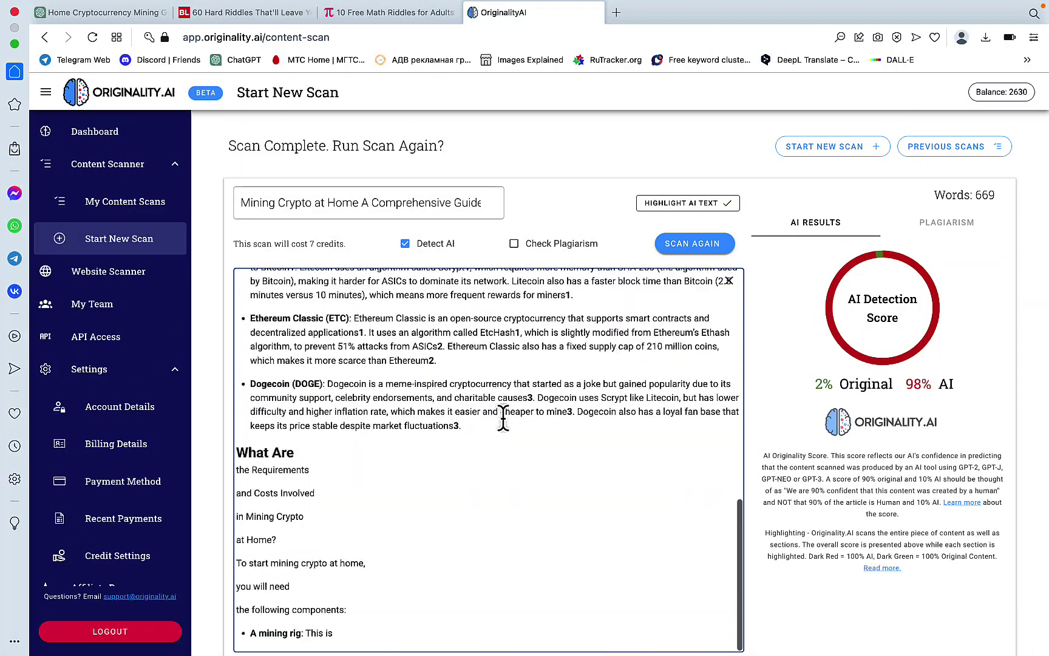
pyautogui.click(400, 632)
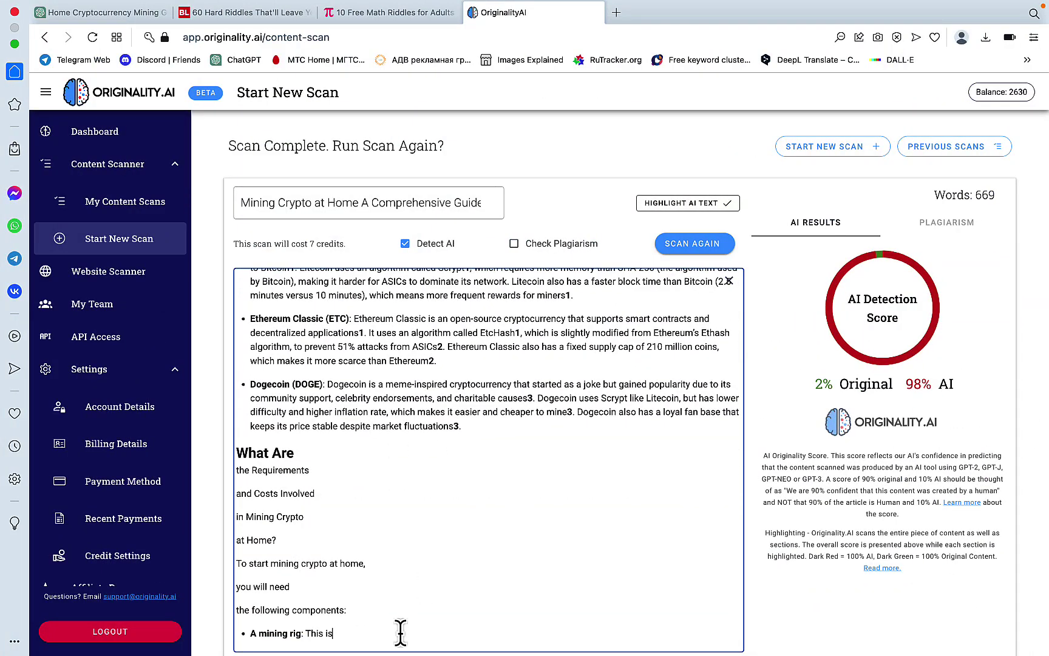
pyautogui.write('a computer specifically designed for mining cryptocurrencies. It will typically consist of multiple GPUs that are capable of performing complex mathematical calculations at high speeds. You can either buy a pre-built mining rig from a reputable vendor or build your own from scratch using various components12. To build a mining rig from scratch, you will need: A motherboard: This is the main circuit board that connects all the other components of your rig. You will need a motherboard that has enough PCI Express (PCIe) slots to accommodate your GPUs and risers. You will also need to check the compatibility of your motherboard with your CPU, RAM, and PSU13. A CPU: This is the processor that runs the operating system and software of your rig. You don’t need a very powerful CPU for mining, as most of the work is done by the GPUs. However, you will need a CPU that matches the socket type of your motherboard13. A RAM: This is the memory that stores temporary data for your rig. You don’t need a lot of RAM for mining, as most of the work is done by the GPUs. However, you will need at least 4 GB of RAM to run Windows 10 or Linux smoothly on your rig13. A PSU: This is')
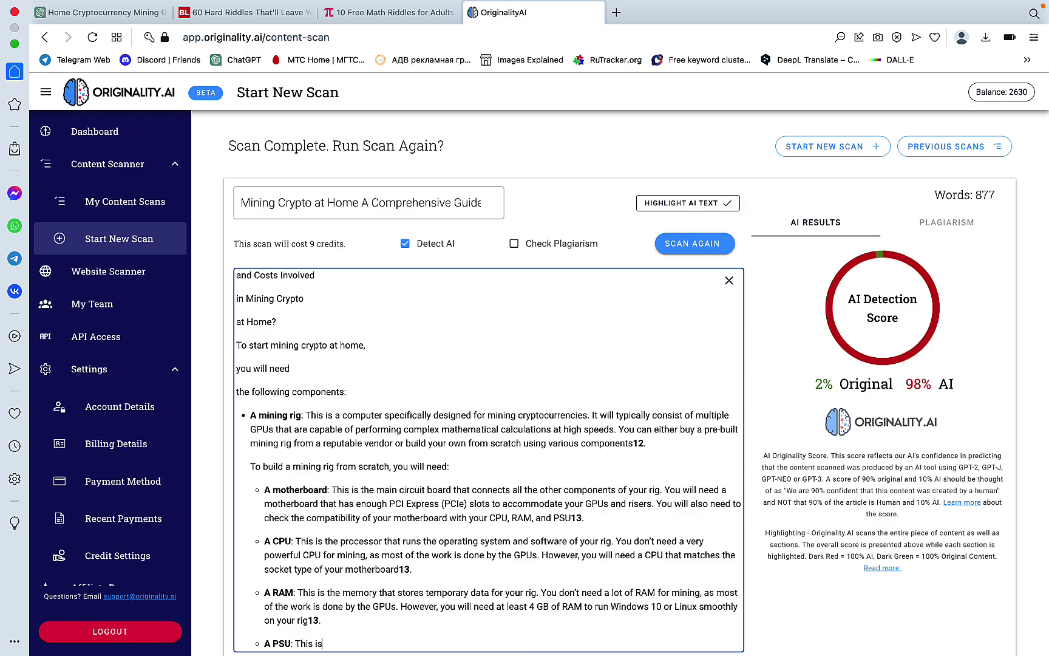
# - Copy Bing Chat's third reply about choosing a PSU from Microsoft Edge and append it in Opera after "A PSU: This is"
pyautogui.click(757, 625)
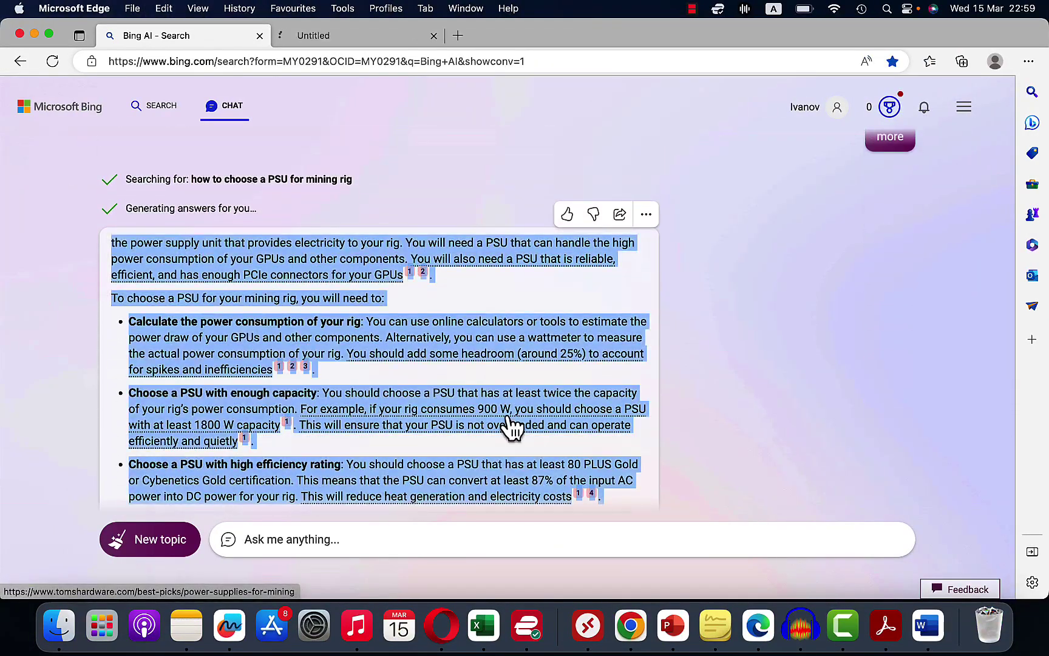
pyautogui.click(441, 625)
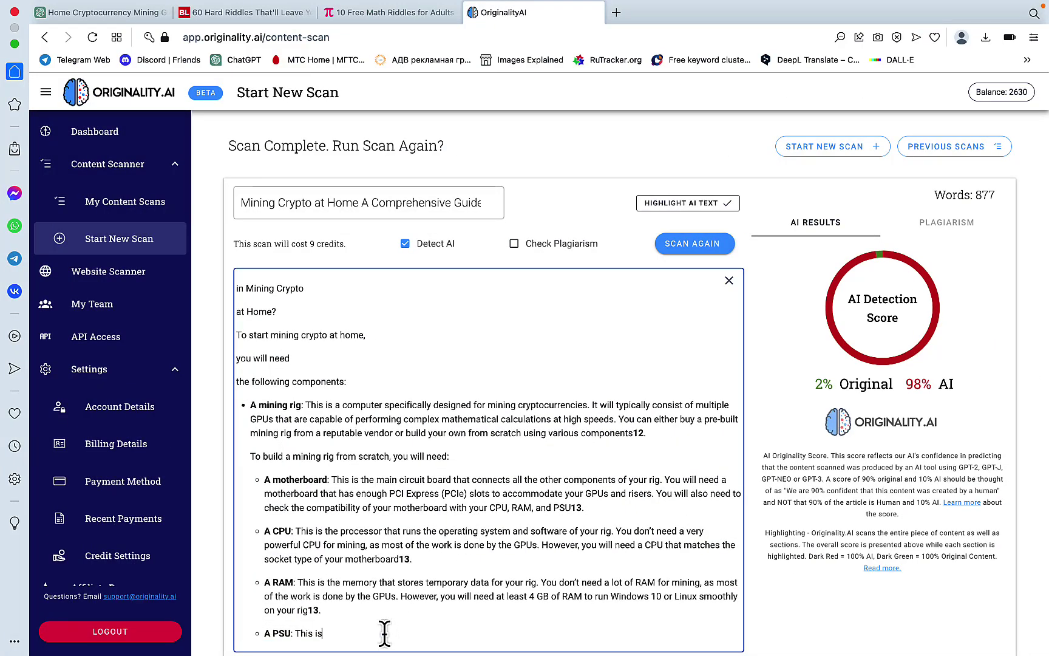
pyautogui.press('super+v')
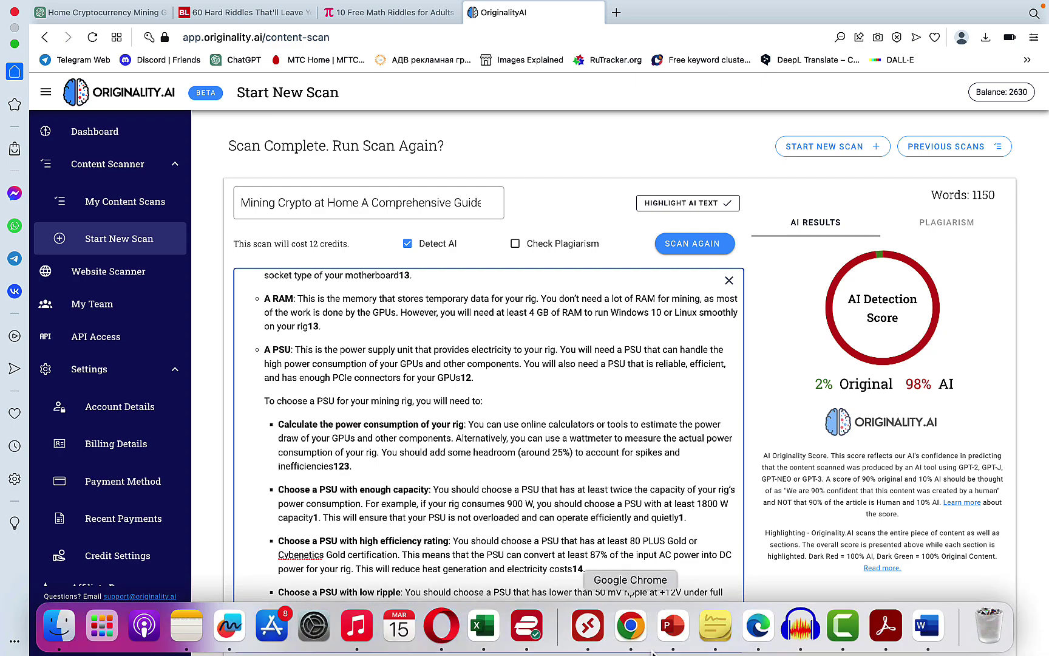
# - Copy Bing Chat's fourth reply from Microsoft Edge and append it in Opera after "Choose a PSU with quality fan: You should choose"
pyautogui.click(758, 626)
pyautogui.scroll(-5, 526, 442)
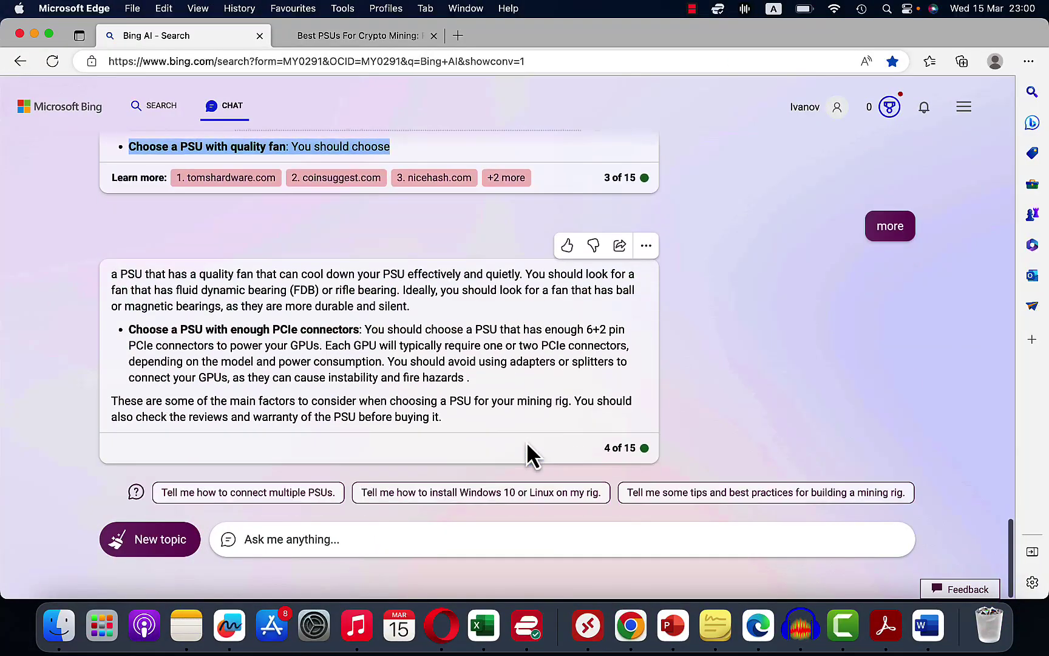
pyautogui.tripleClick(436, 370)
pyautogui.press('super+c')
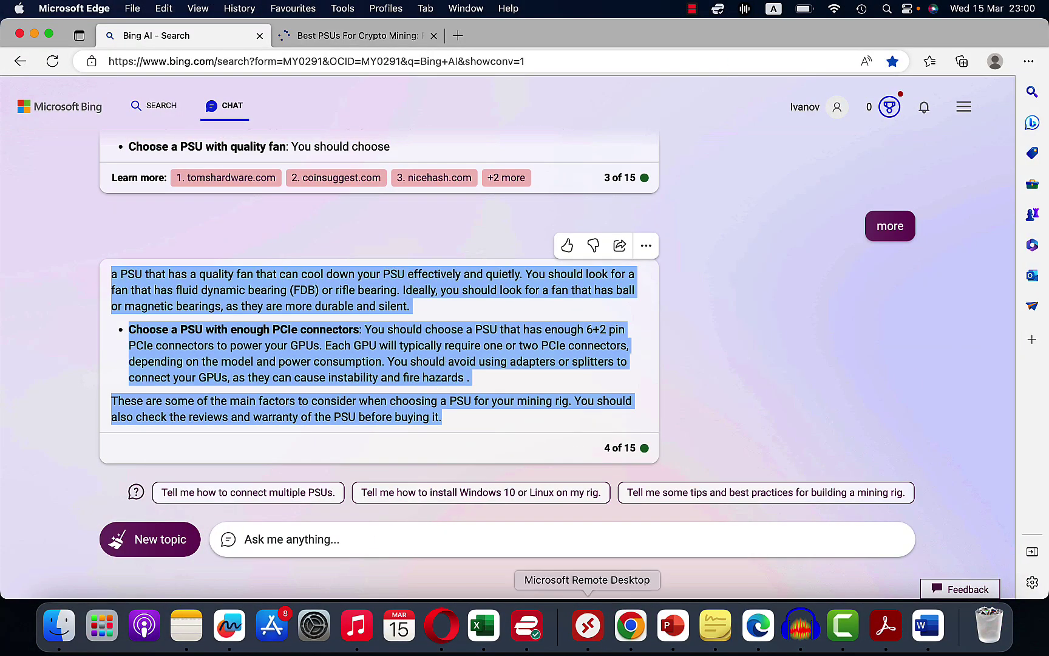
pyautogui.scroll(-4, 660, 462)
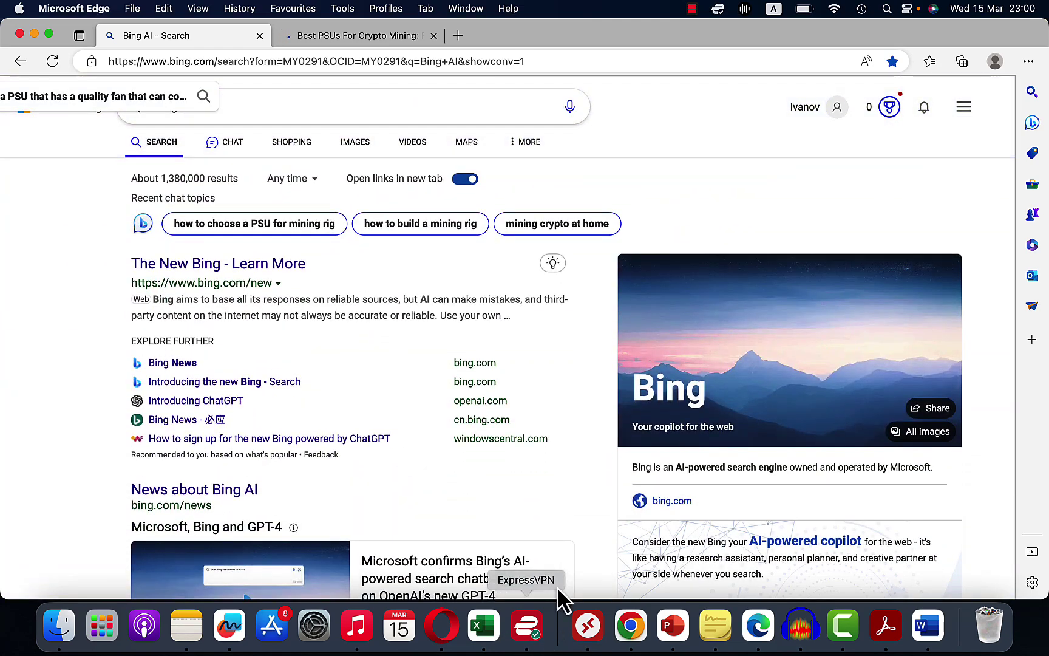
pyautogui.scroll(5, 599, 554)
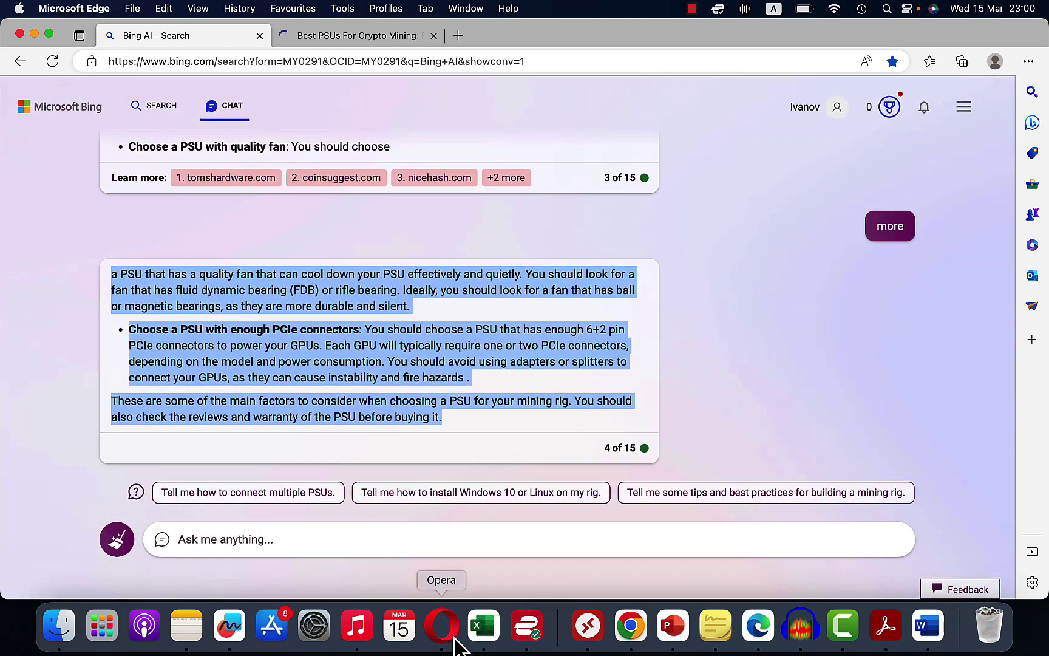
pyautogui.click(442, 625)
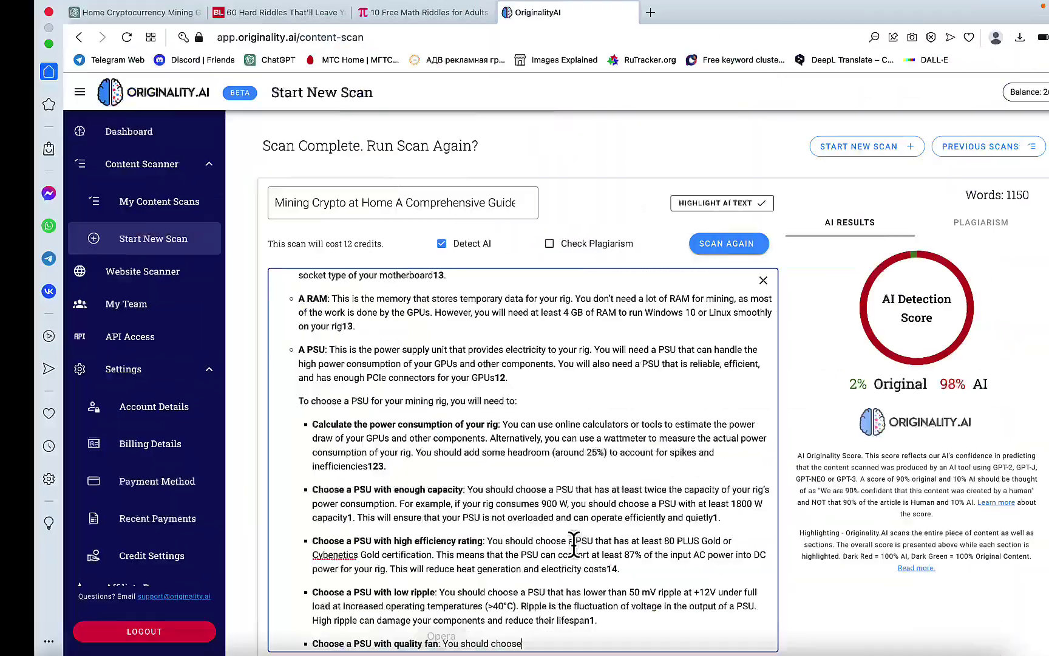
pyautogui.press('super+v')
# - Look over the assembled Bing Chat article and run the AI detection scan again
pyautogui.scroll(-1, 595, 553)
pyautogui.scroll(15, 595, 553)
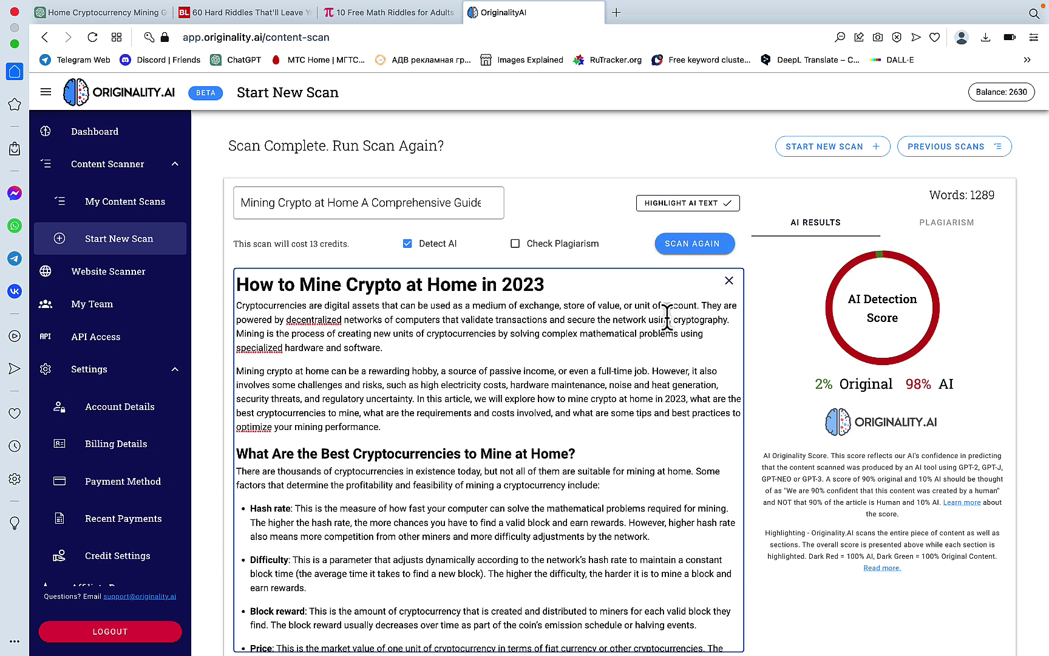
pyautogui.click(680, 245)
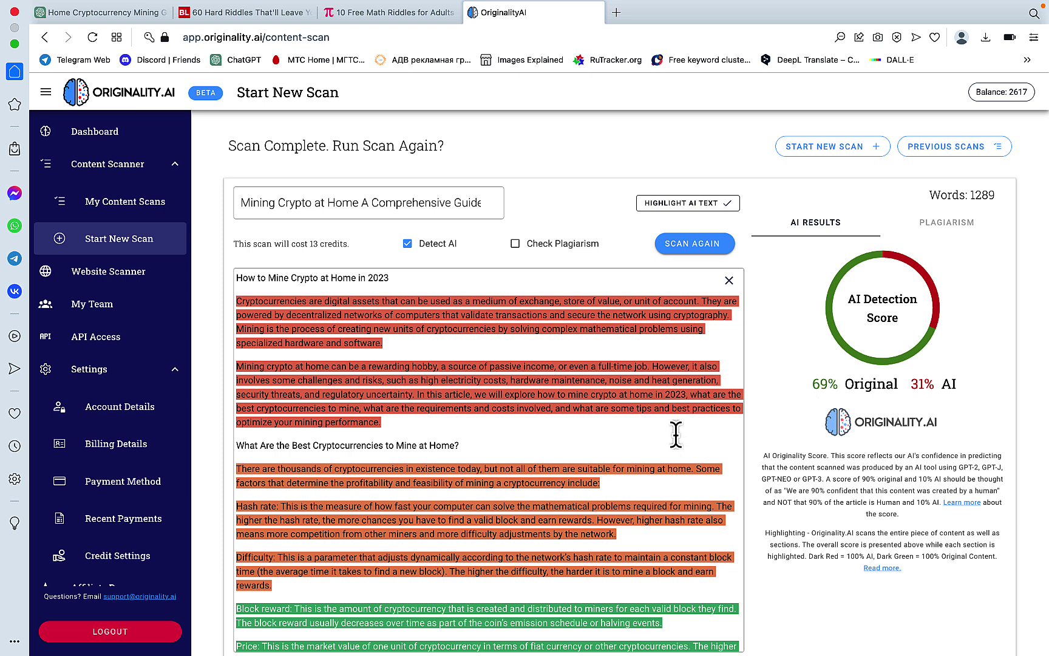
# - Return to the home cryptocurrency mining conversation in ChatGPT and send "more" to continue the article
pyautogui.moveTo(525, 653)
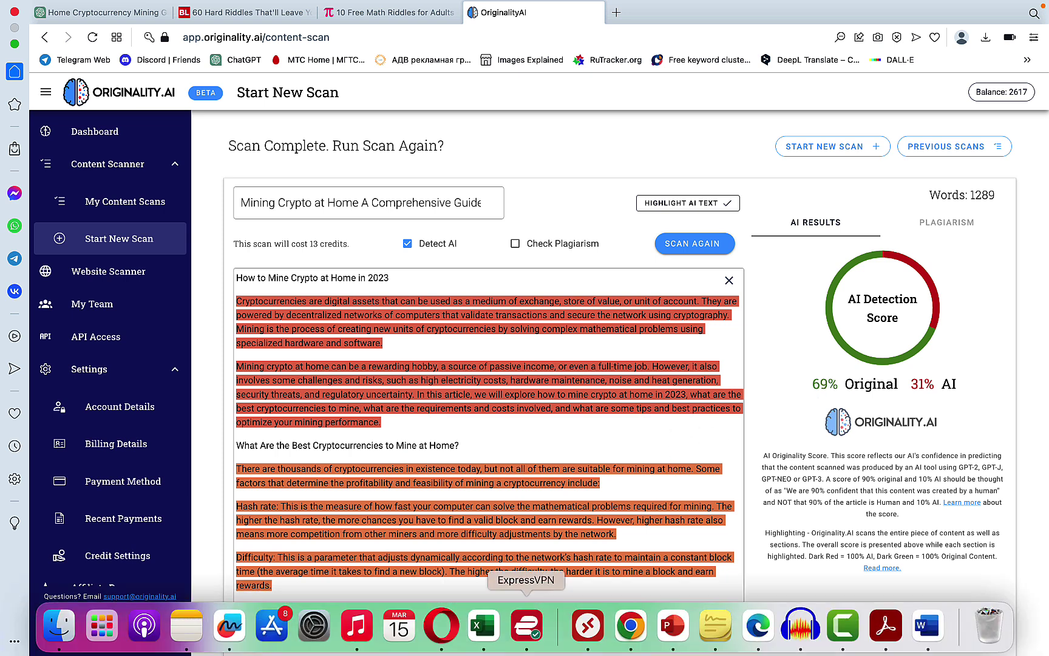
pyautogui.click(445, 640)
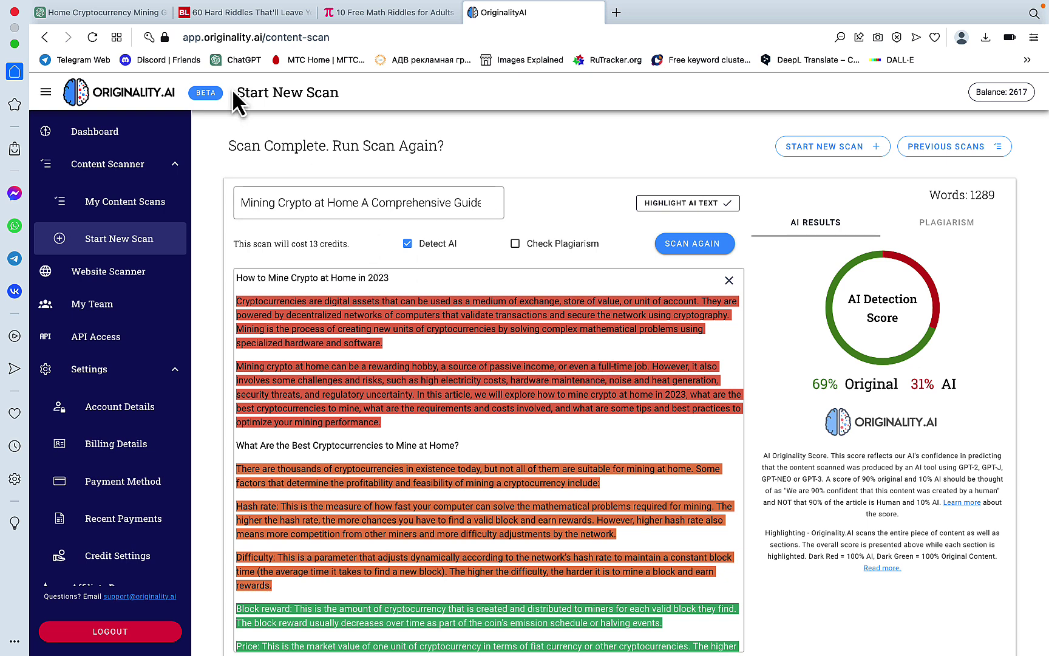
pyautogui.click(121, 12)
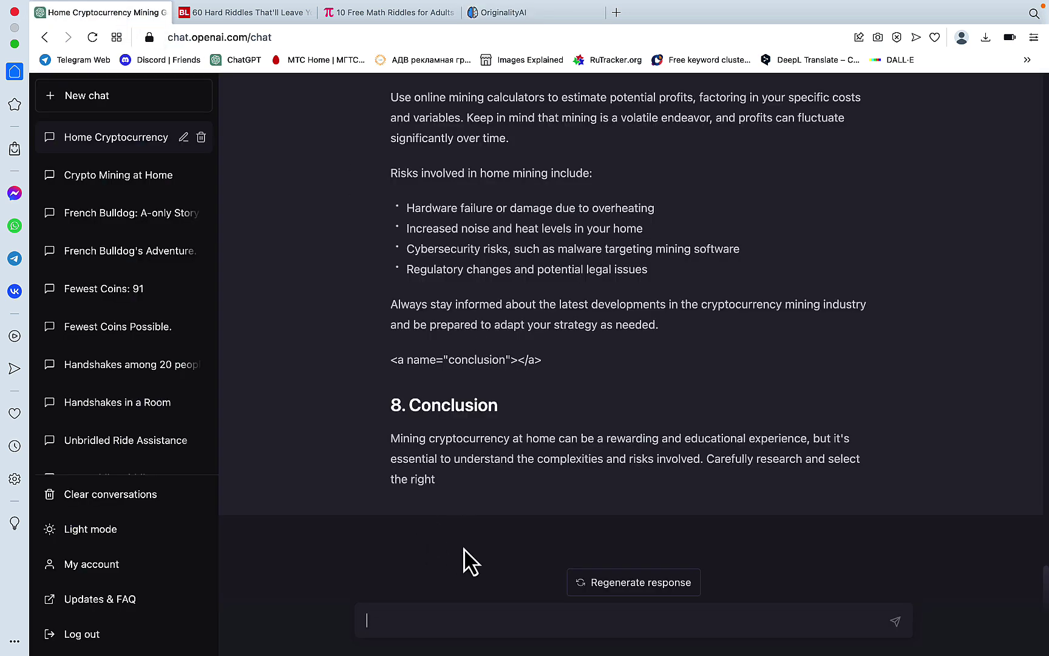
pyautogui.write('more')
pyautogui.press('Return')
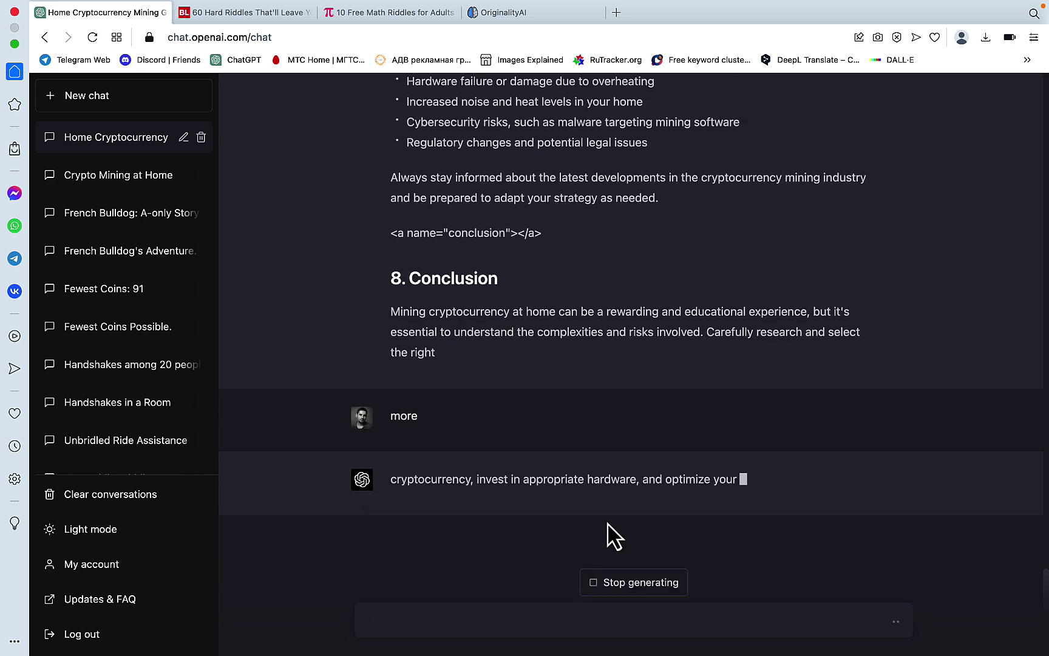
# - Copy the whole ChatGPT article from its title through the continuation and replace the Originality.AI scan text with it
pyautogui.scroll(10, 607, 519)
pyautogui.scroll(15, 607, 519)
pyautogui.scroll(2, 492, 284)
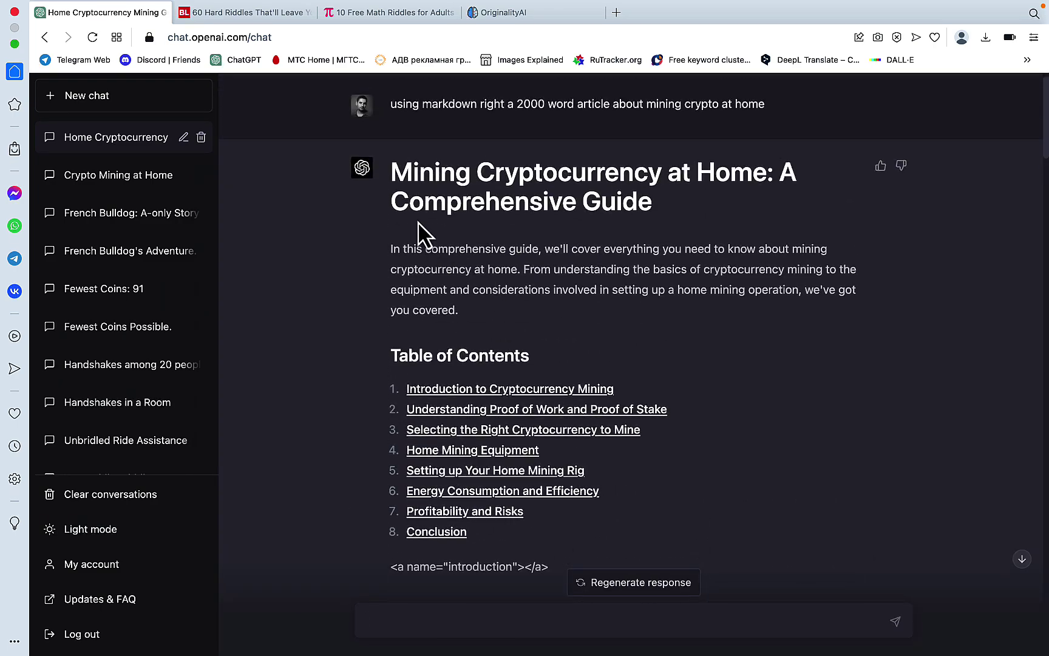
pyautogui.moveTo(390, 168); pyautogui.dragTo(516, 640)
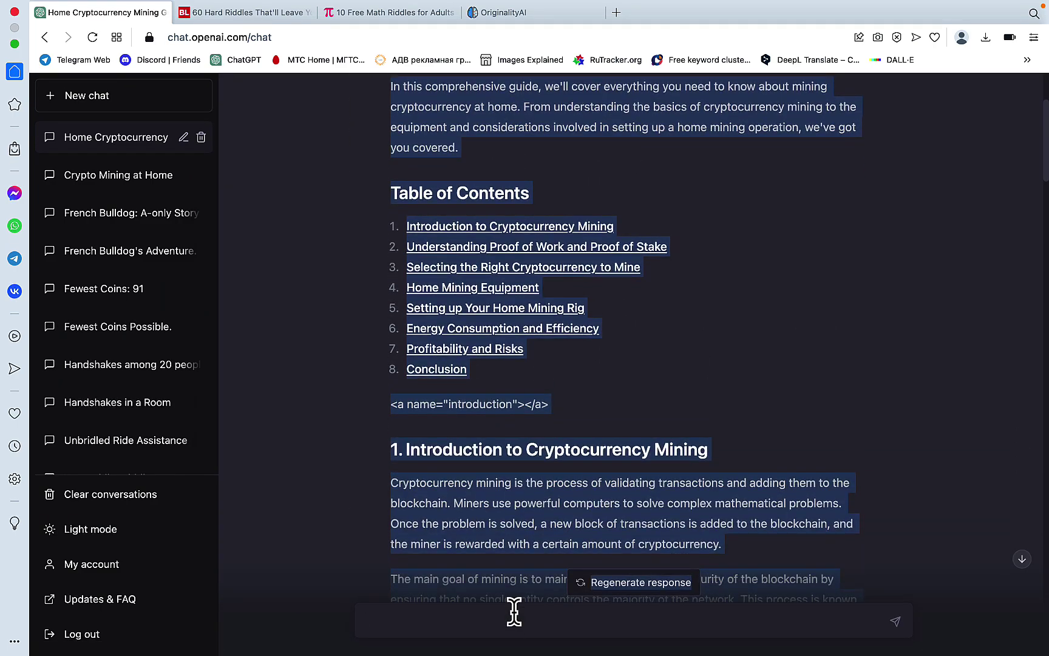
pyautogui.click(519, 20)
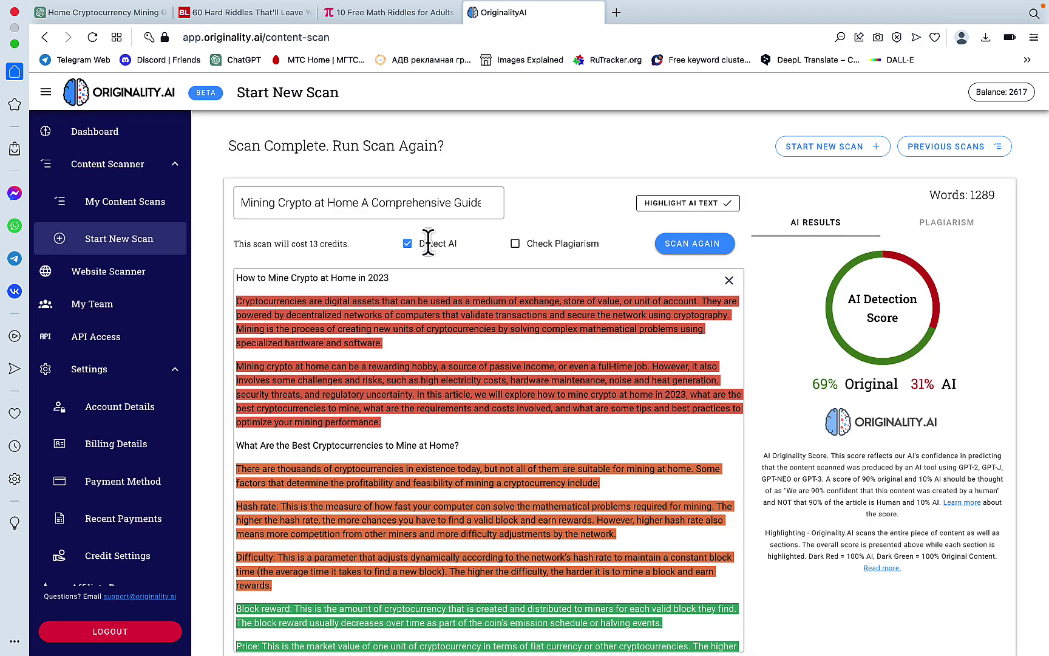
pyautogui.click(484, 445)
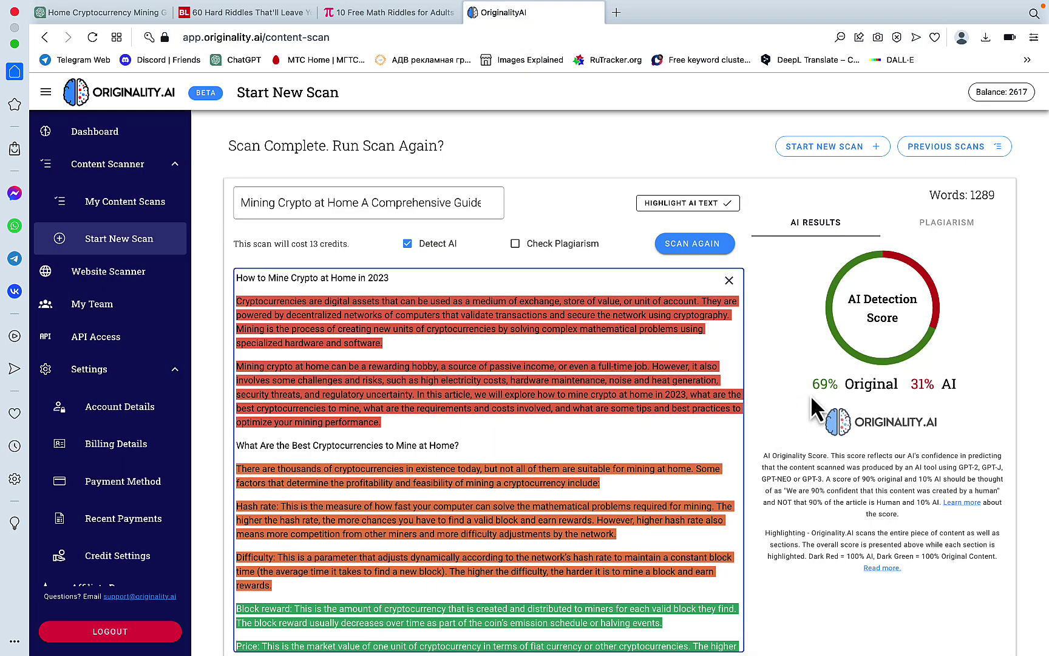
pyautogui.press('super+a')
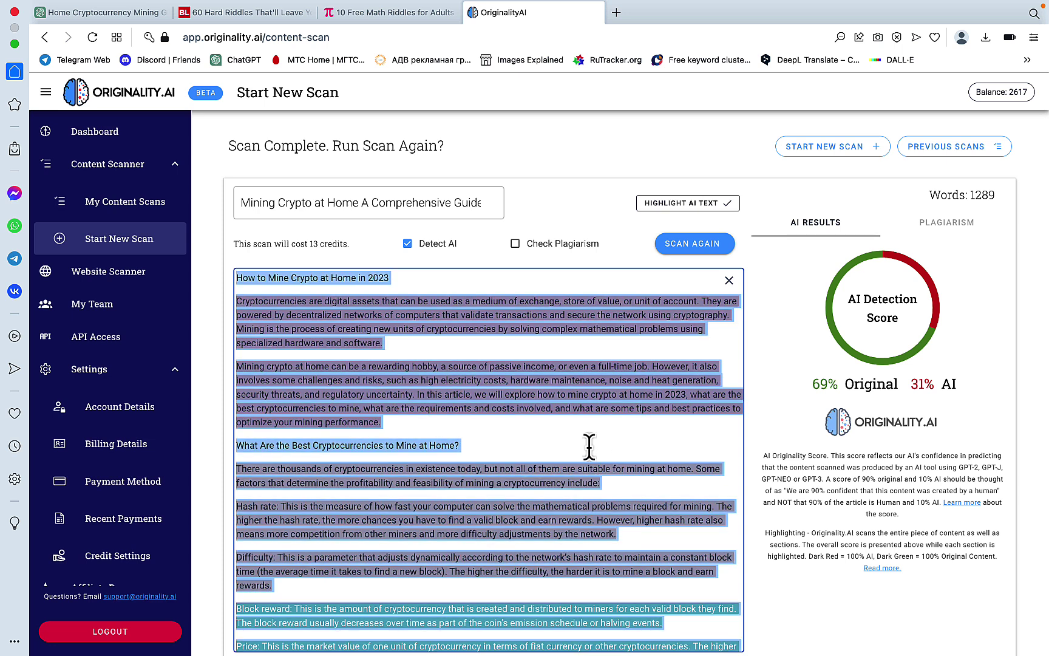
pyautogui.press('super+v')
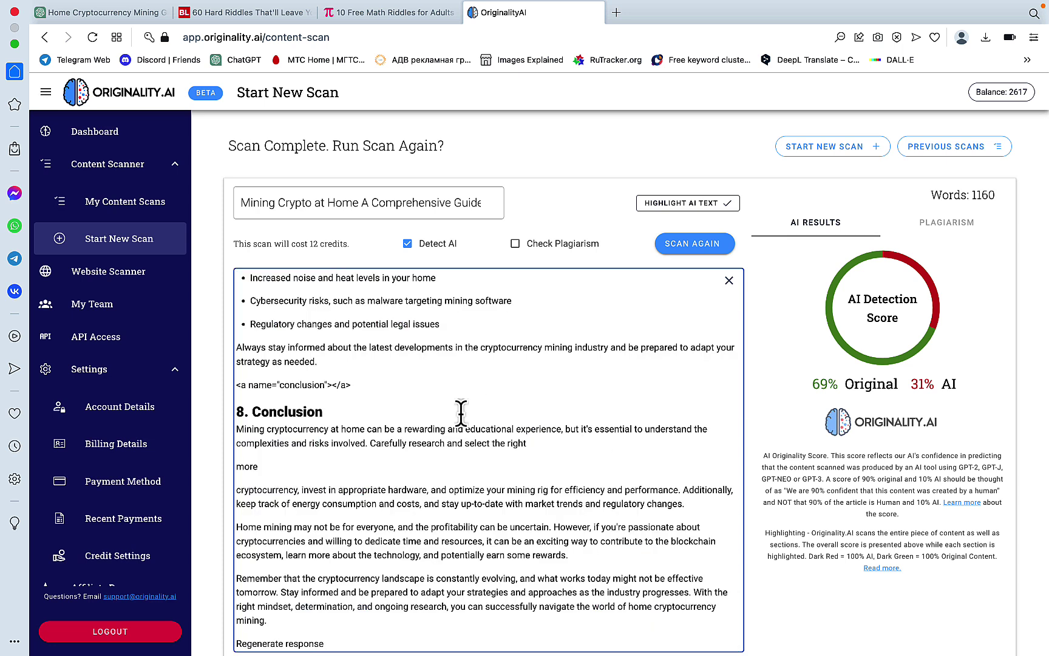
# - Delete the HTML anchor tags above the "8. Conclusion" and "7. Profitability and Risks" headings in the scan text
pyautogui.moveTo(381, 386); pyautogui.dragTo(237, 383)
pyautogui.press('BackSpace')
pyautogui.press('BackSpace')
pyautogui.scroll(1, 341, 388)
pyautogui.scroll(6, 341, 389)
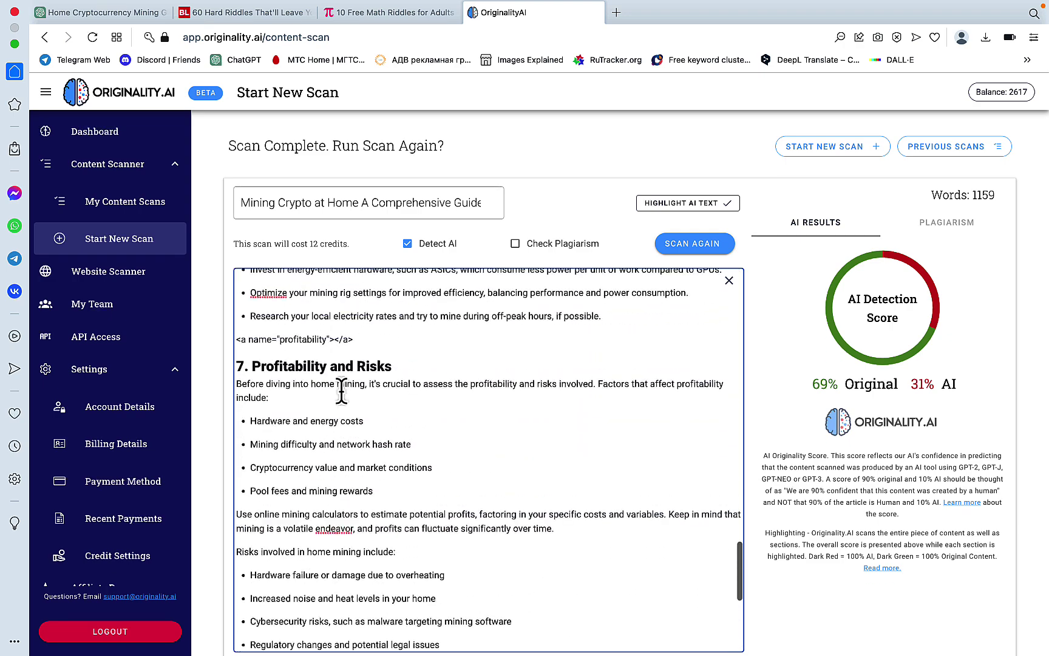
pyautogui.moveTo(354, 405); pyautogui.dragTo(235, 404)
pyautogui.press('BackSpace')
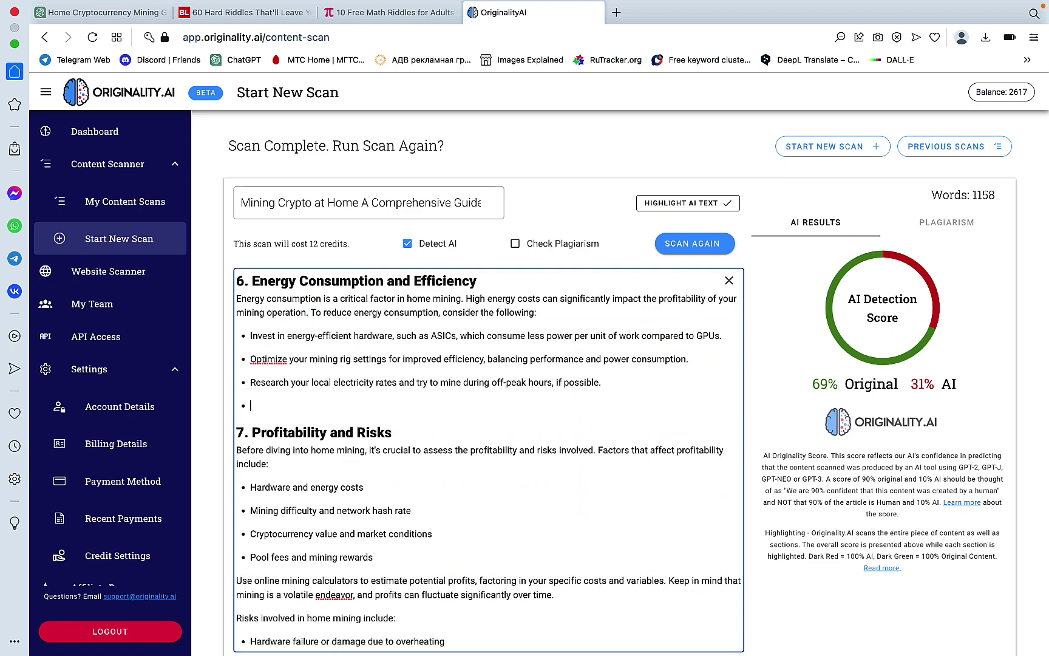
# - Delete the HTML anchor tags above the "6. Energy Consumption and Efficiency" and "5. Setting up Your Home Mining Rig" headings
pyautogui.scroll(1, 234, 403)
pyautogui.scroll(3, 311, 468)
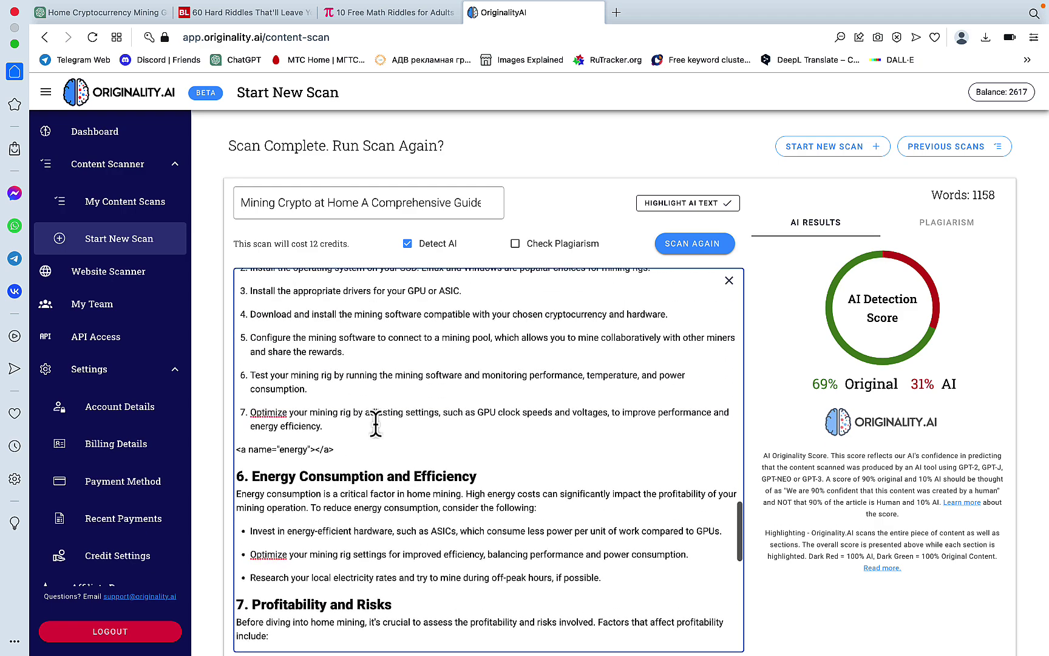
pyautogui.moveTo(335, 449); pyautogui.dragTo(236, 450)
pyautogui.press('BackSpace')
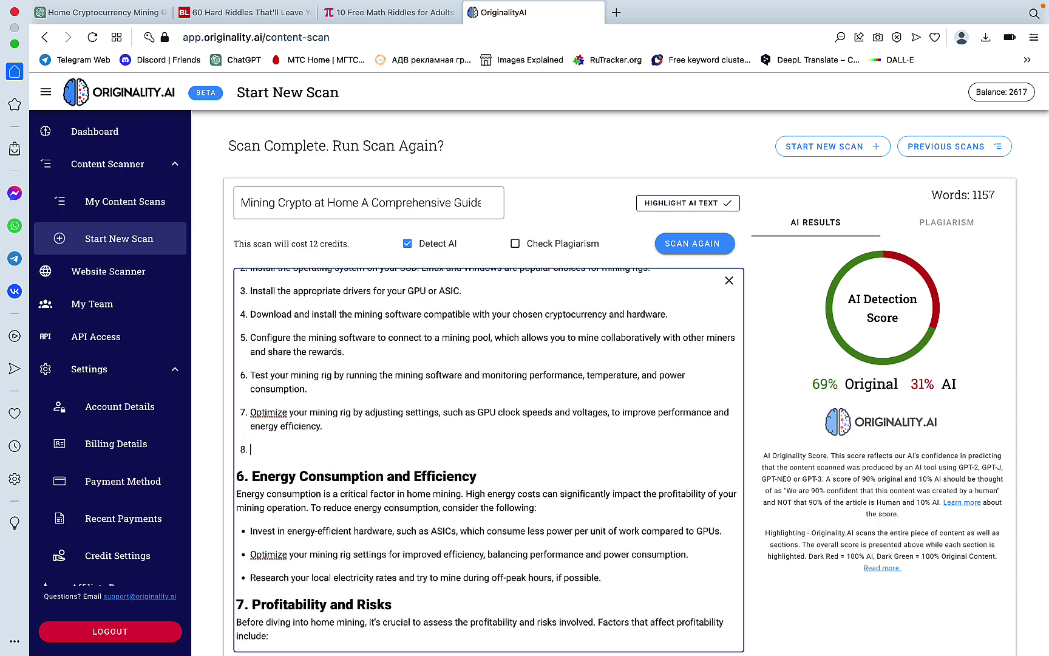
pyautogui.scroll(-2, 303, 474)
pyautogui.scroll(6, 340, 479)
pyautogui.moveTo(329, 492); pyautogui.dragTo(235, 492)
pyautogui.press('BackSpace')
pyautogui.scroll(5, 236, 492)
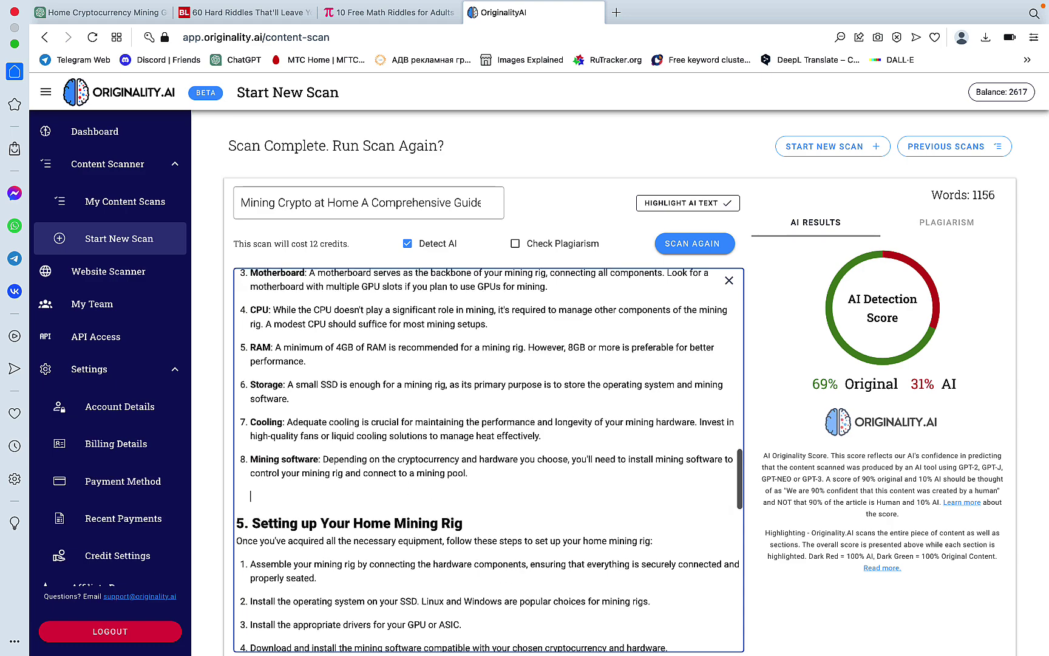
# - Remove the stray gap after the Mining hardware item and the anchor tag above "4. Home Mining Equipment"
pyautogui.scroll(3, 289, 485)
pyautogui.moveTo(268, 469); pyautogui.dragTo(214, 473)
pyautogui.press('BackSpace')
pyautogui.press('BackSpace')
pyautogui.press('BackSpace')
pyautogui.press('BackSpace')
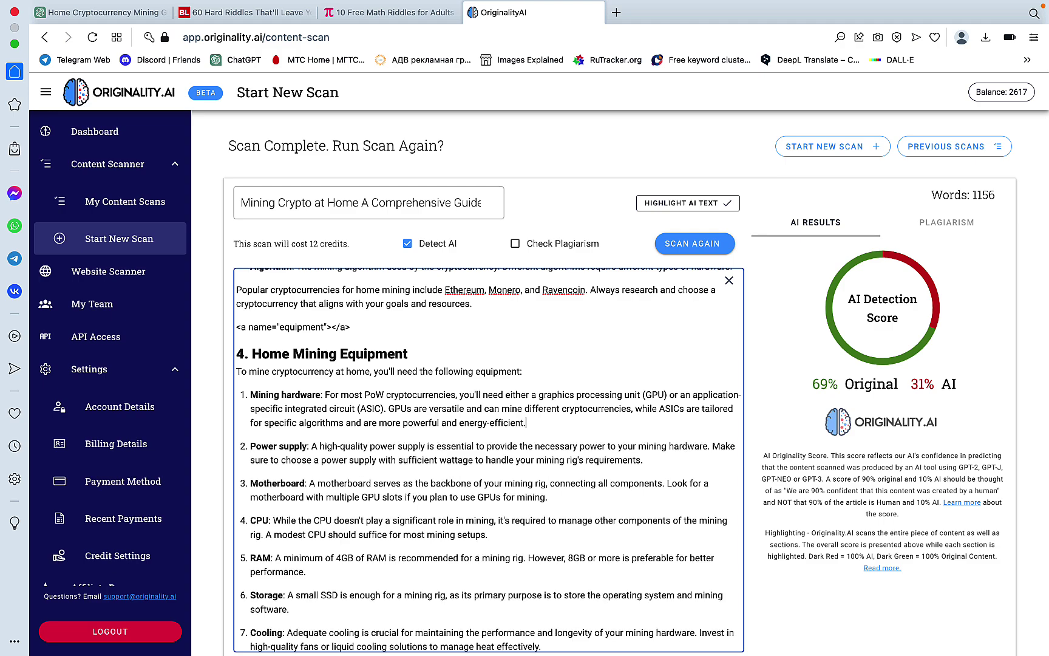
pyautogui.scroll(3, 366, 451)
pyautogui.moveTo(351, 472); pyautogui.dragTo(226, 477)
pyautogui.press('BackSpace')
pyautogui.press('BackSpace')
# - Delete the anchor tags above "3. Selecting the Right Cryptocurrency to Mine" and "2. Understanding Proof of Work and Proof of Stake"
pyautogui.scroll(3, 400, 452)
pyautogui.scroll(4, 400, 452)
pyautogui.moveTo(355, 509); pyautogui.dragTo(241, 510)
pyautogui.press('BackSpace')
pyautogui.press('BackSpace')
pyautogui.press('BackSpace')
pyautogui.scroll(4, 303, 480)
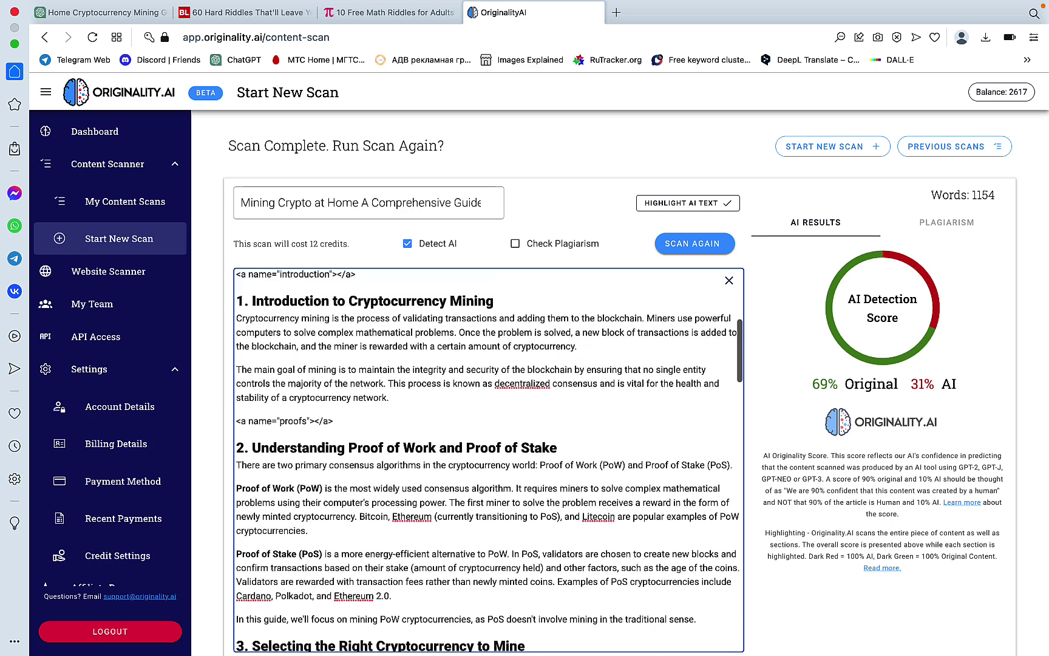
pyautogui.click(344, 461)
pyautogui.moveTo(343, 461); pyautogui.dragTo(234, 462)
pyautogui.press('BackSpace')
pyautogui.press('BackSpace')
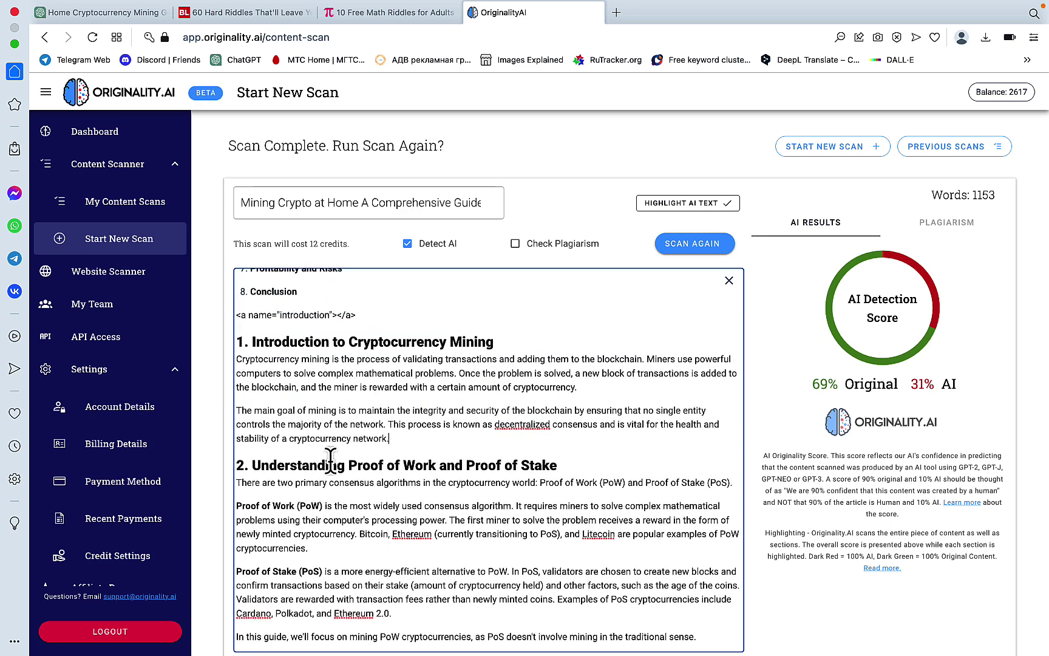
# - Delete the whole Table of Contents together with the introduction anchor tag from the scan text
pyautogui.scroll(5, 353, 473)
pyautogui.moveTo(354, 474); pyautogui.dragTo(230, 367)
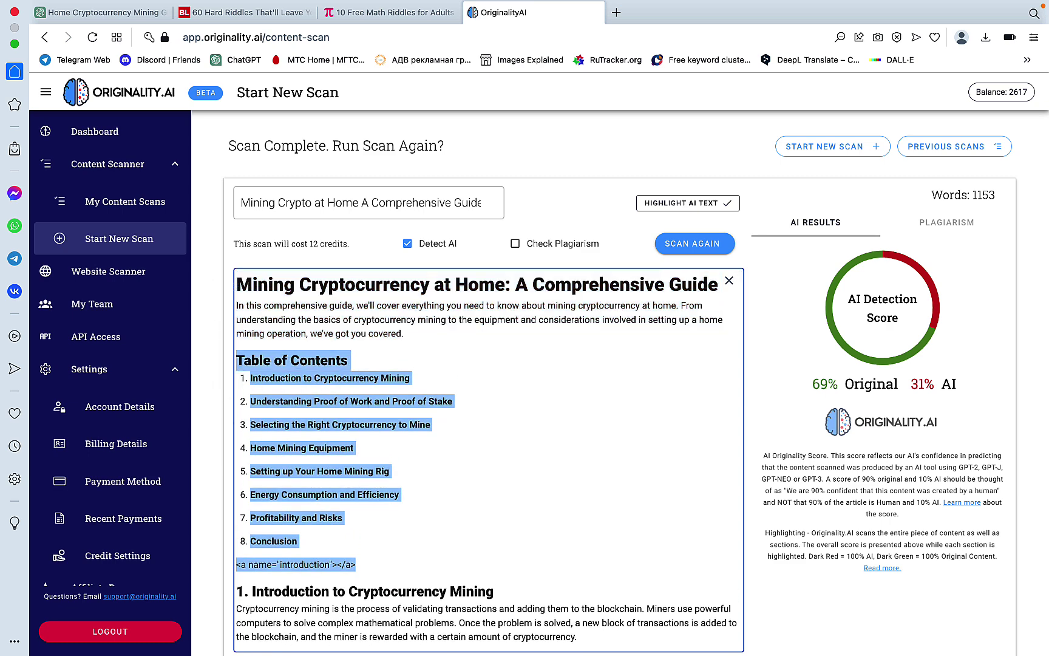
pyautogui.press('BackSpace')
pyautogui.press('BackSpace')
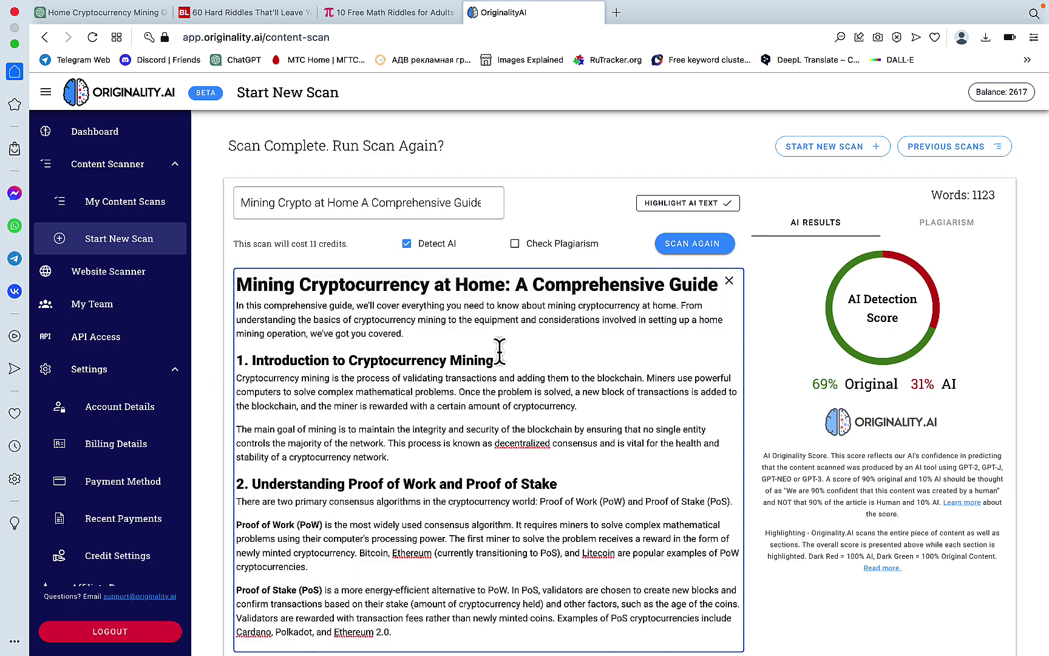
# - Run the AI detection scan again on the cleaned ChatGPT article and look over the highlighted text
pyautogui.click(674, 244)
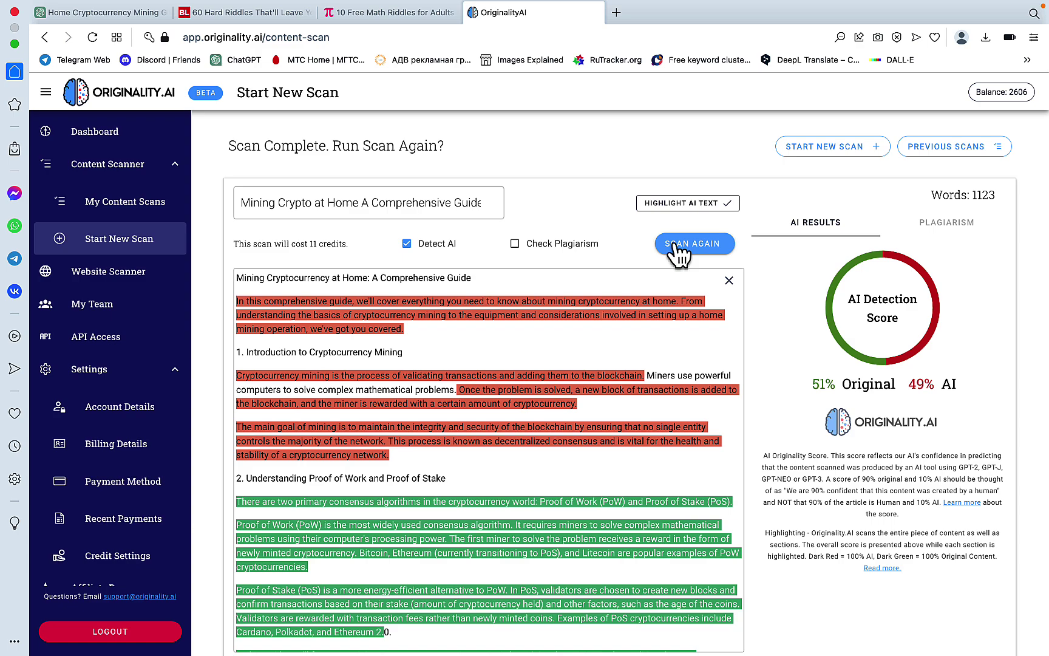
pyautogui.scroll(-15, 560, 395)
pyautogui.scroll(-5, 559, 394)
pyautogui.scroll(20, 560, 394)
# - Start a new ChatGPT conversation, and find and open Google Scholar in a separate browser tab
pyautogui.click(124, 13)
pyautogui.click(116, 108)
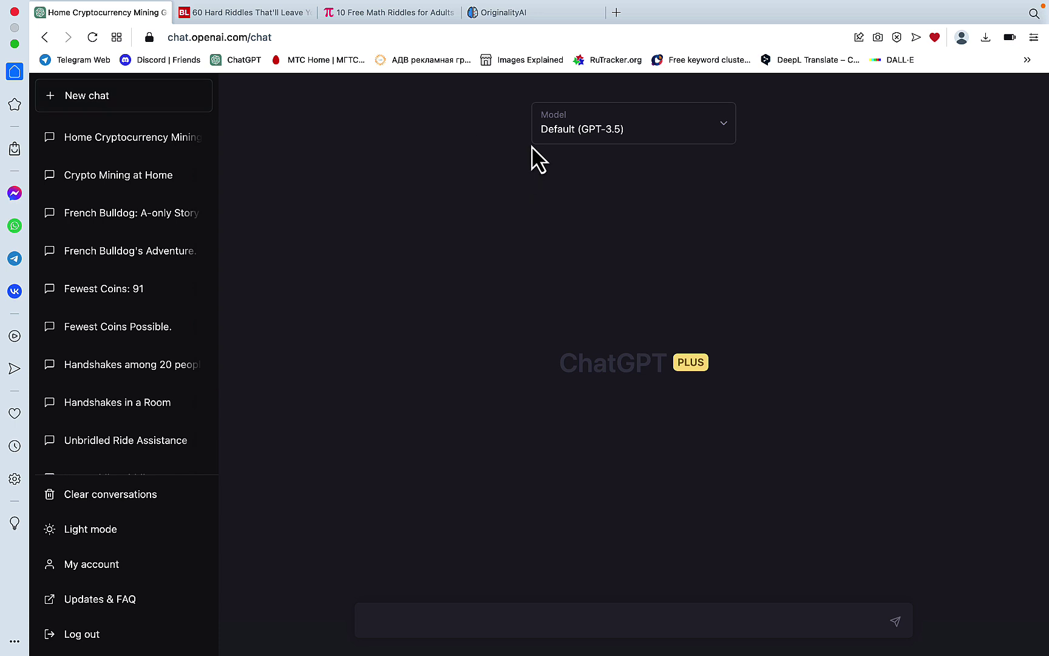
pyautogui.click(616, 13)
pyautogui.write('googlw scholar')
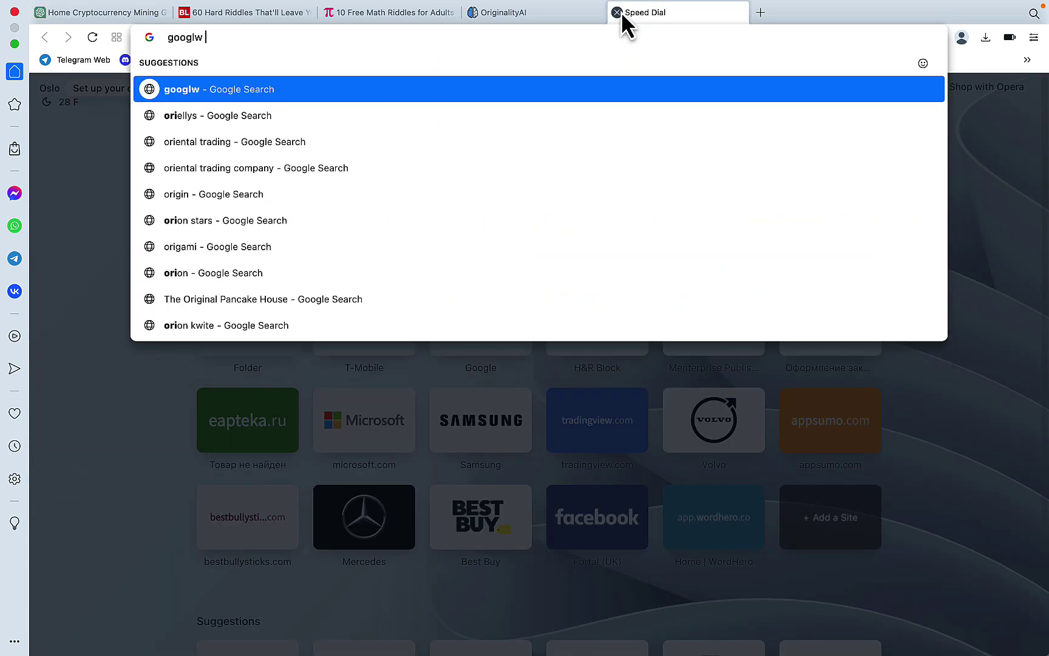
pyautogui.press('Return')
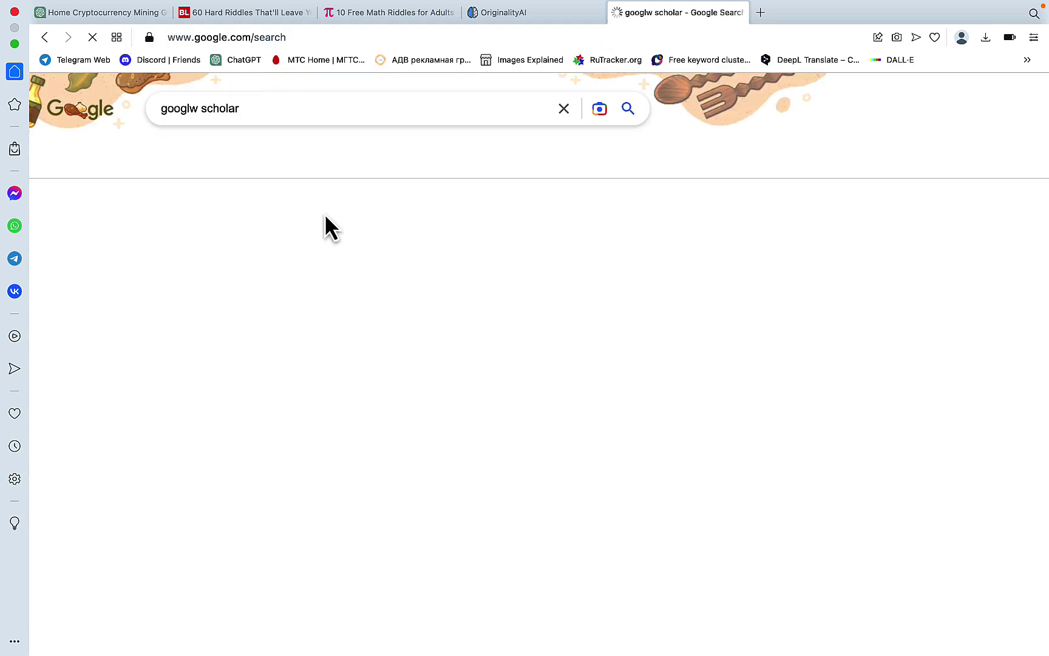
pyautogui.click(229, 311)
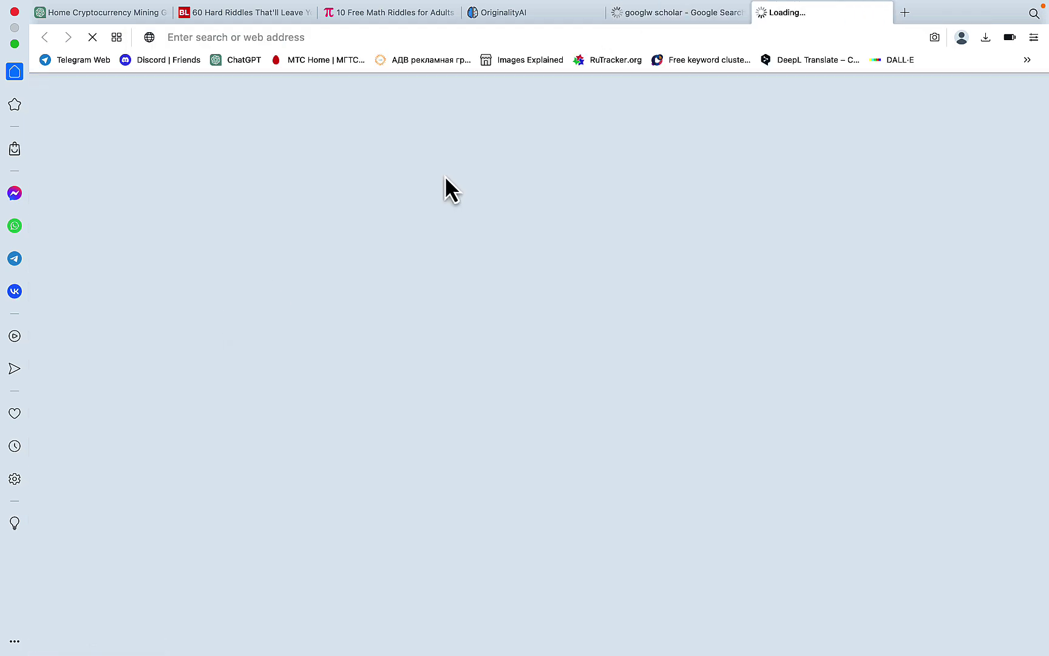
pyautogui.click(616, 12)
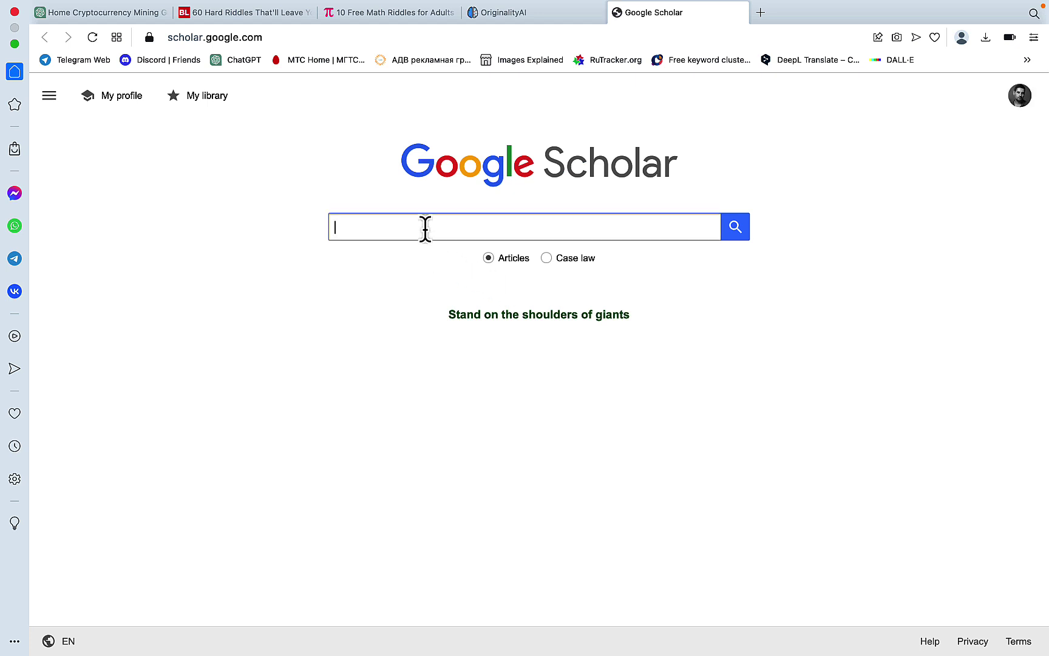
# - Search Google Scholar for "image processing and recognition"
pyautogui.write('N')
pyautogui.write('image')
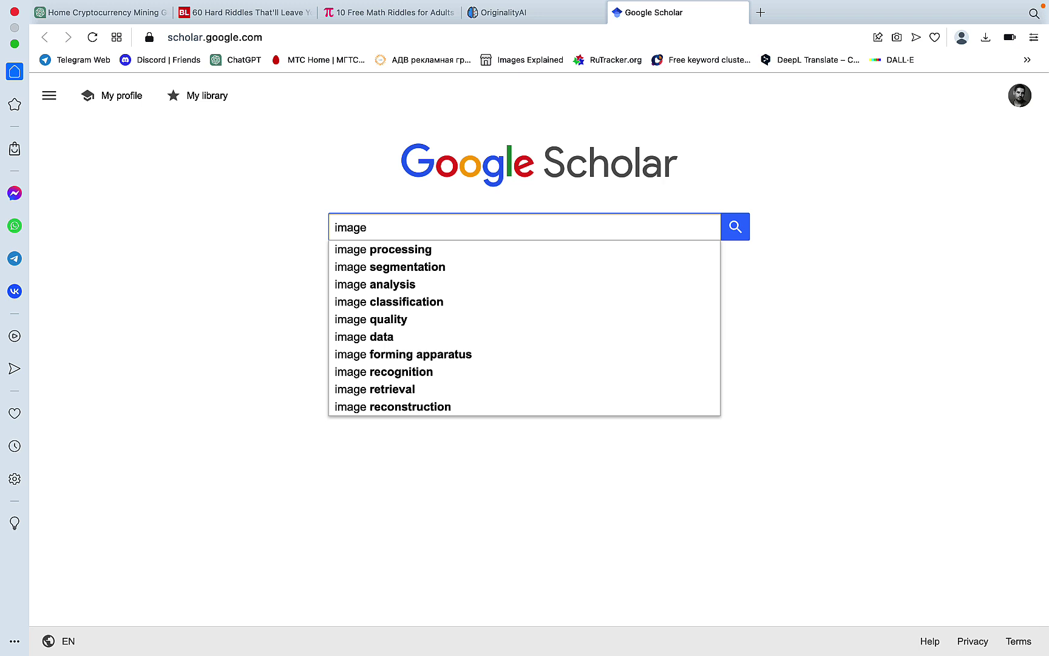
pyautogui.press('Down')
pyautogui.write('and re')
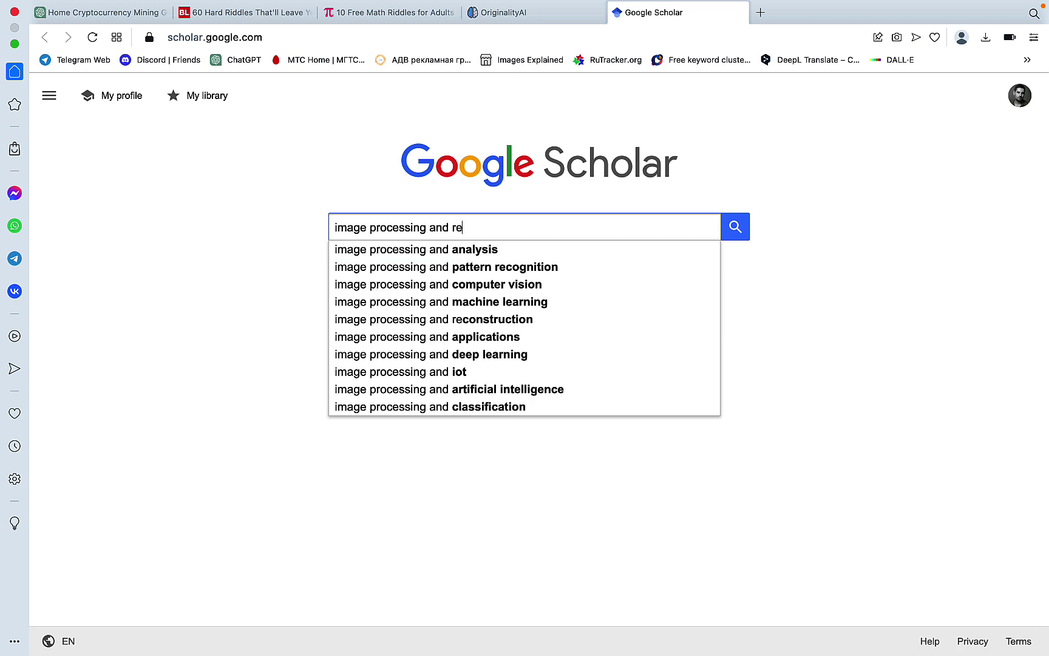
pyautogui.write('cognition')
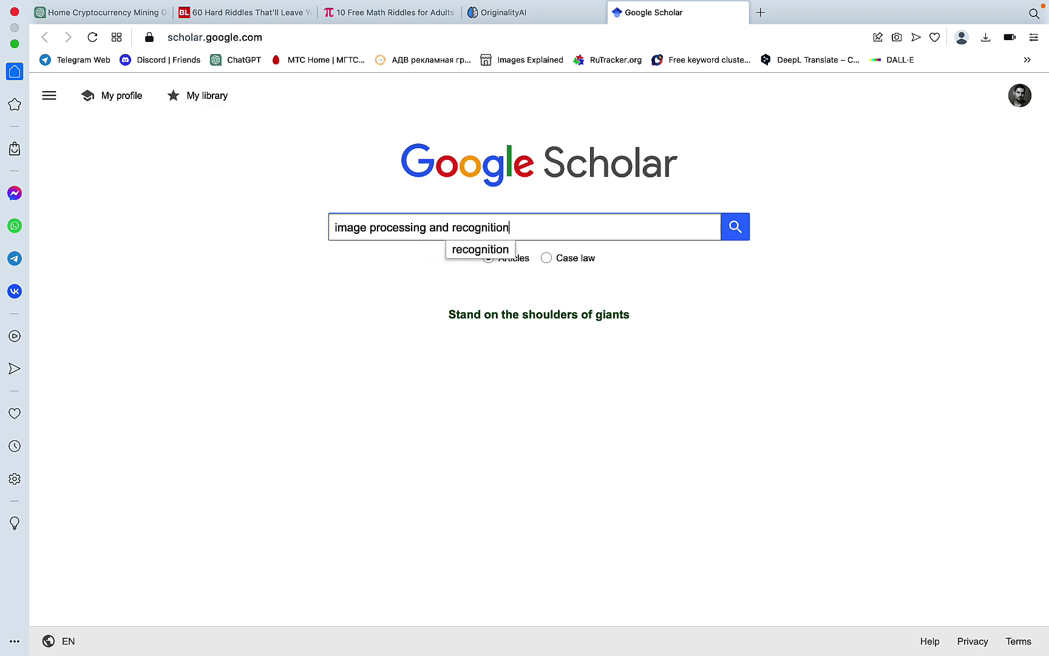
pyautogui.press('Return')
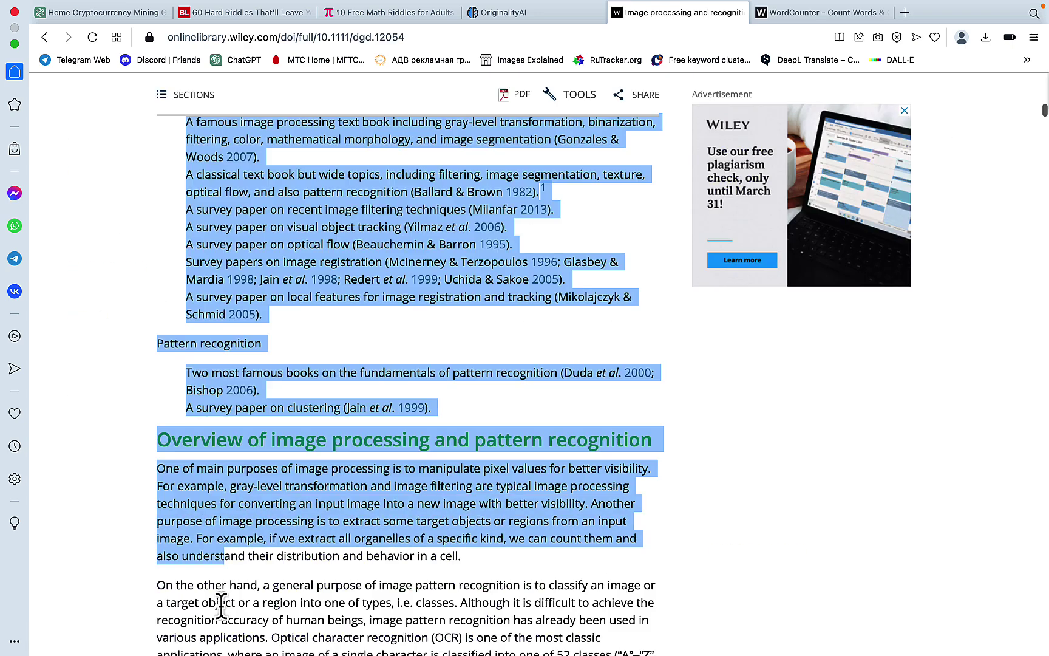
# - Copy the Wiley article's text through the paragraph just before Table 1 and return to the new ChatGPT conversation
pyautogui.moveTo(218, 604); pyautogui.dragTo(563, 418)
pyautogui.press('super+c')
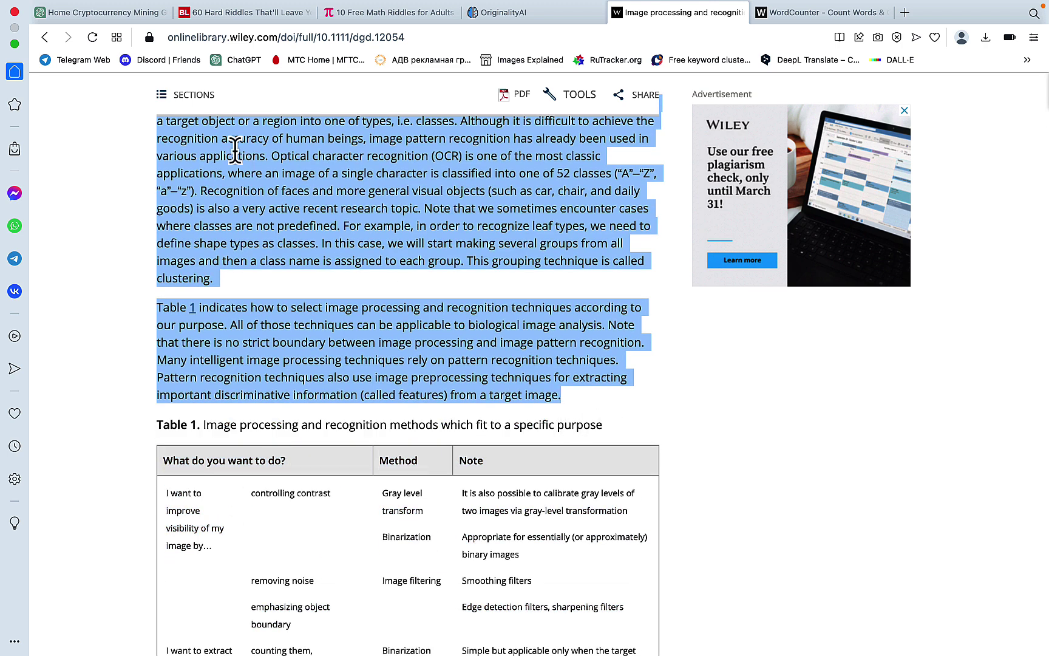
pyautogui.click(97, 30)
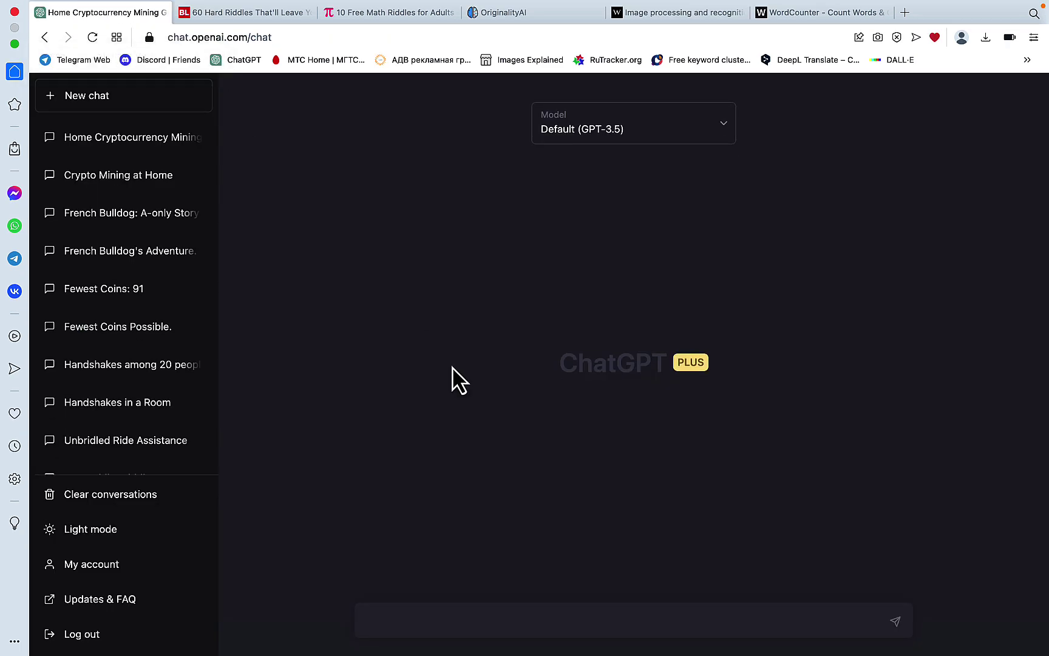
# - Write a prompt asking to analyze the text below and suggest strong points, limitations and ways to improve for better readability, and append the copied article text
pyautogui.click(443, 621)
pyautogui.write('i want you to analyze the below text and s')
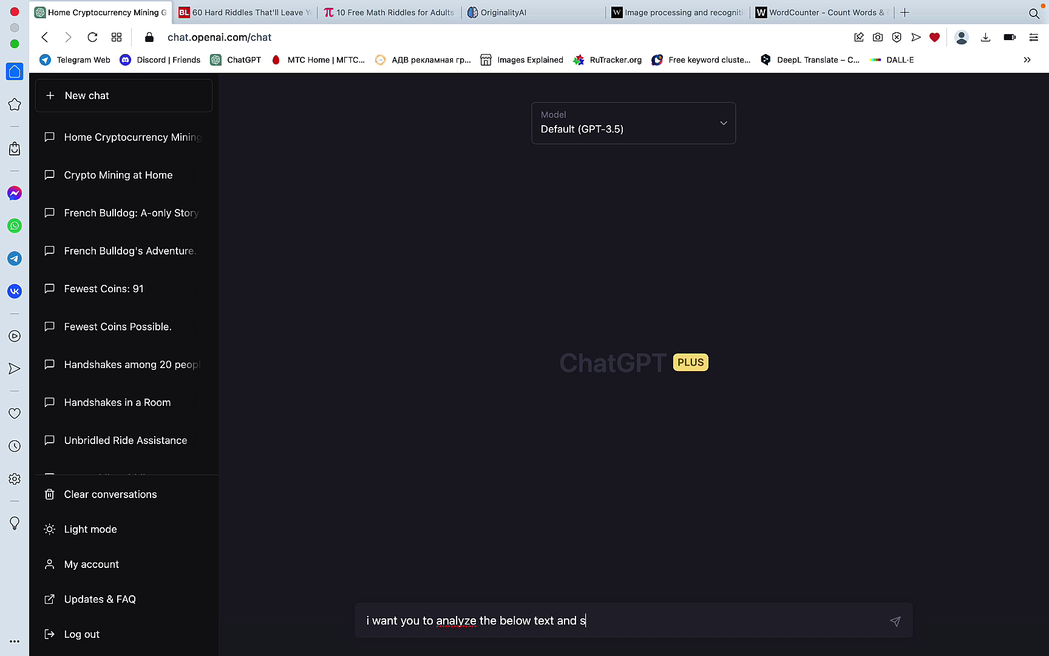
pyautogui.write('uggest strong points, limitations as well as ways t')
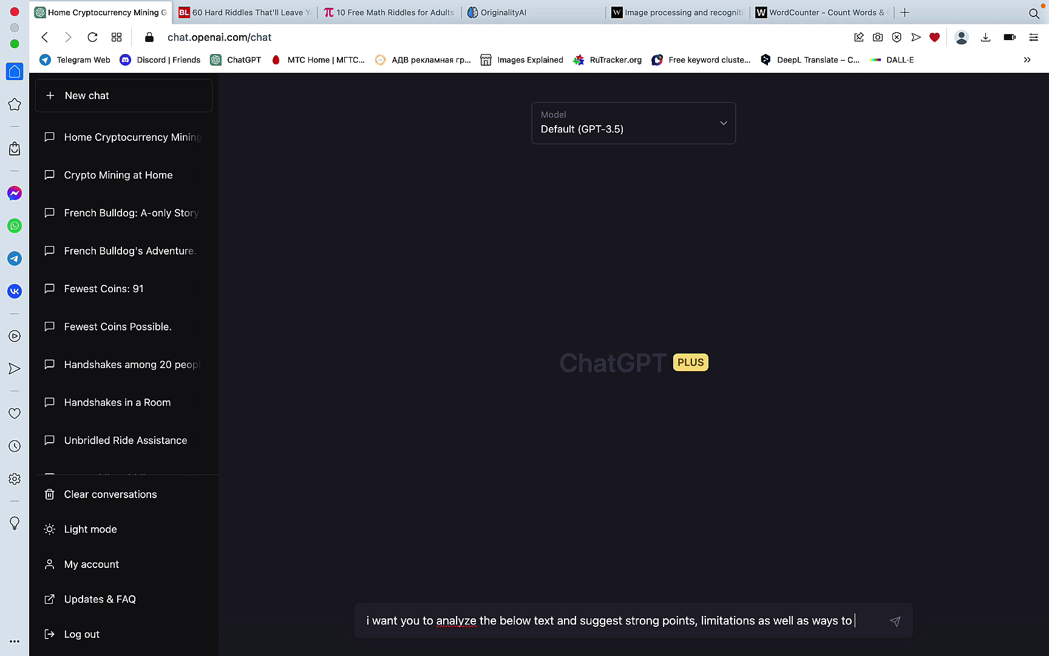
pyautogui.write('ove for better readability:')
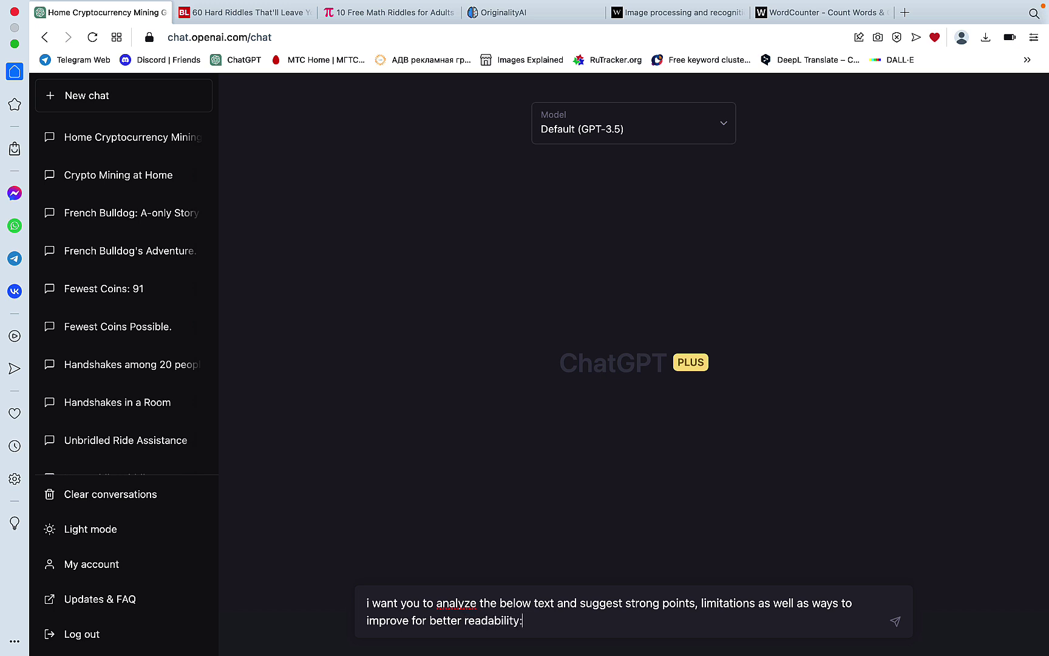
pyautogui.press('super+v')
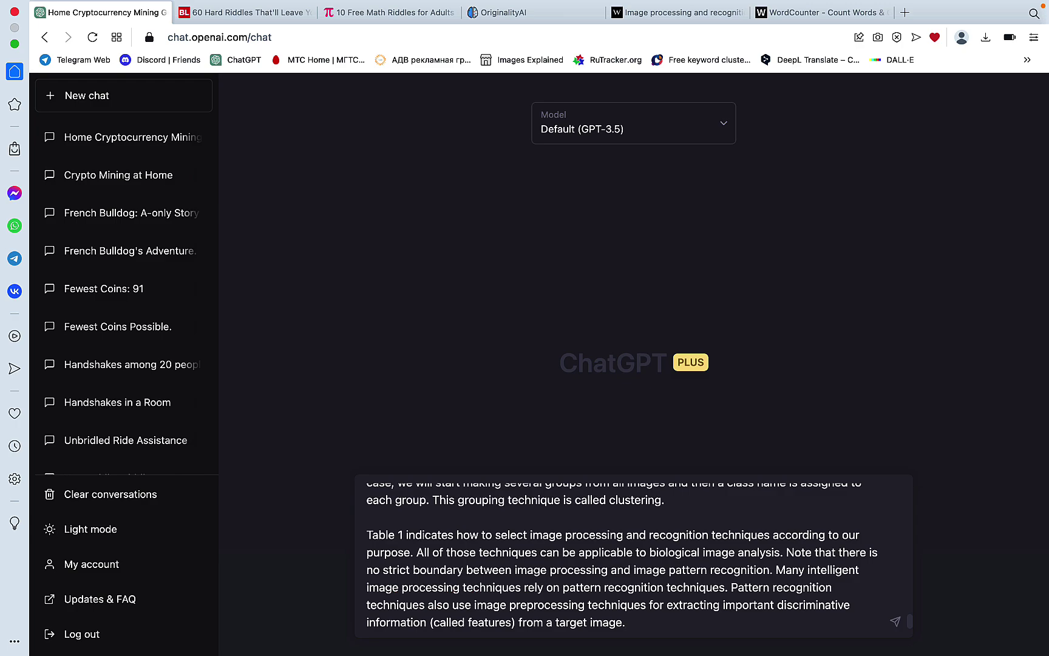
# - Copy the whole prompt and send it to GPT-3.5, reading through the analysis it returns
pyautogui.press('super+a')
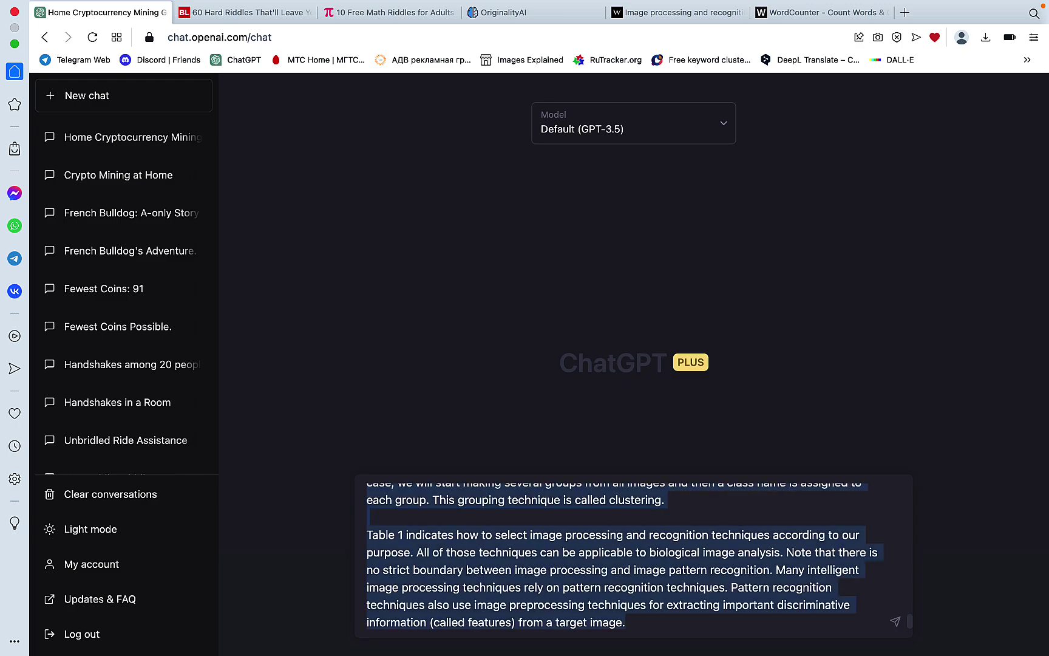
pyautogui.press('Return')
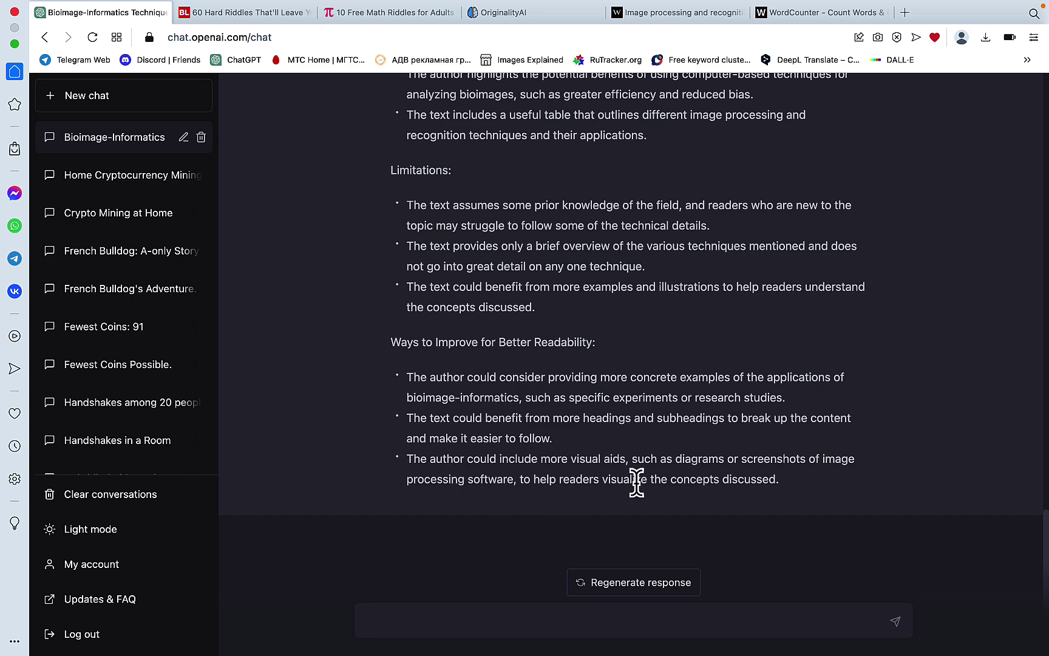
pyautogui.scroll(5, 476, 344)
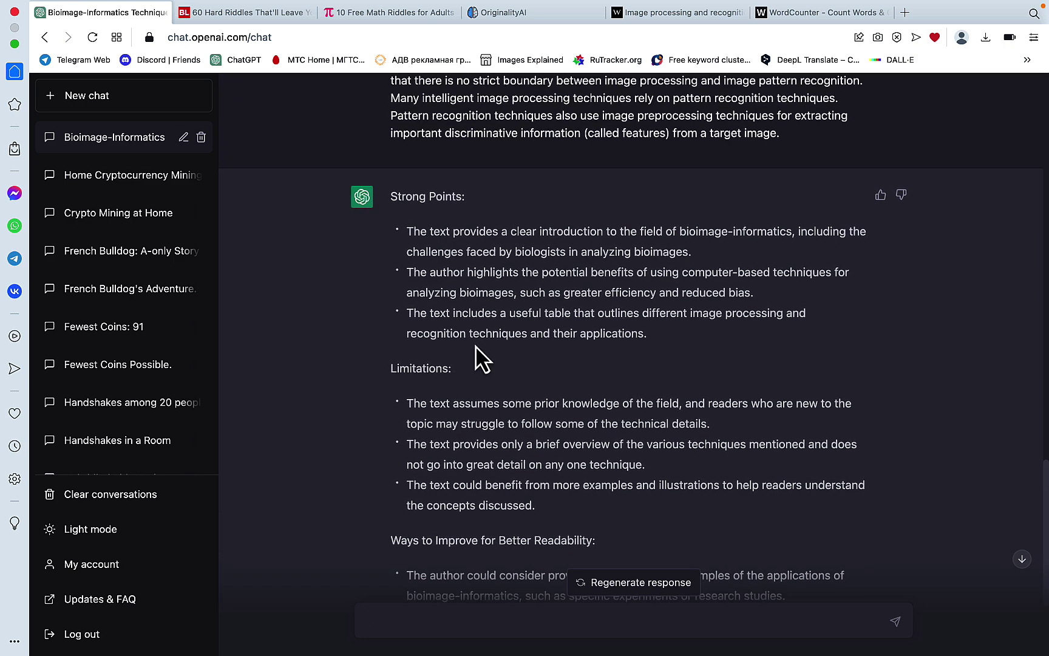
pyautogui.scroll(-3, 462, 349)
pyautogui.scroll(2, 461, 347)
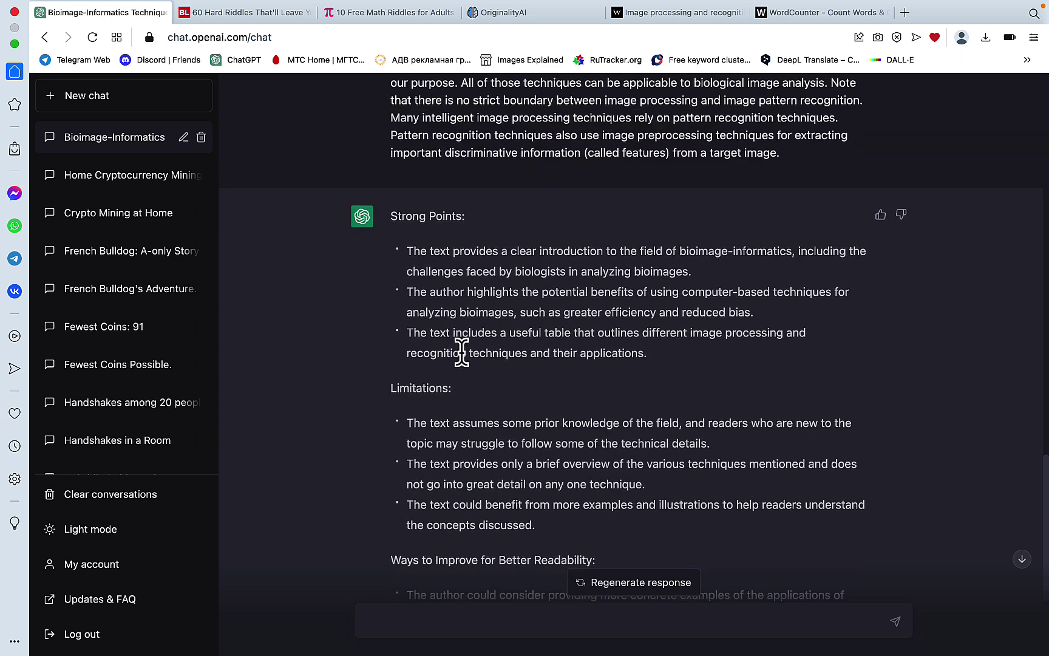
# - Start a new conversation with the GPT-4 model and send it the same analysis prompt with the article text
pyautogui.click(164, 105)
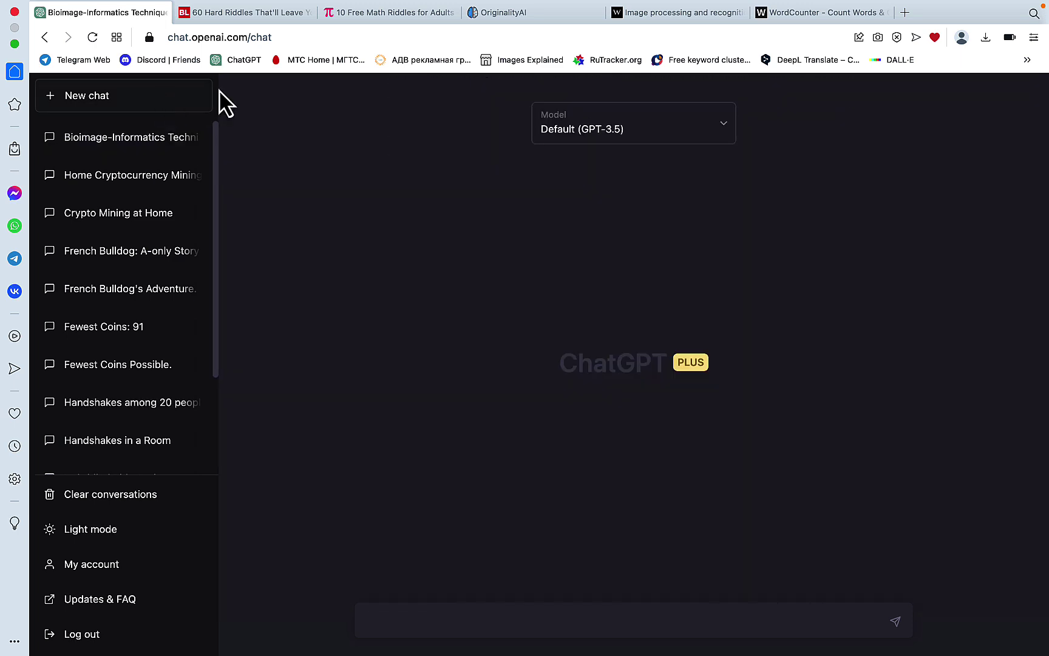
pyautogui.click(610, 131)
pyautogui.click(435, 620)
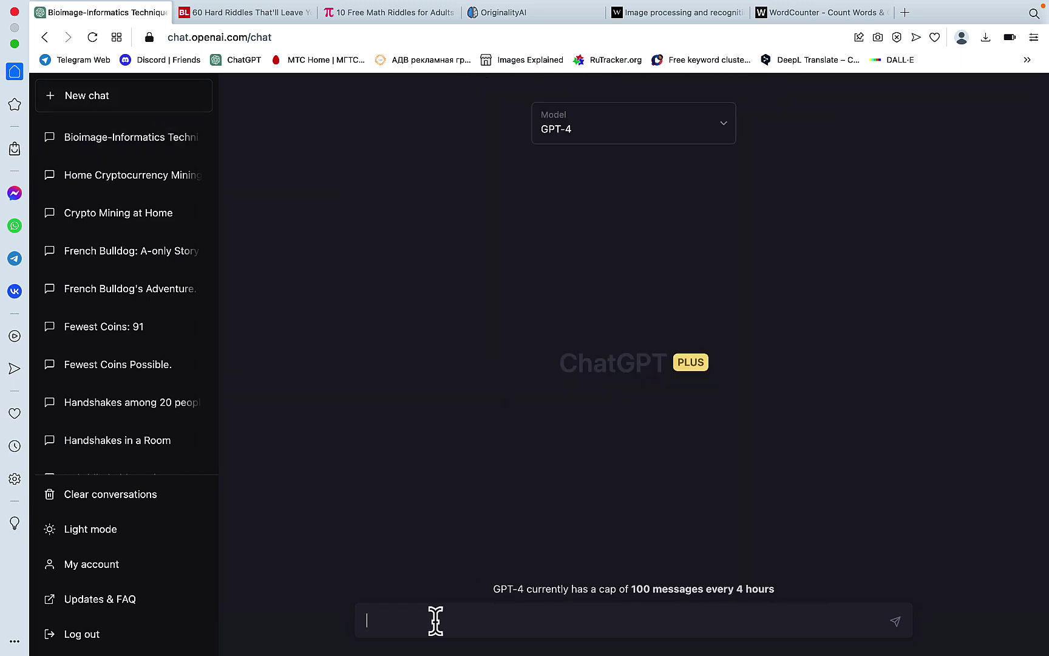
pyautogui.press('super+v')
pyautogui.press('Return')
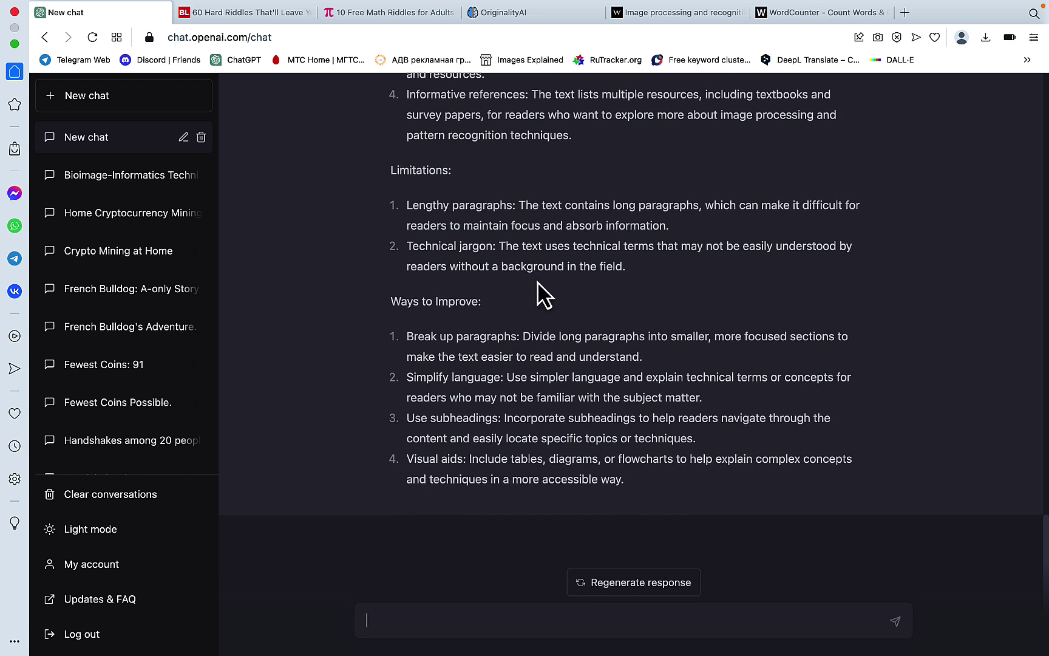
# - Switch to the whiteboard comparison table and mark row R with crosses under 3,5 and Bing and a check under 4
pyautogui.moveTo(758, 653)
pyautogui.click(772, 631)
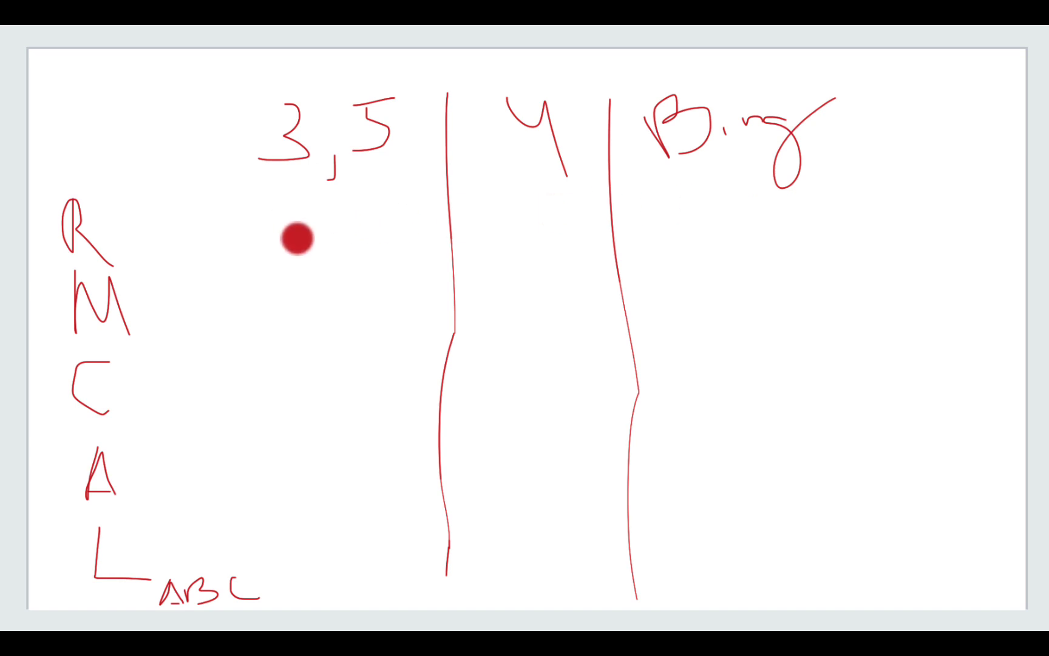
pyautogui.moveTo(280, 203); pyautogui.dragTo(359, 236)
pyautogui.moveTo(360, 188); pyautogui.dragTo(305, 237)
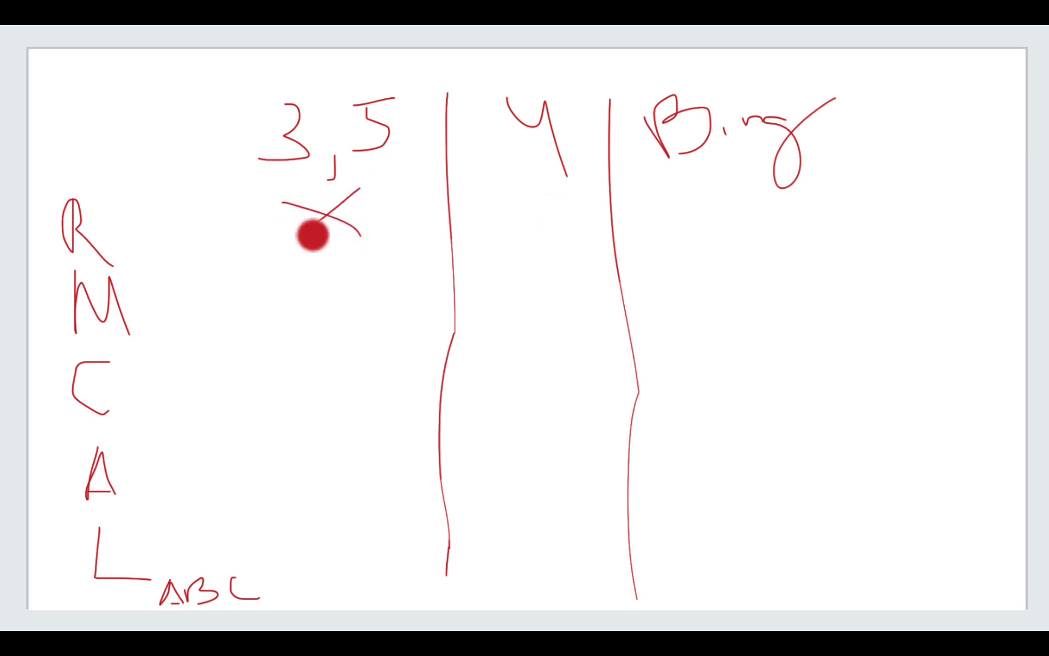
pyautogui.moveTo(698, 188)
pyautogui.mouseDown()
pyautogui.moveTo(798, 218)
pyautogui.moveTo(717, 226)
pyautogui.mouseUp()
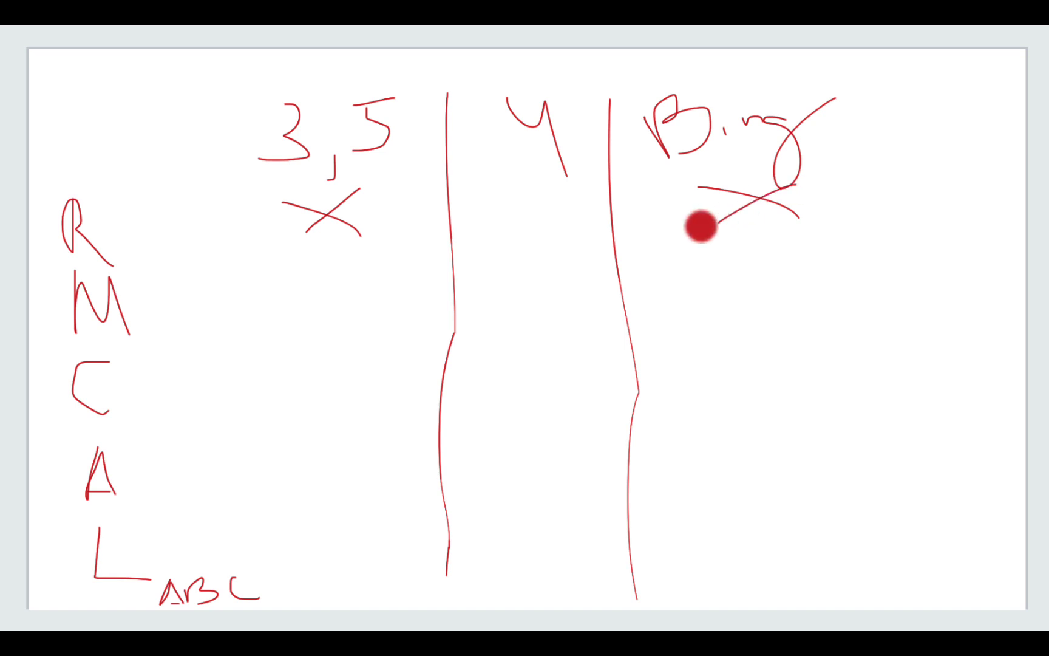
pyautogui.moveTo(512, 204)
pyautogui.mouseDown()
pyautogui.moveTo(548, 244)
pyautogui.moveTo(569, 180)
pyautogui.mouseUp()
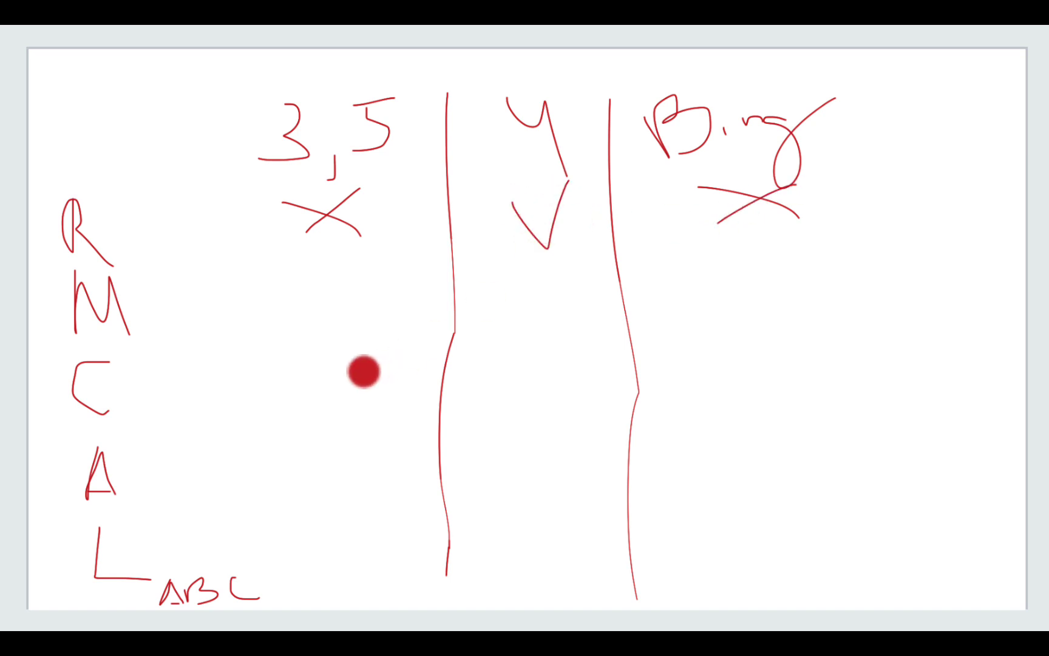
# - Mark row M of the table with crosses under 3,5 and Bing and a check under 4
pyautogui.moveTo(297, 276)
pyautogui.mouseDown()
pyautogui.moveTo(366, 302)
pyautogui.moveTo(338, 292)
pyautogui.moveTo(322, 303)
pyautogui.mouseUp()
pyautogui.moveTo(728, 258)
pyautogui.mouseDown()
pyautogui.moveTo(805, 292)
pyautogui.moveTo(742, 288)
pyautogui.mouseUp()
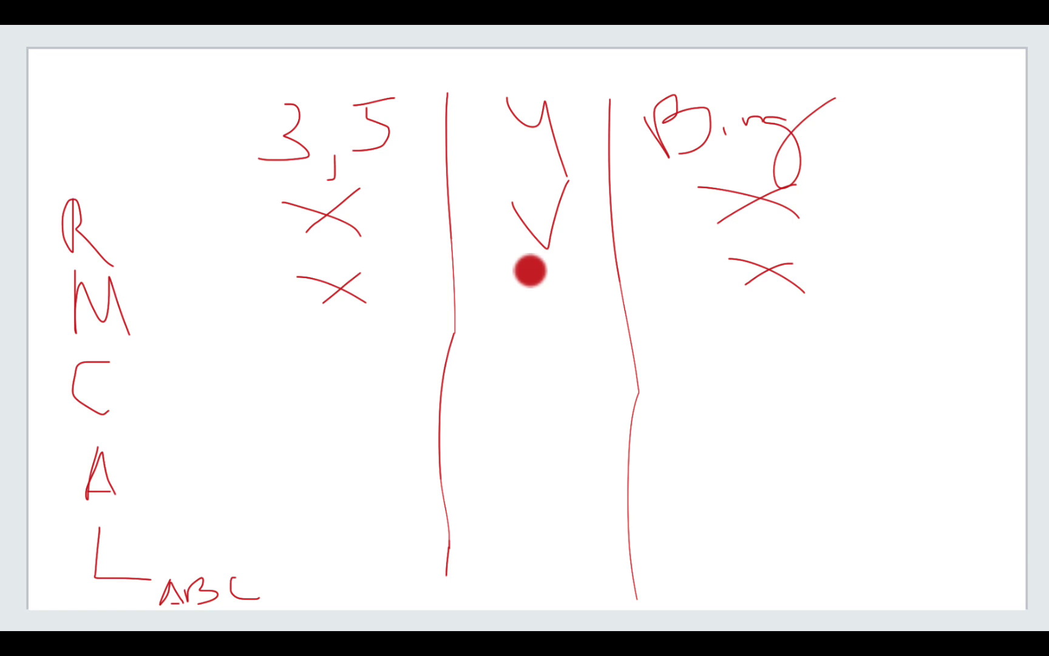
pyautogui.moveTo(523, 268)
pyautogui.mouseDown()
pyautogui.moveTo(550, 309)
pyautogui.moveTo(586, 267)
pyautogui.mouseUp()
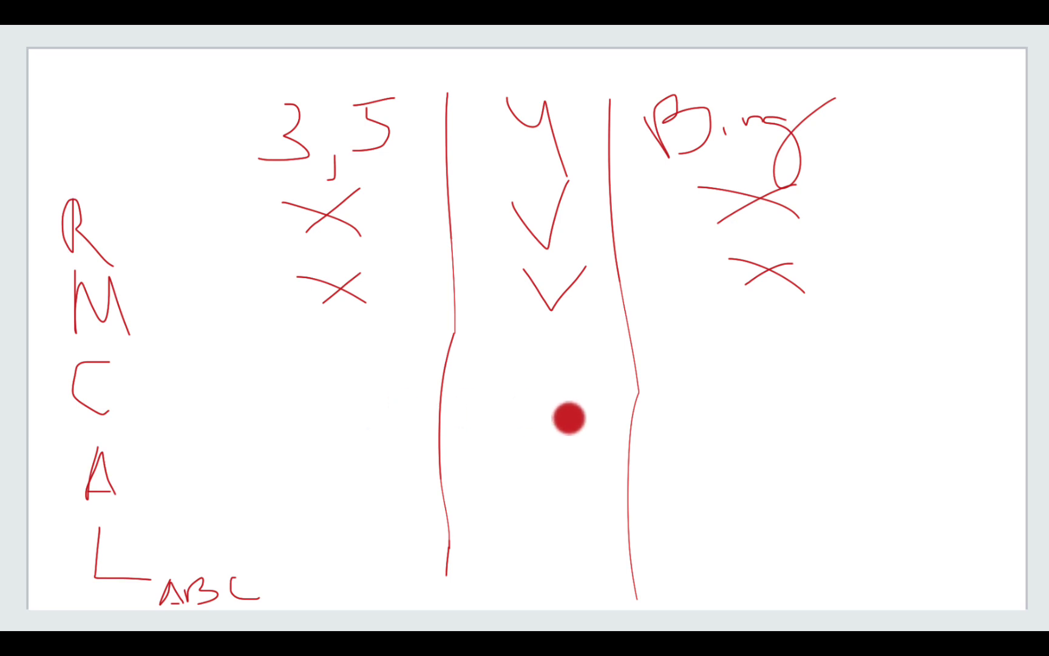
# - Mark row C with a check under 4, two crosses under Bing and one cross under 3,5
pyautogui.moveTo(527, 331); pyautogui.dragTo(576, 326)
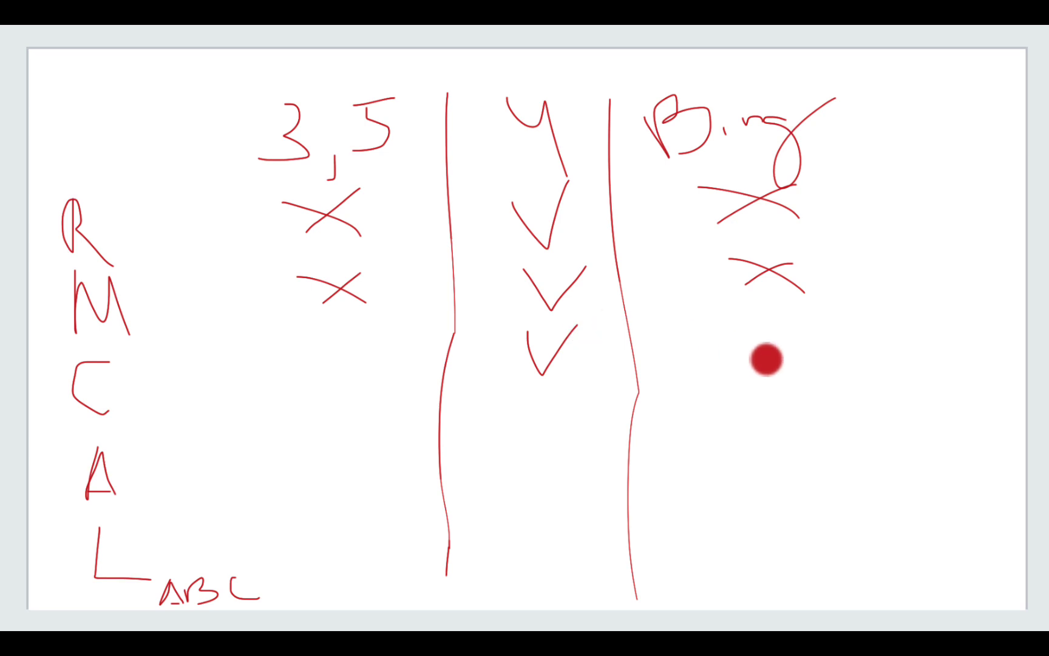
pyautogui.moveTo(736, 332); pyautogui.dragTo(805, 376)
pyautogui.moveTo(789, 331); pyautogui.dragTo(761, 367)
pyautogui.moveTo(891, 363); pyautogui.dragTo(843, 378)
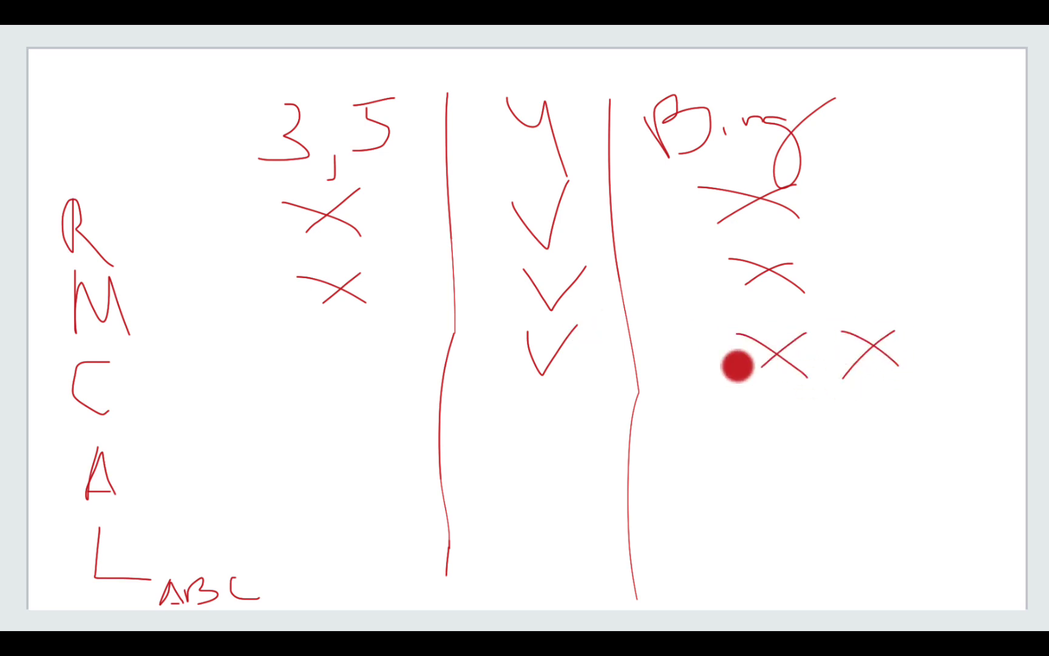
pyautogui.moveTo(306, 347)
pyautogui.mouseDown()
pyautogui.moveTo(366, 375)
pyautogui.moveTo(353, 355)
pyautogui.moveTo(321, 392)
pyautogui.mouseUp()
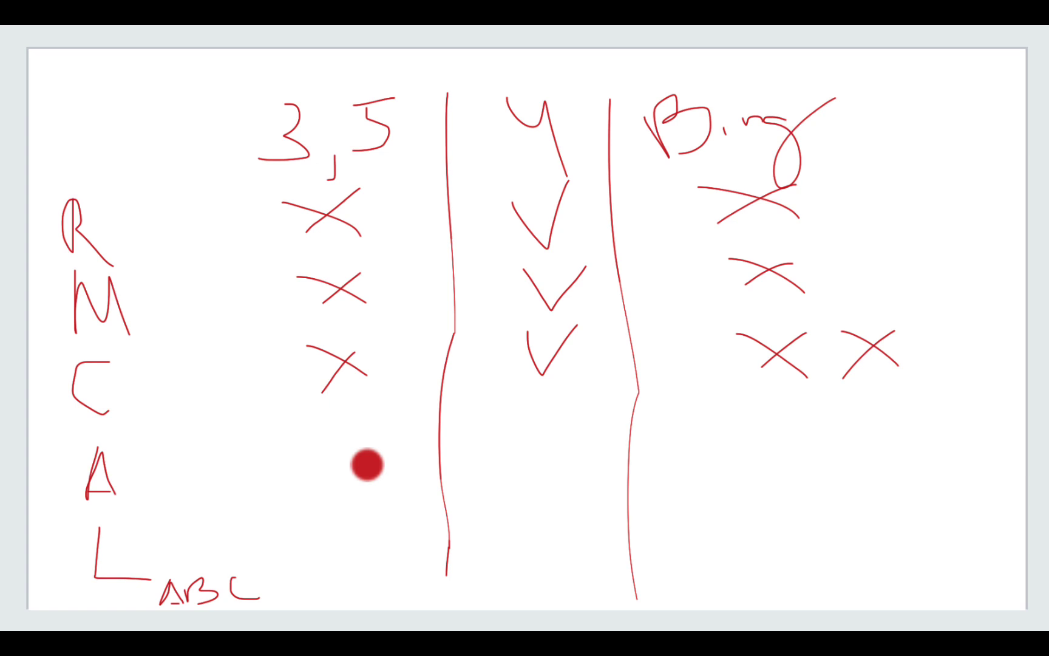
# - Mark row A with a check under each of the three models, 3,5, 4 and Bing
pyautogui.moveTo(520, 433)
pyautogui.mouseDown()
pyautogui.moveTo(547, 464)
pyautogui.moveTo(603, 406)
pyautogui.mouseUp()
pyautogui.moveTo(336, 430)
pyautogui.mouseDown()
pyautogui.moveTo(401, 473)
pyautogui.moveTo(422, 413)
pyautogui.mouseUp()
pyautogui.moveTo(700, 424); pyautogui.dragTo(817, 417)
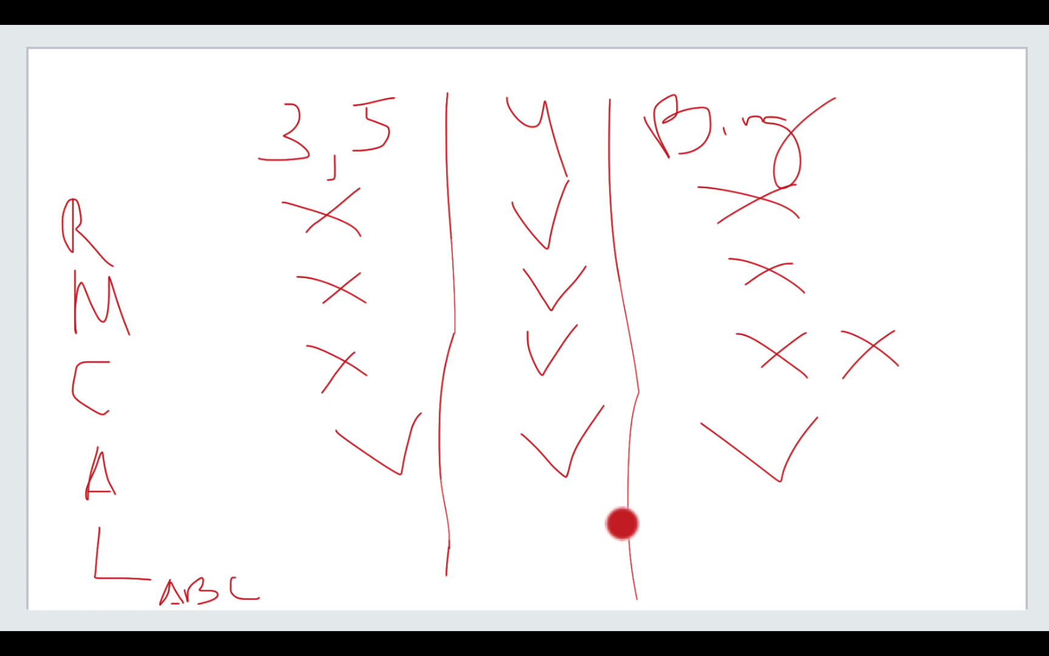
# - Mark row L with a check under 4, two checks under Bing and a cross under 3,5
pyautogui.moveTo(559, 502); pyautogui.dragTo(603, 491)
pyautogui.moveTo(747, 498); pyautogui.dragTo(840, 484)
pyautogui.moveTo(356, 499); pyautogui.dragTo(423, 531)
pyautogui.moveTo(409, 491); pyautogui.dragTo(351, 537)
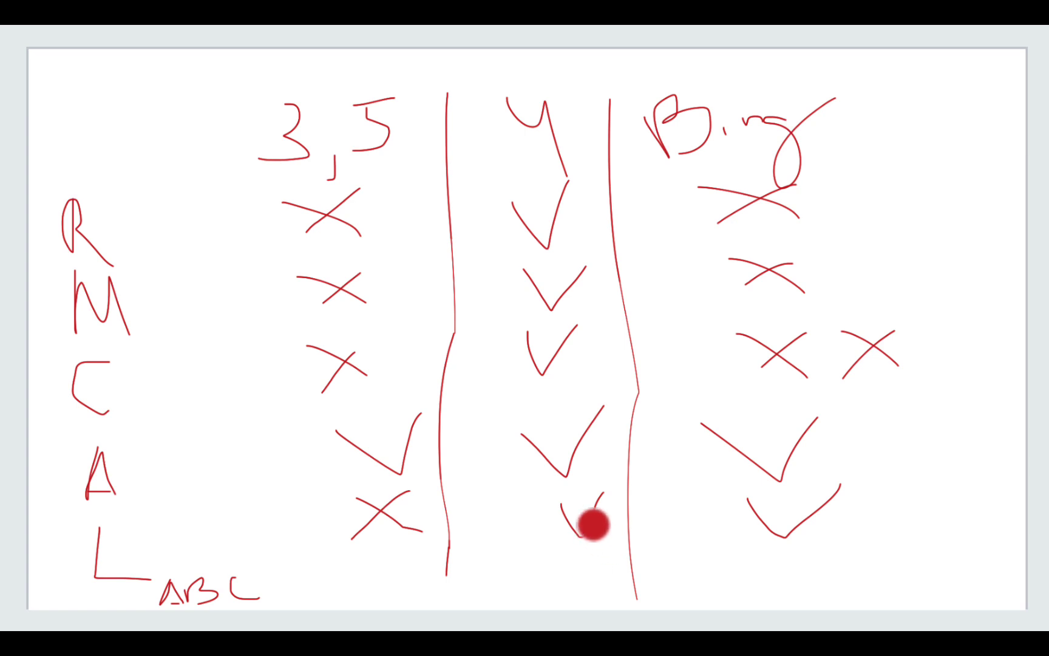
pyautogui.moveTo(859, 490)
pyautogui.mouseDown()
pyautogui.moveTo(896, 524)
pyautogui.moveTo(937, 473)
pyautogui.mouseUp()
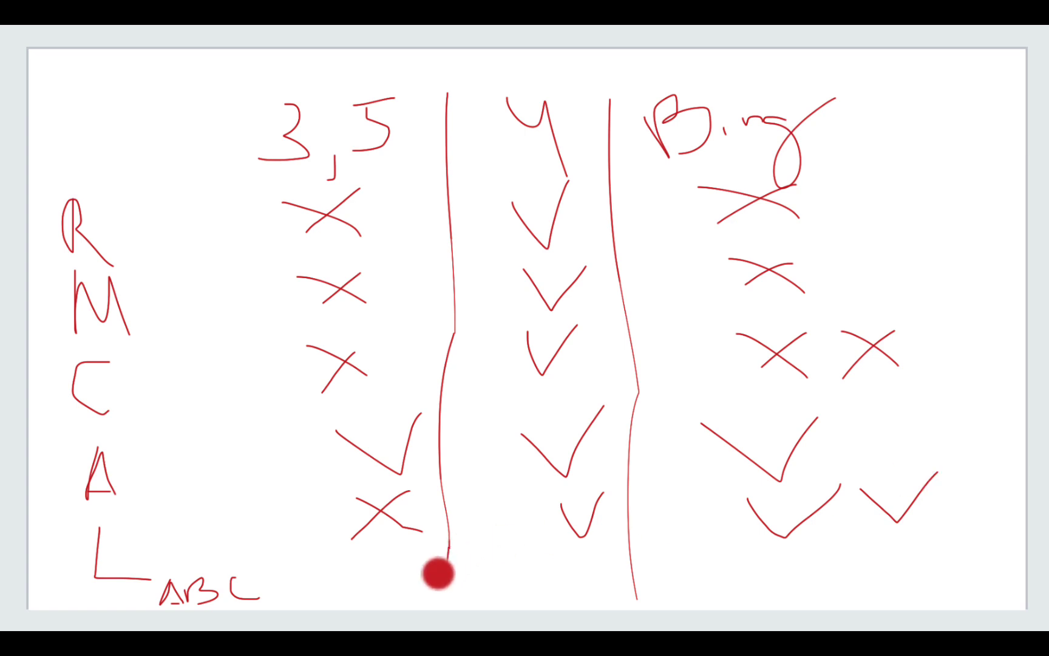
# - Mark row ABC with crosses under 3,5 and Bing and a check under 4, and circle row L's checks under 4 and Bing
pyautogui.moveTo(447, 558); pyautogui.dragTo(446, 575)
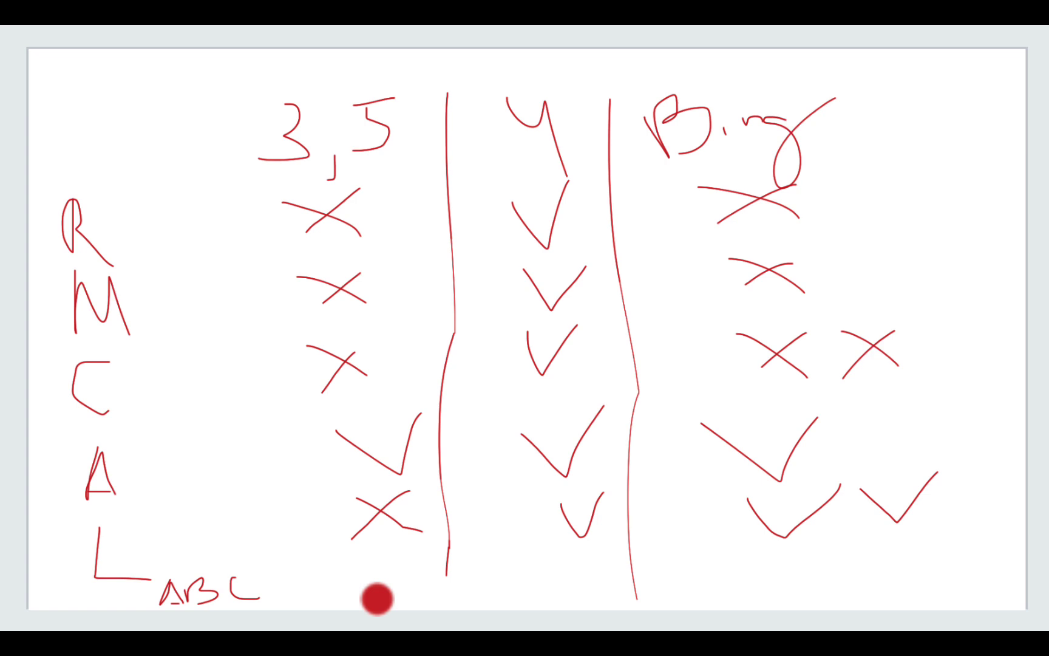
pyautogui.moveTo(351, 545); pyautogui.dragTo(401, 588)
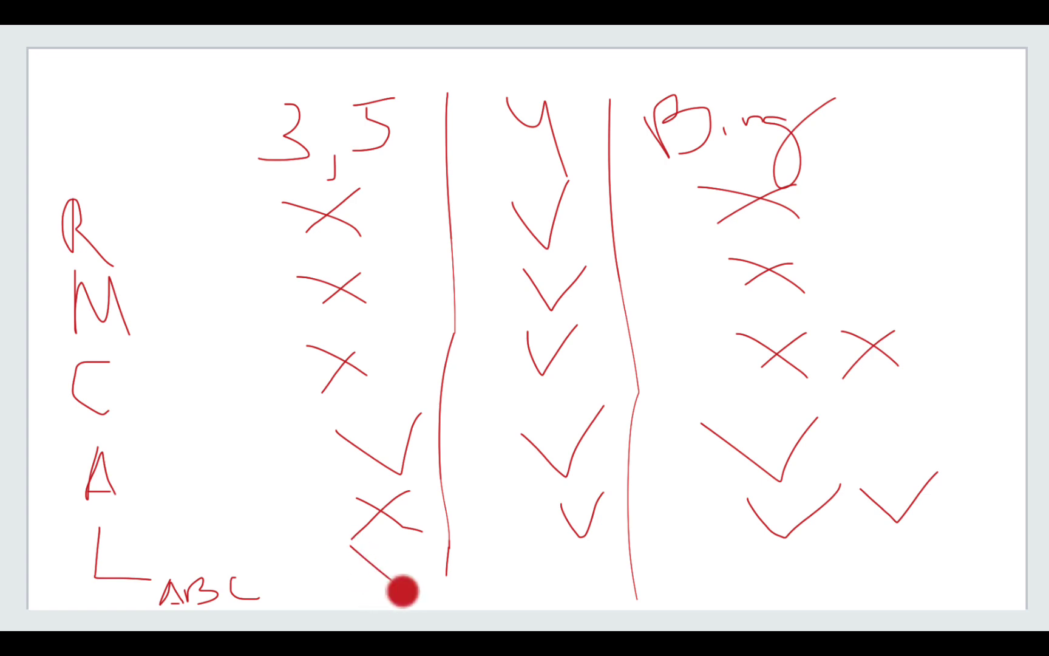
pyautogui.moveTo(399, 543); pyautogui.dragTo(361, 588)
pyautogui.moveTo(804, 547); pyautogui.dragTo(861, 587)
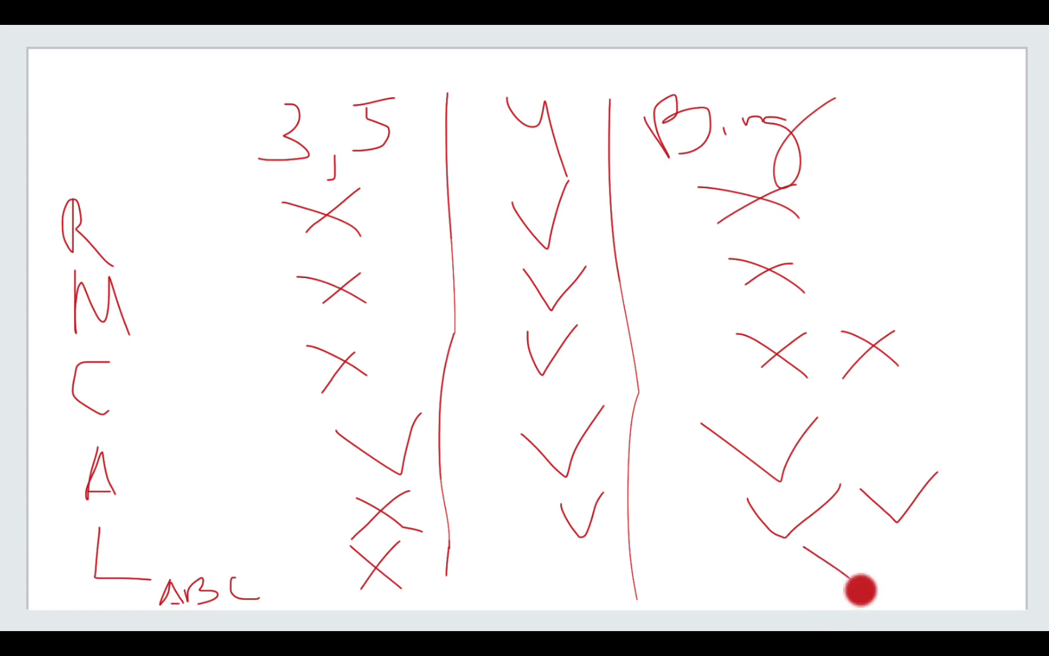
pyautogui.moveTo(863, 538); pyautogui.dragTo(820, 596)
pyautogui.moveTo(544, 561)
pyautogui.mouseDown()
pyautogui.moveTo(590, 582)
pyautogui.moveTo(621, 543)
pyautogui.mouseUp()
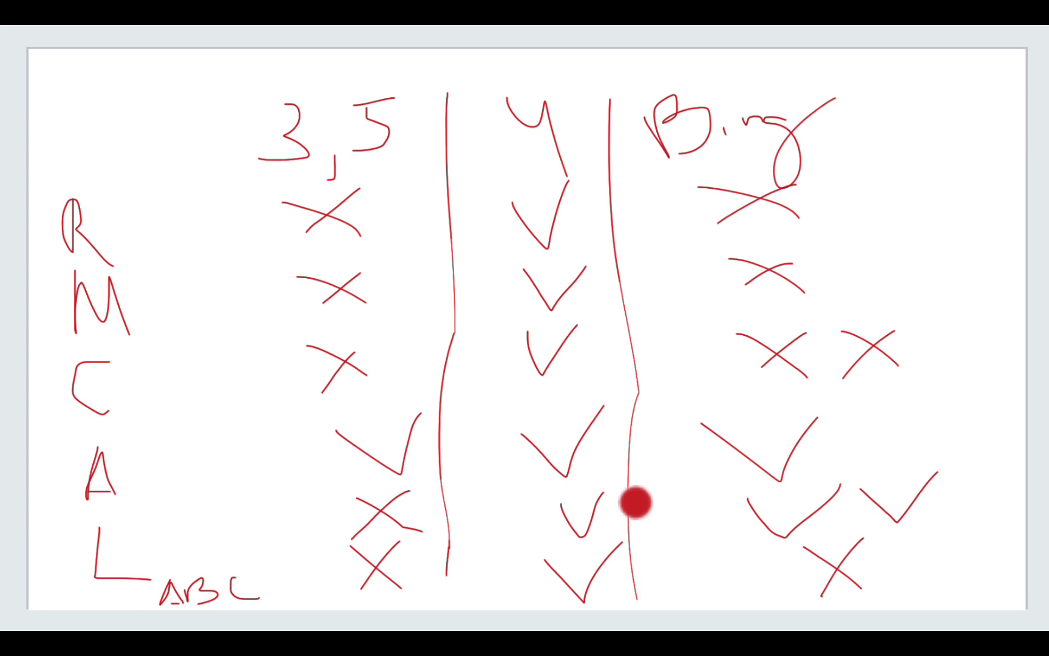
pyautogui.moveTo(632, 500)
pyautogui.mouseDown()
pyautogui.moveTo(588, 483)
pyautogui.moveTo(524, 527)
pyautogui.moveTo(631, 539)
pyautogui.moveTo(636, 497)
pyautogui.mouseUp()
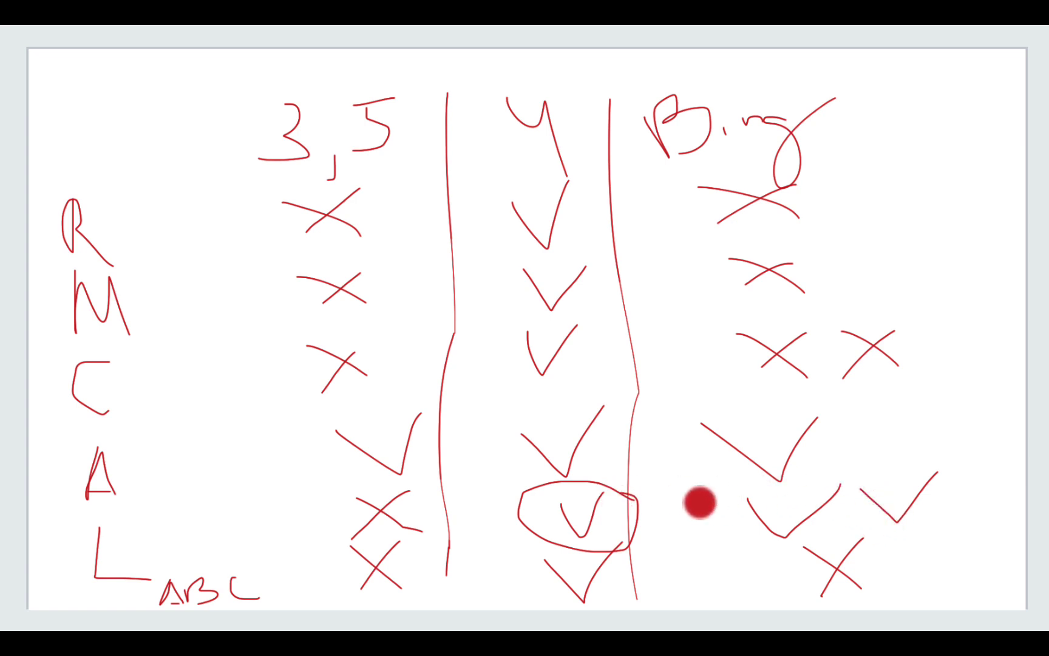
pyautogui.moveTo(789, 536)
pyautogui.mouseDown()
pyautogui.moveTo(941, 520)
pyautogui.moveTo(844, 453)
pyautogui.moveTo(792, 530)
pyautogui.mouseUp()
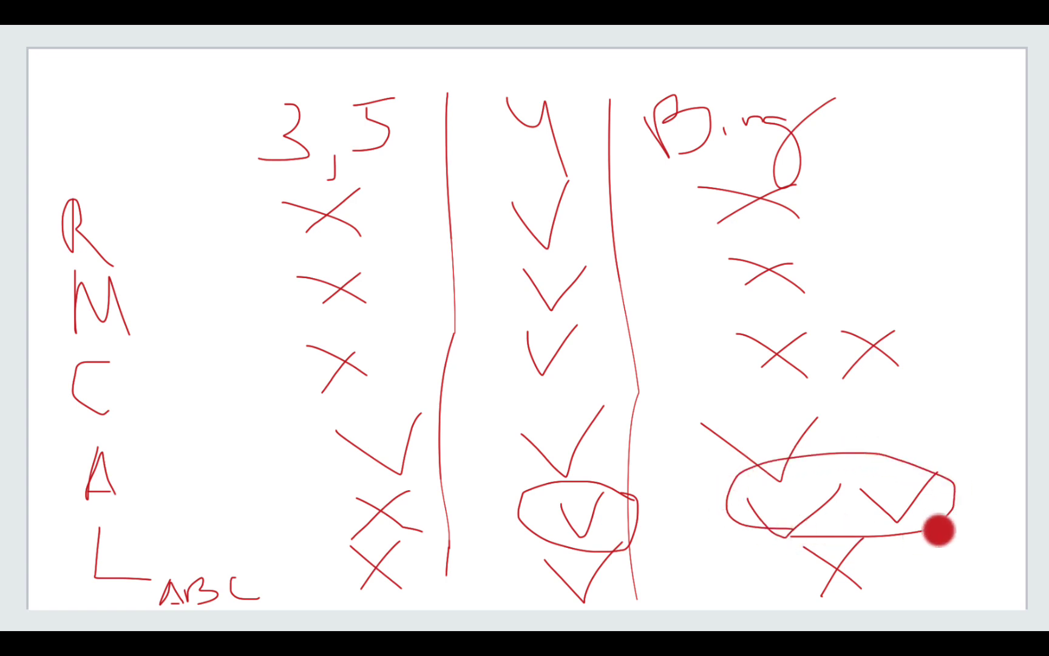